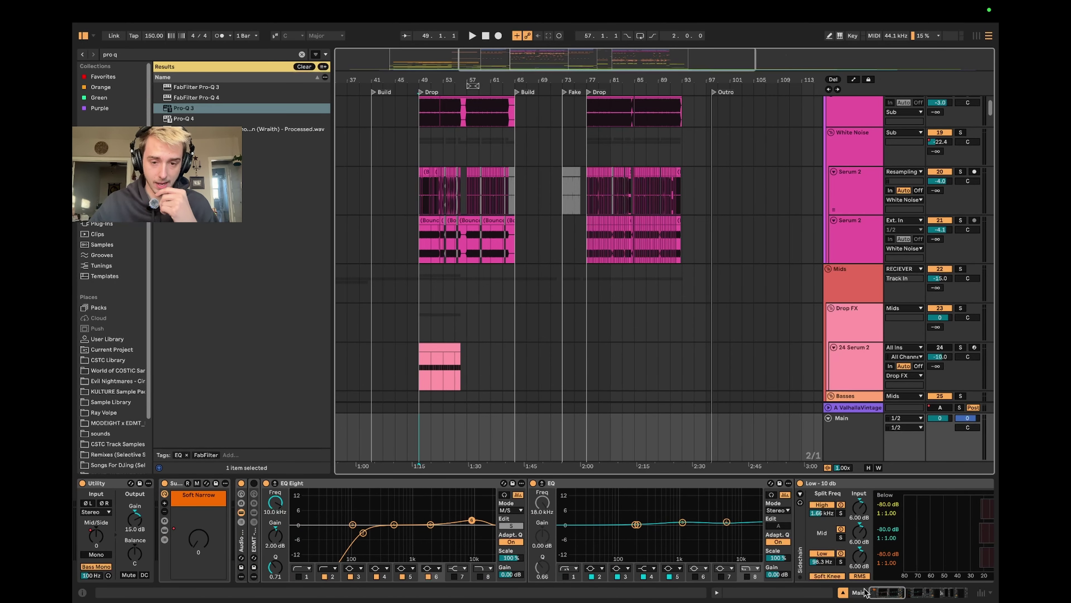
drag(892, 592, 892, 593)
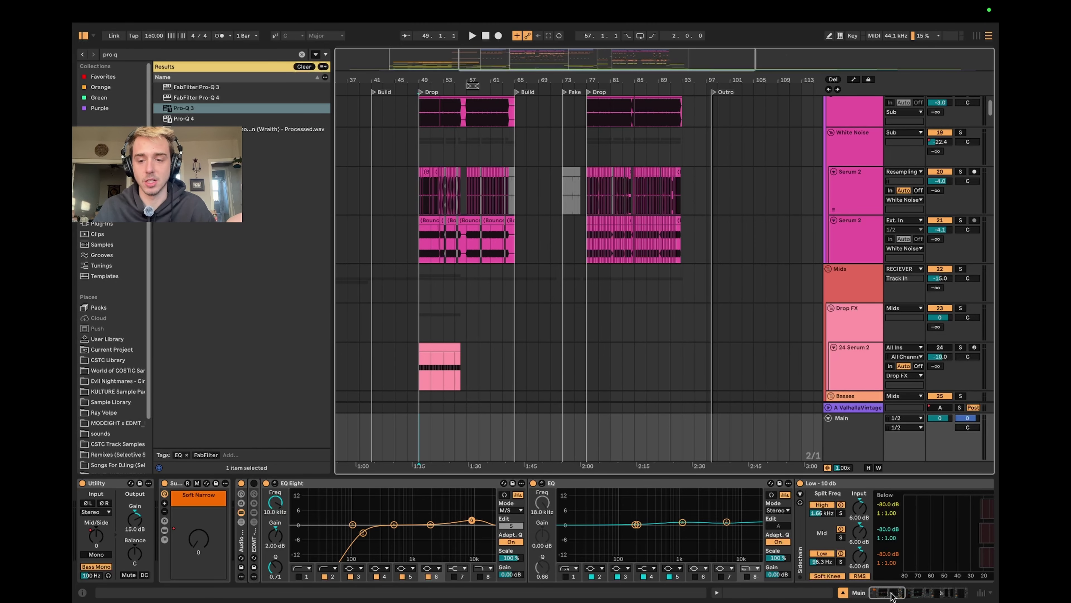
drag(891, 595, 868, 594)
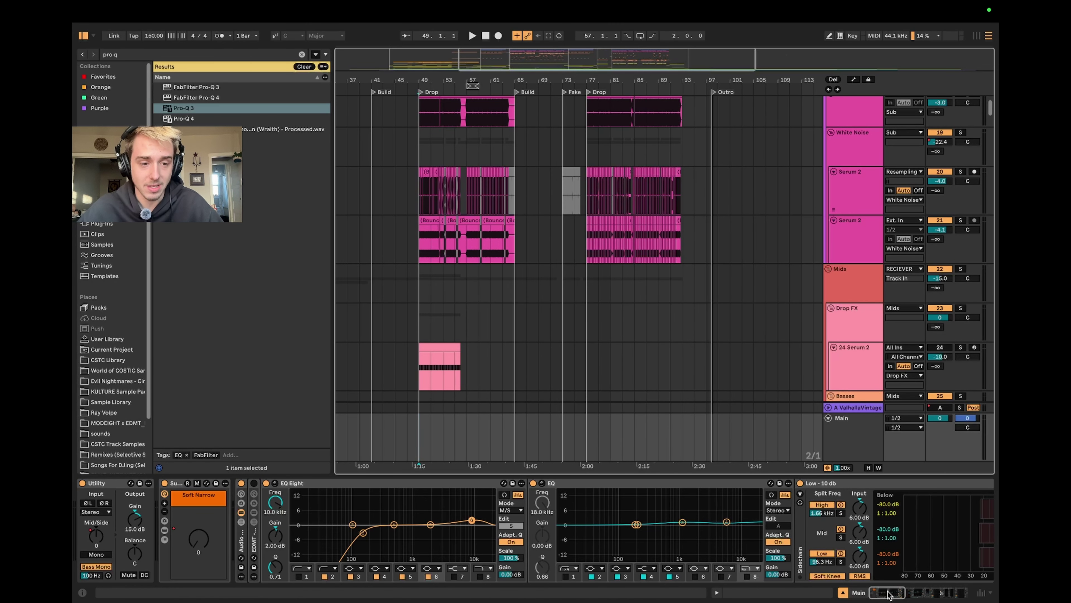
mouse_move(887, 594)
mouse_down()
mouse_move(947, 595)
mouse_move(888, 594)
mouse_up()
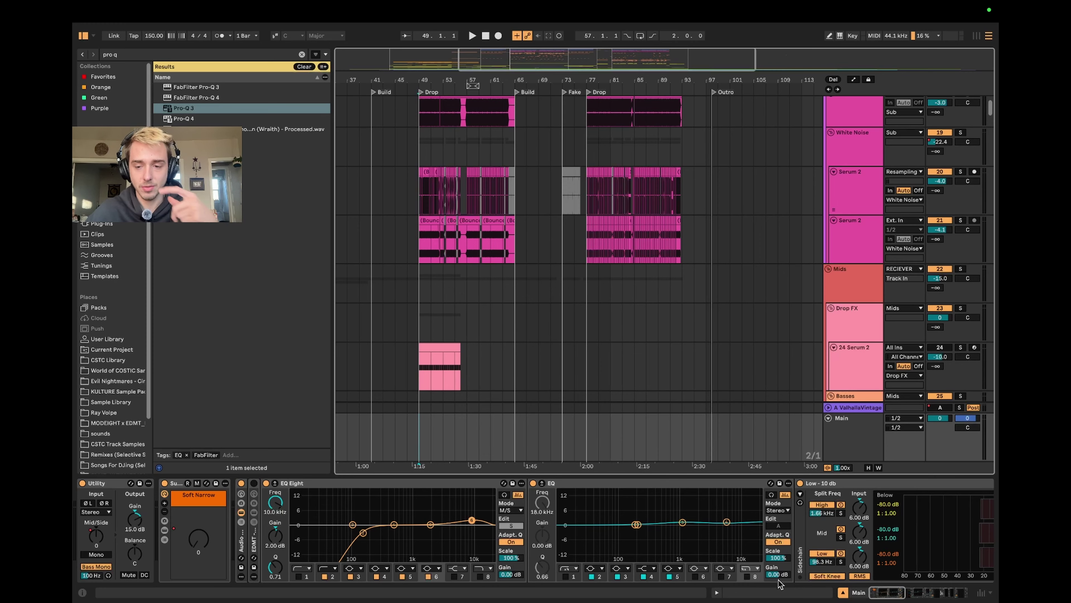
Step: Examine the Main track's mastering chain, from the Utility and EQs through the multiband and Glue compressors to the Spectrum analyzer
click(884, 594)
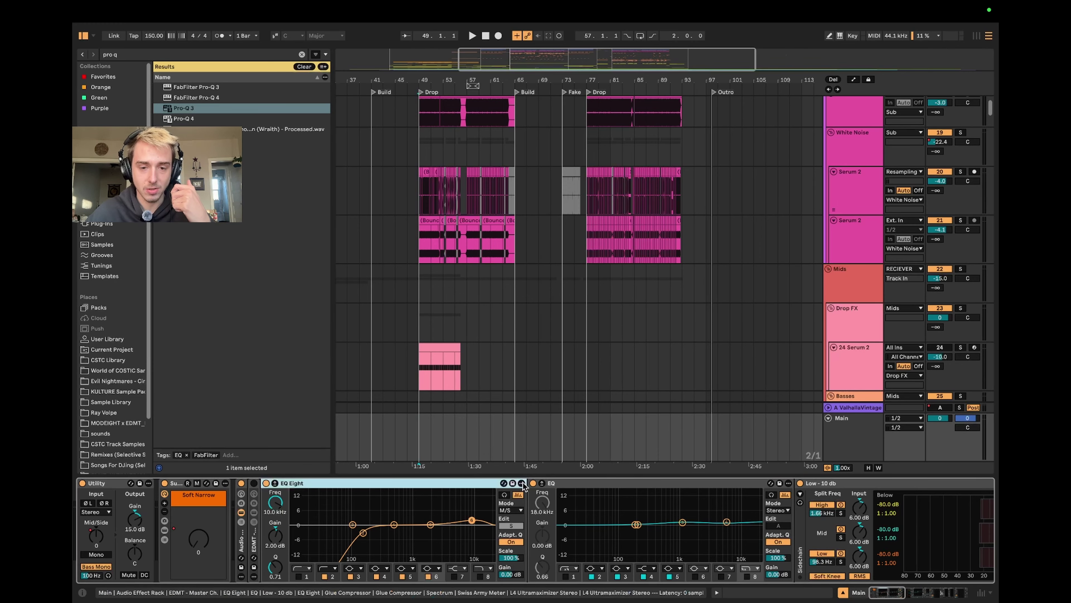
click(892, 593)
click(926, 589)
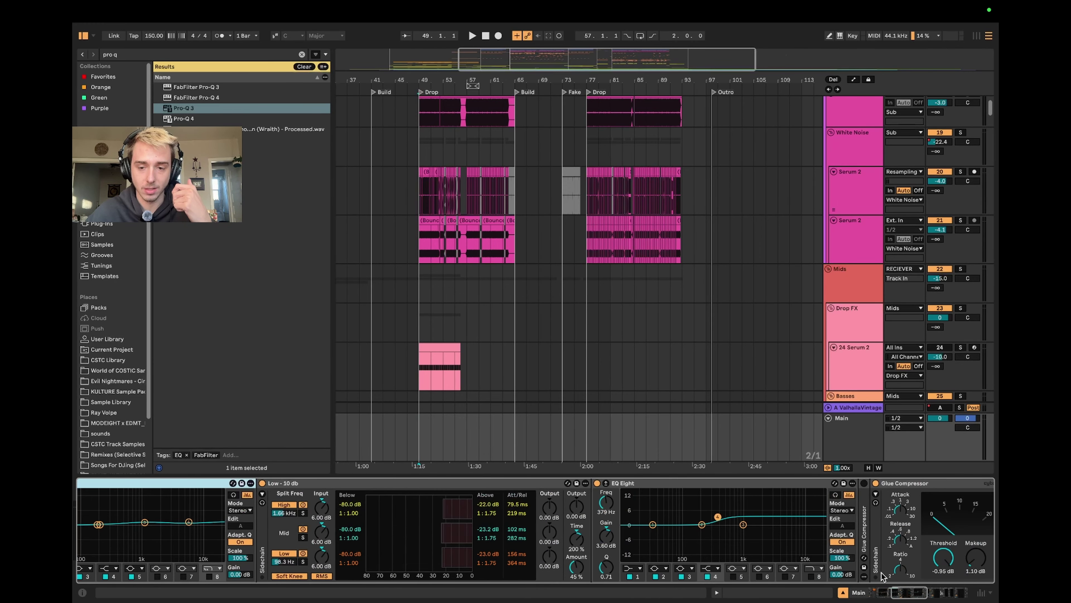
click(920, 592)
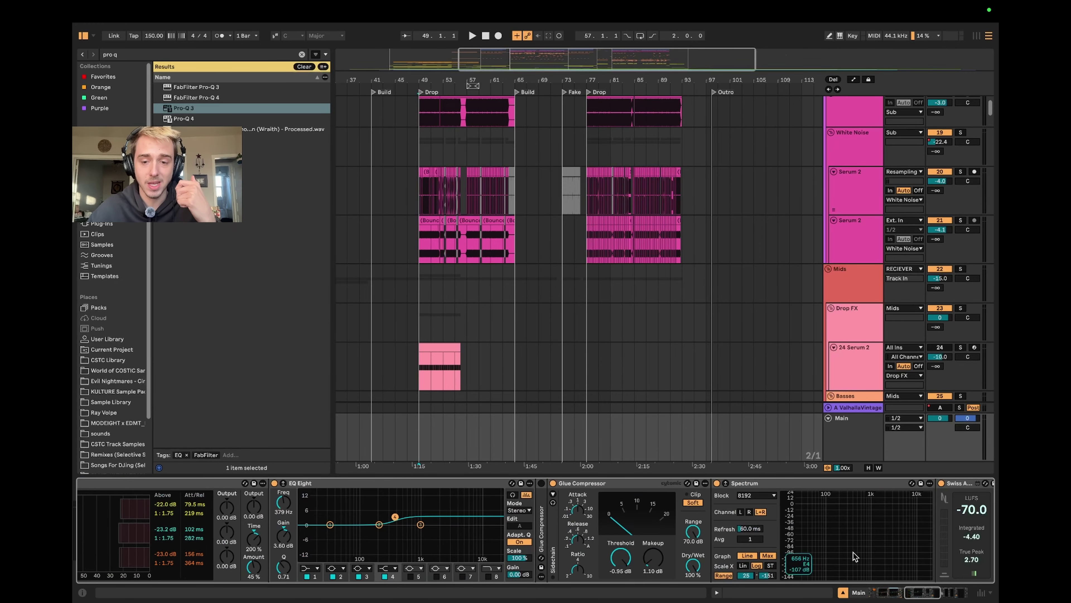
click(650, 480)
drag(923, 599, 897, 594)
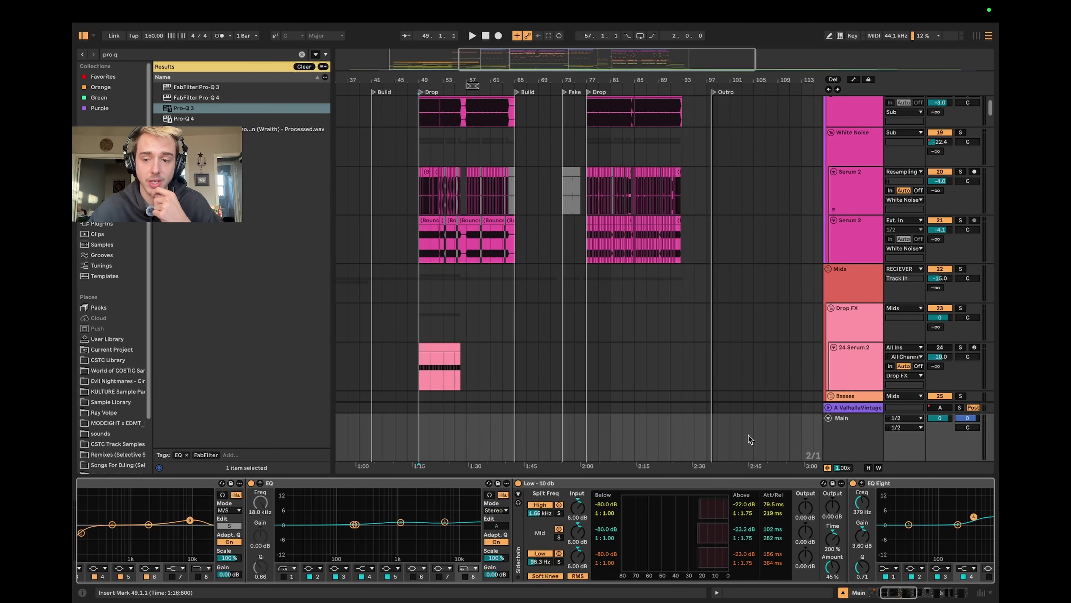
click(441, 481)
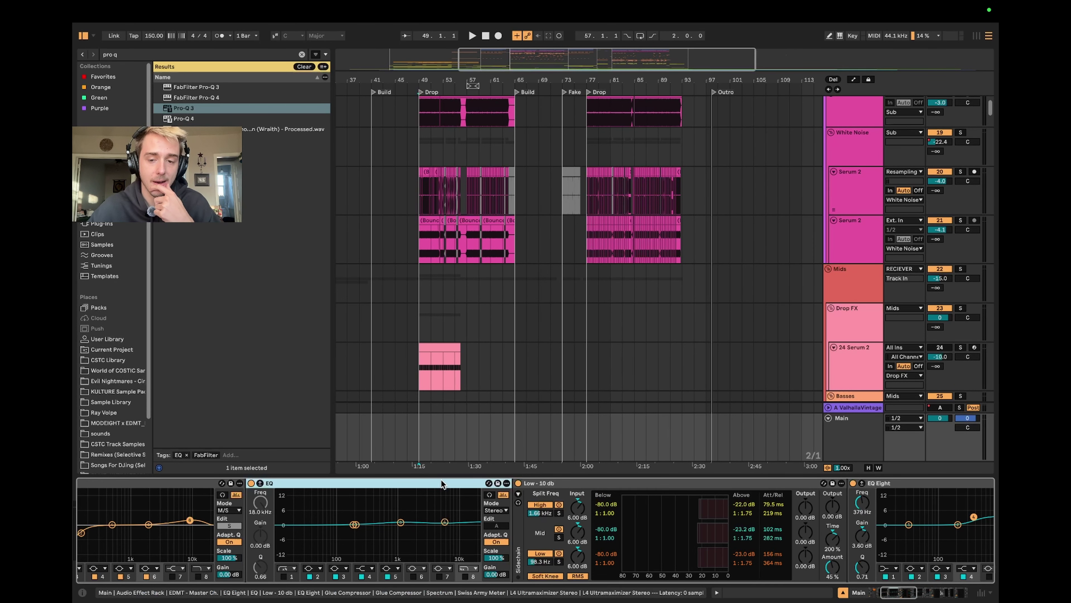
drag(907, 595, 887, 598)
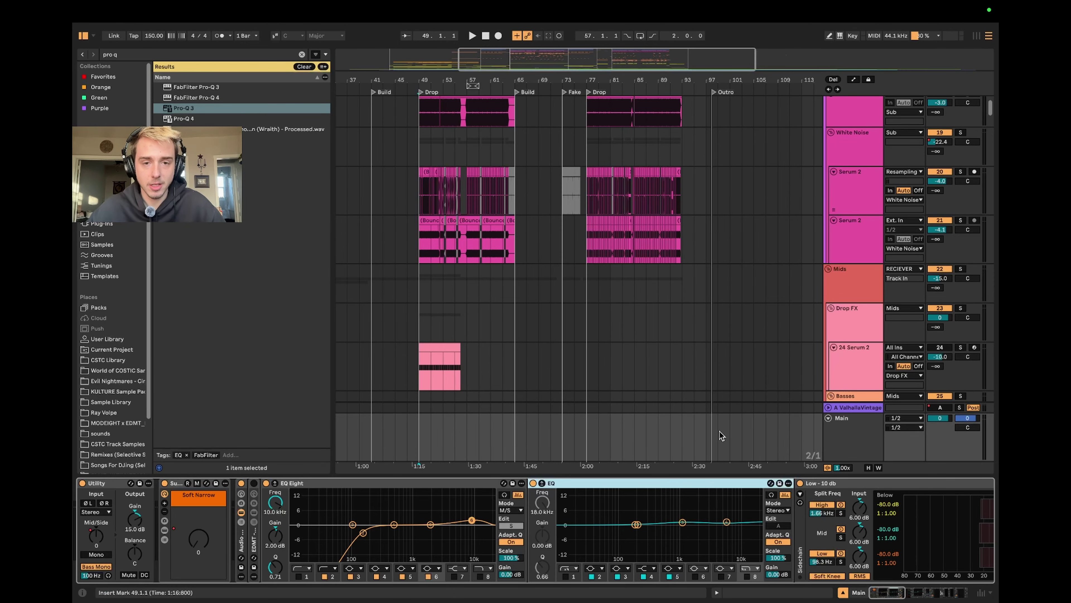
Step: Play the arrangement from bar 16, just before the Start marker, with the Main track's device chain displayed
click(386, 437)
scroll(587, 401, up, 10)
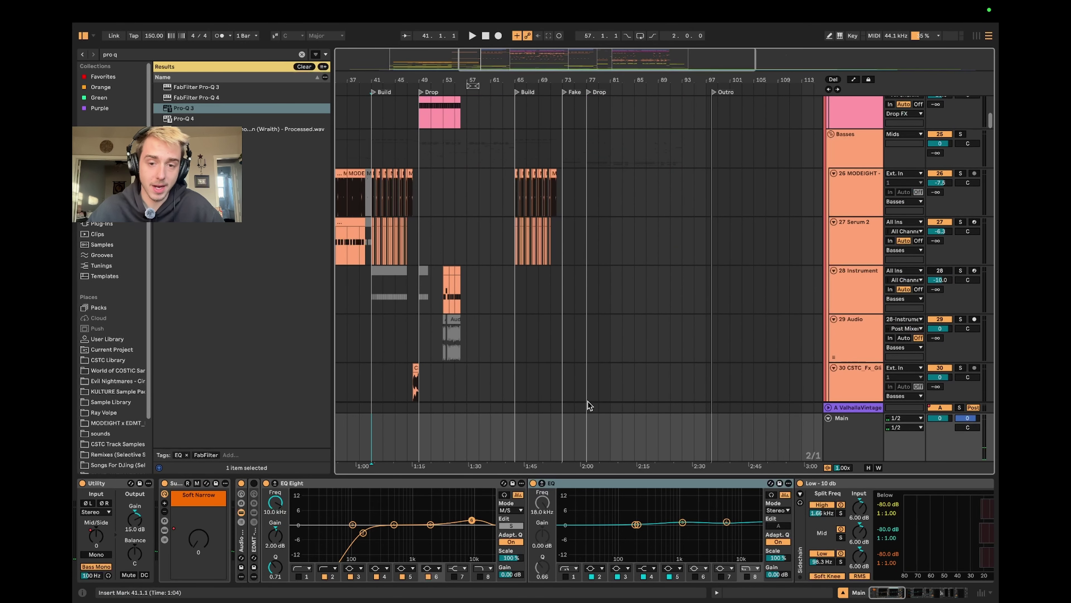
scroll(563, 396, down, 8)
scroll(504, 355, down, 6)
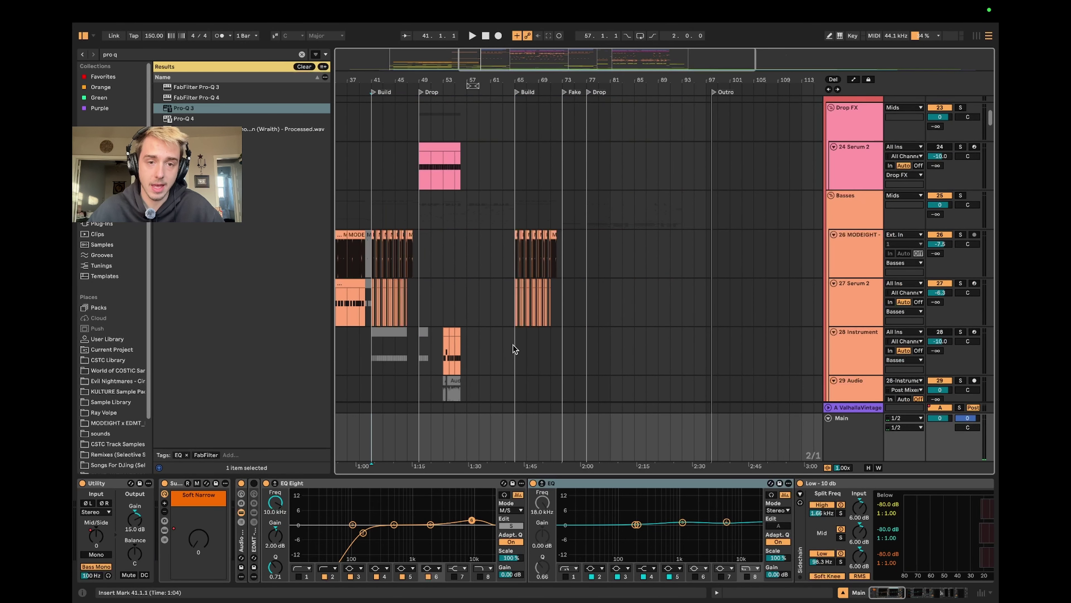
scroll(517, 348, left, 10)
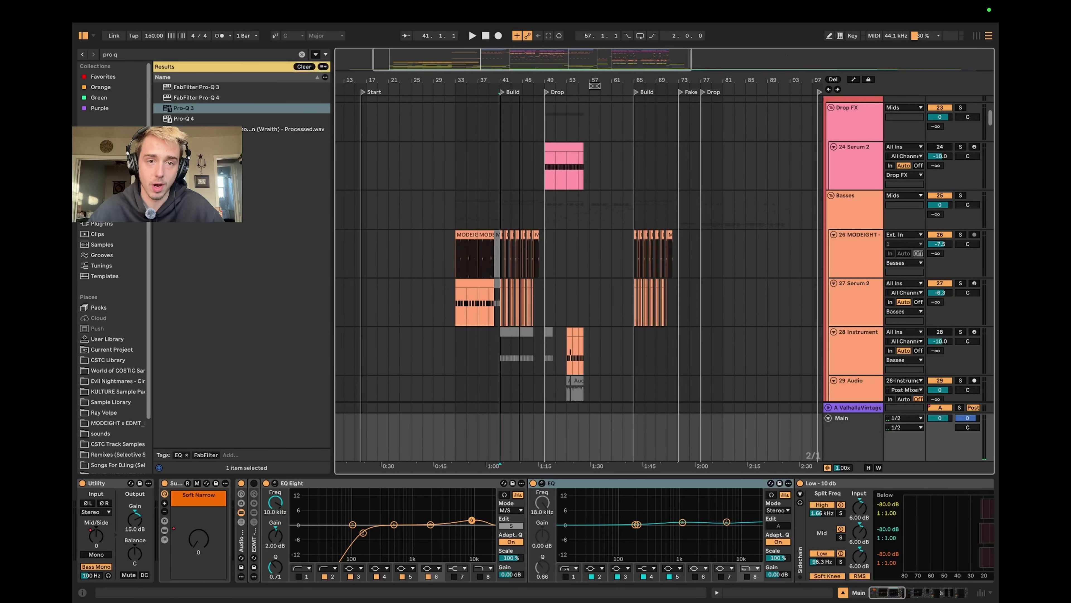
click(370, 310)
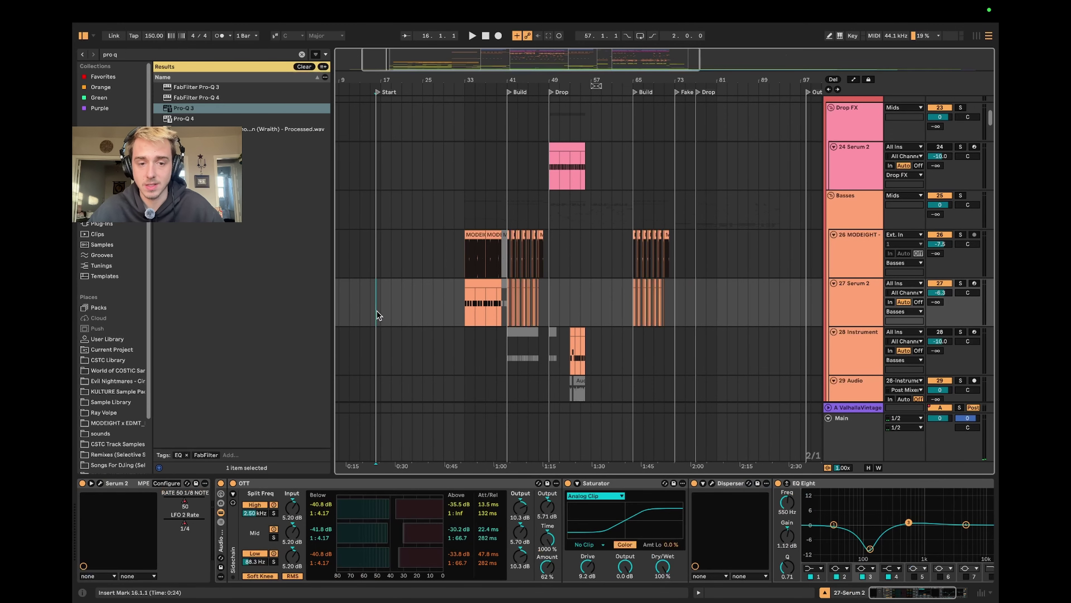
click(371, 437)
click(375, 437)
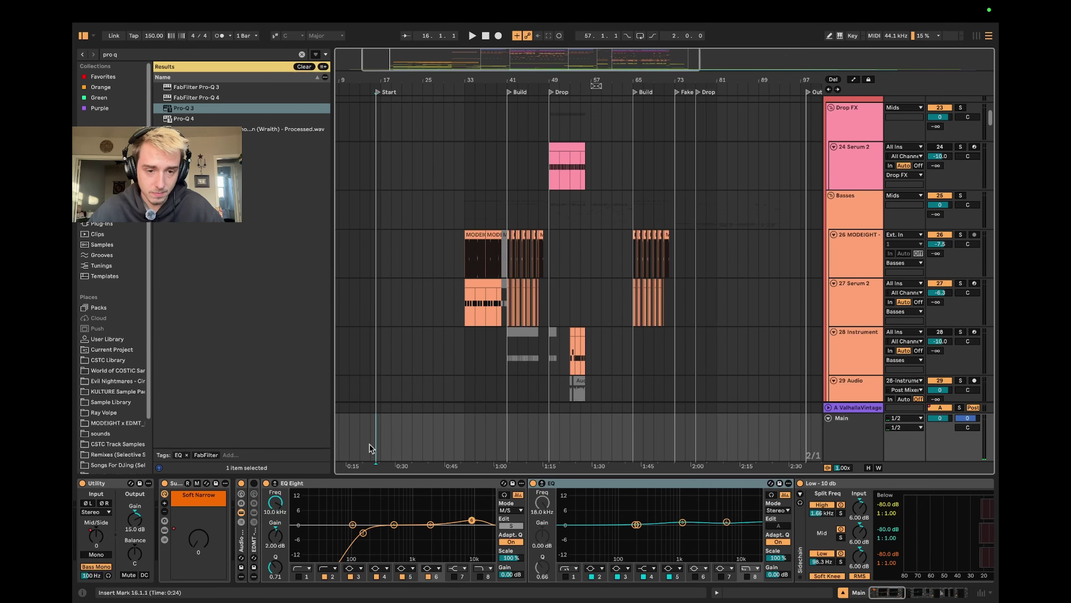
mouse_move(897, 593)
mouse_down()
mouse_move(967, 599)
mouse_move(886, 593)
mouse_up()
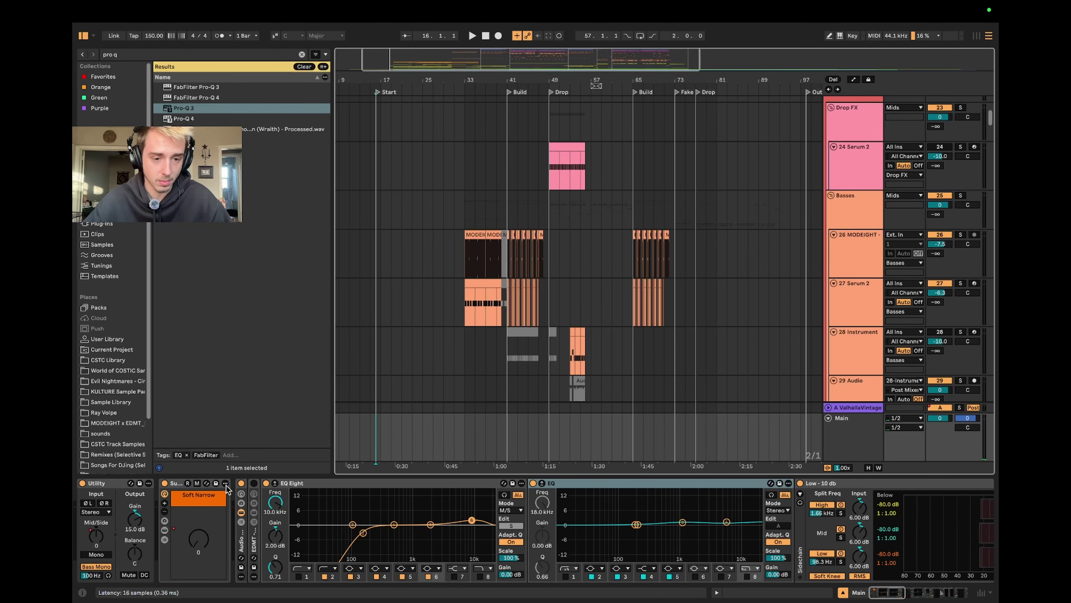
click(377, 437)
key(space)
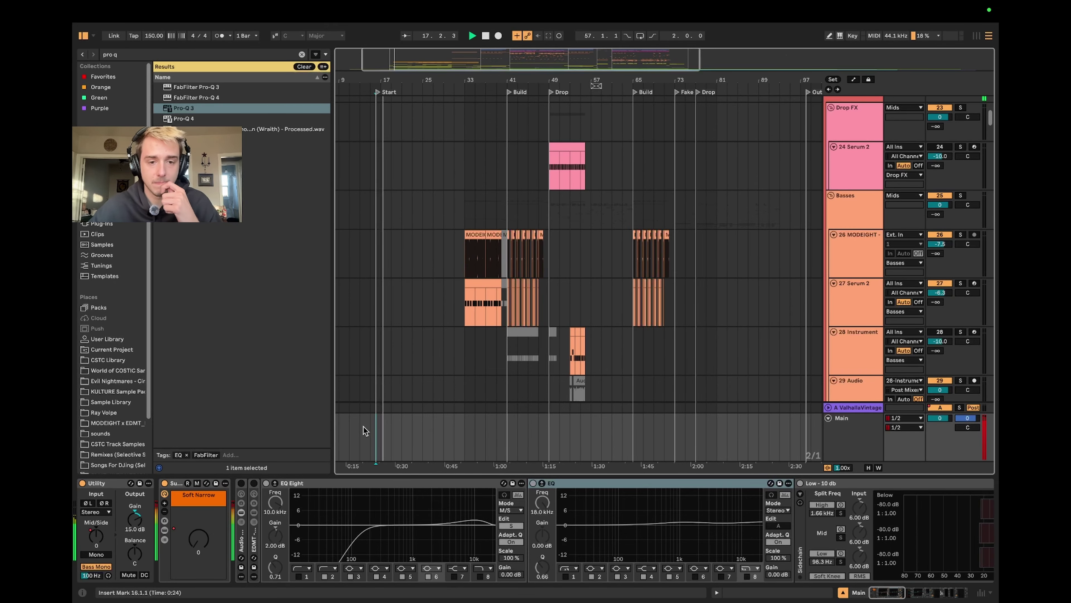
Step: Compare the intro with the Main track's Audio Effect Rack bypassed and active during playback, leaving the rack switched on
click(241, 484)
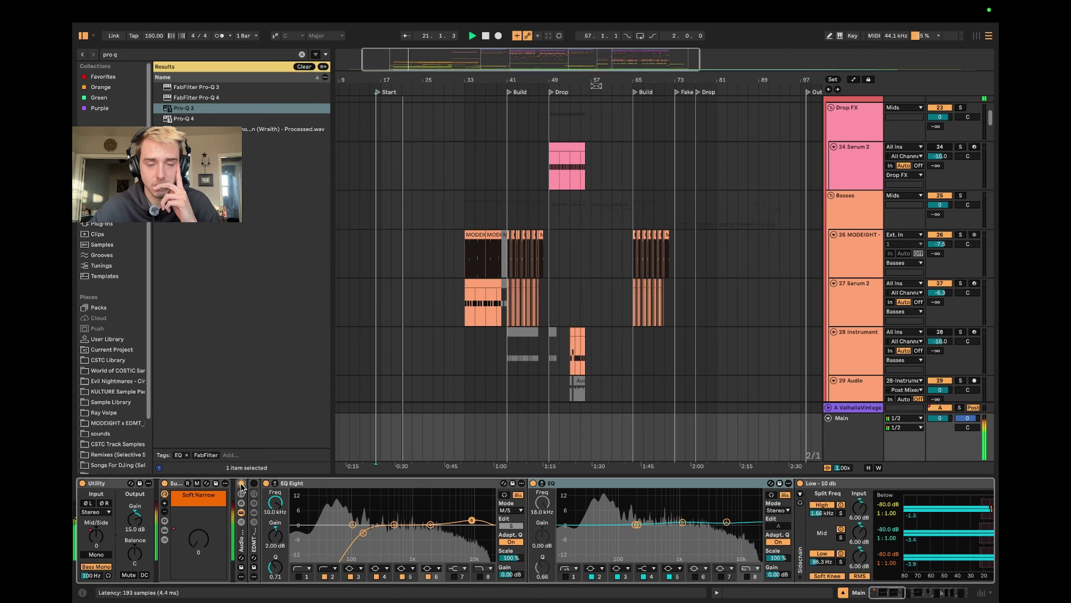
click(241, 483)
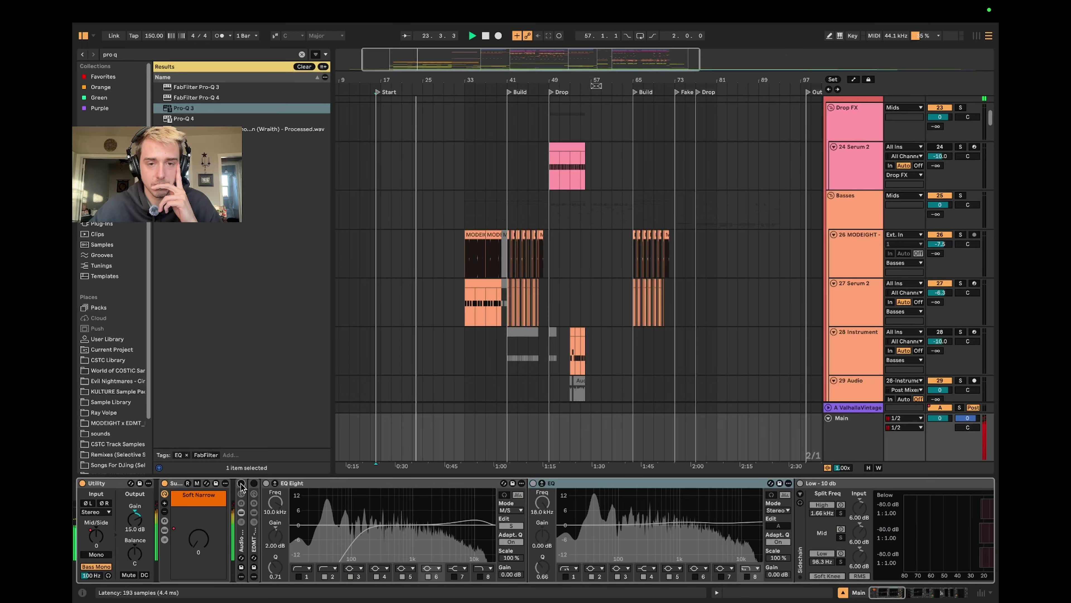
click(241, 483)
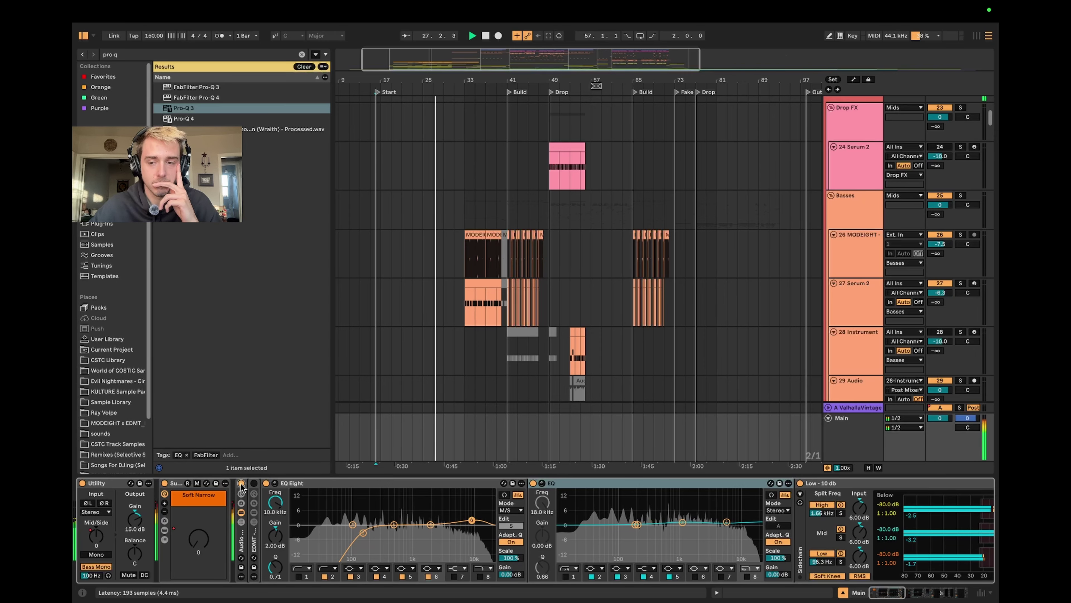
click(241, 483)
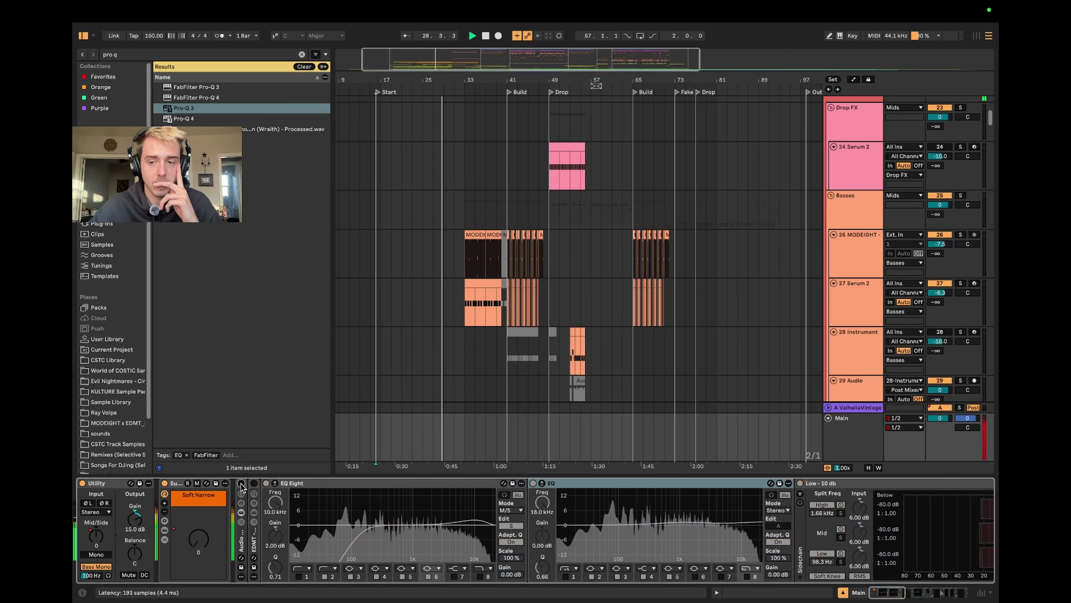
click(241, 484)
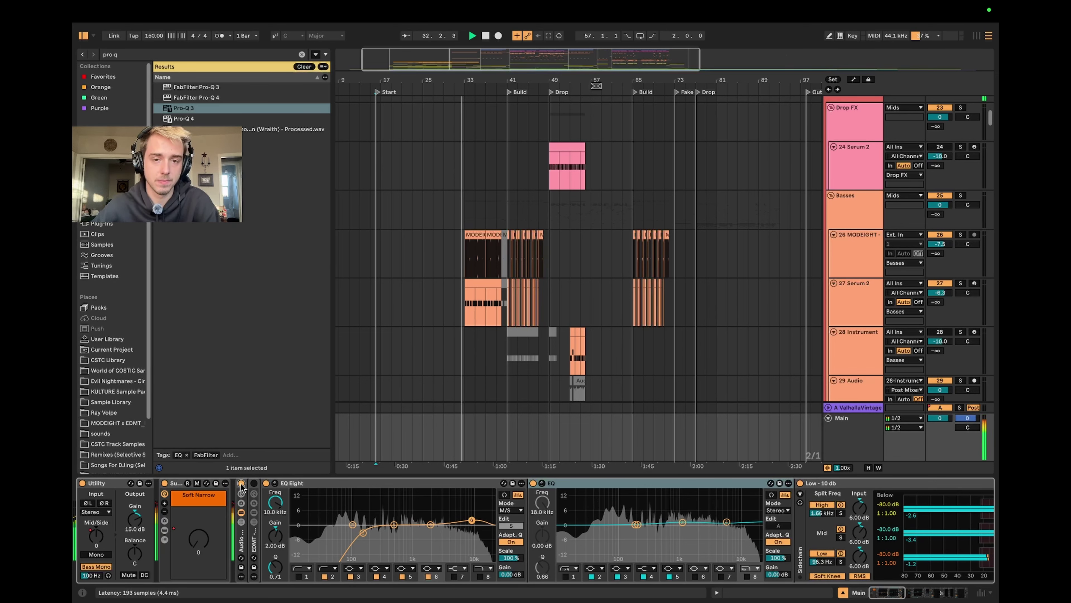
click(241, 483)
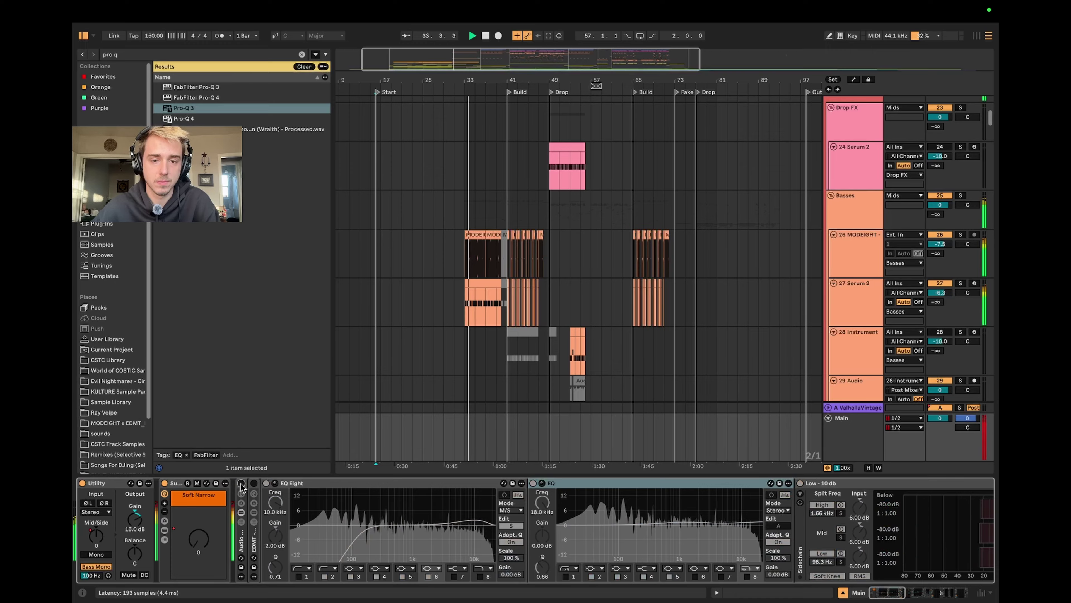
click(241, 484)
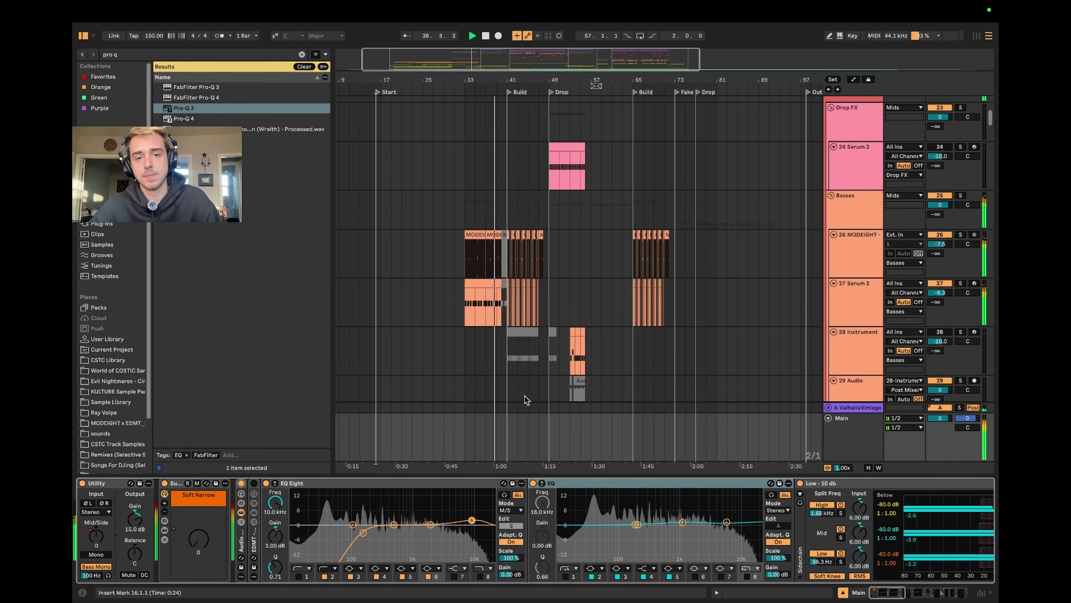
Step: Play the first drop from bar 49, comparing the Main track's Audio Effect Rack bypassed and active, and stop with the rack on
click(549, 252)
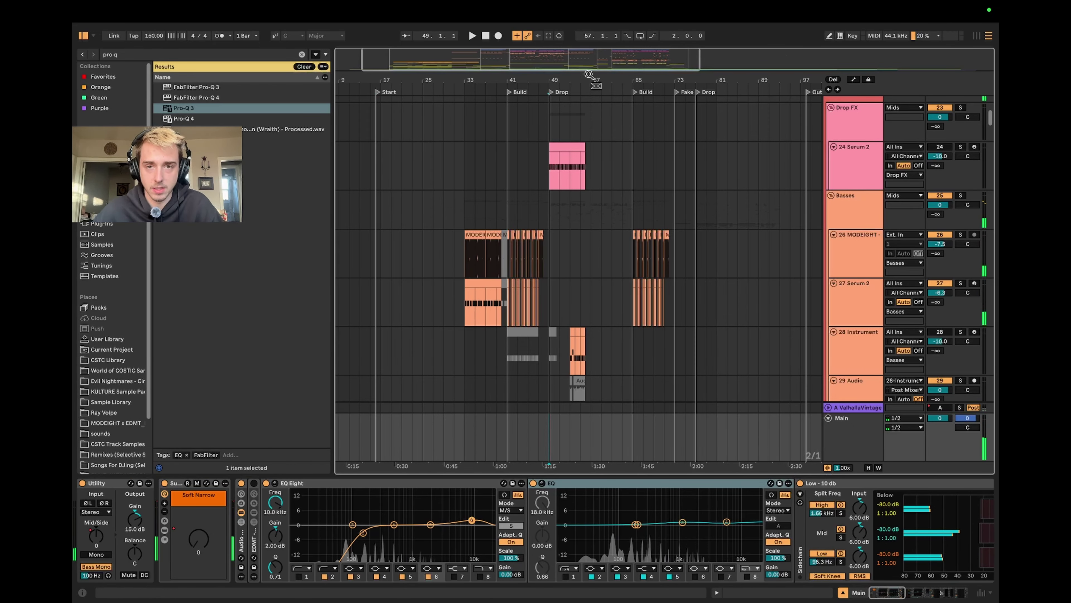
drag(592, 78, 390, 294)
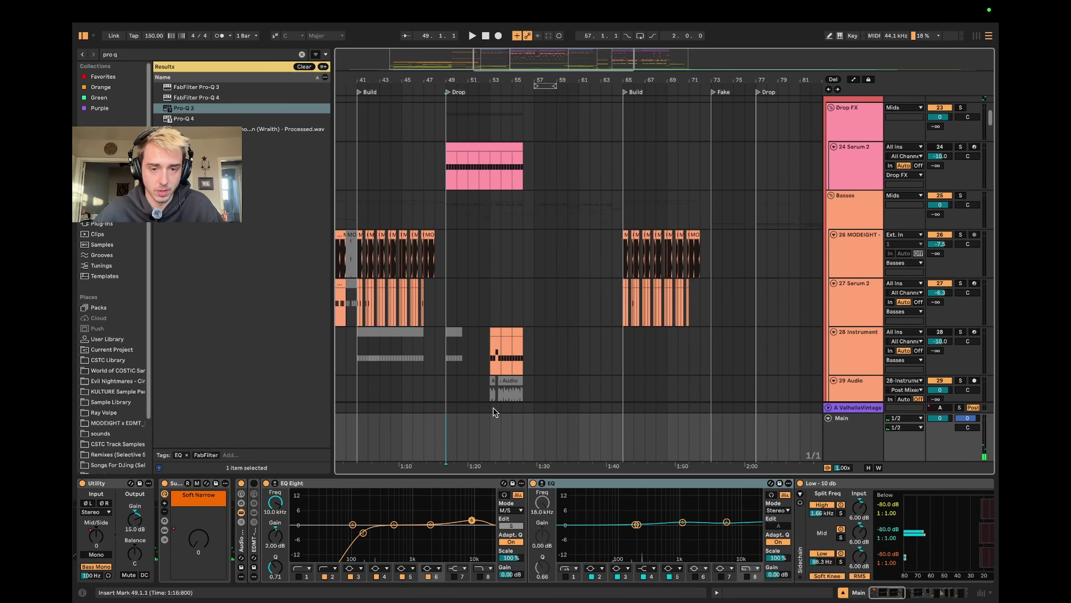
key(space)
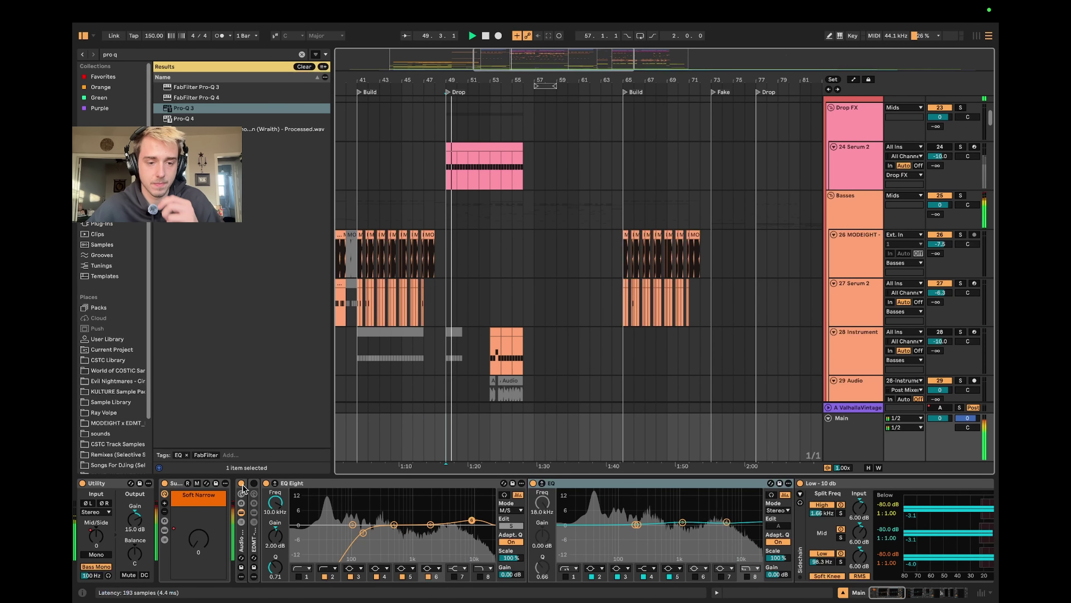
click(241, 484)
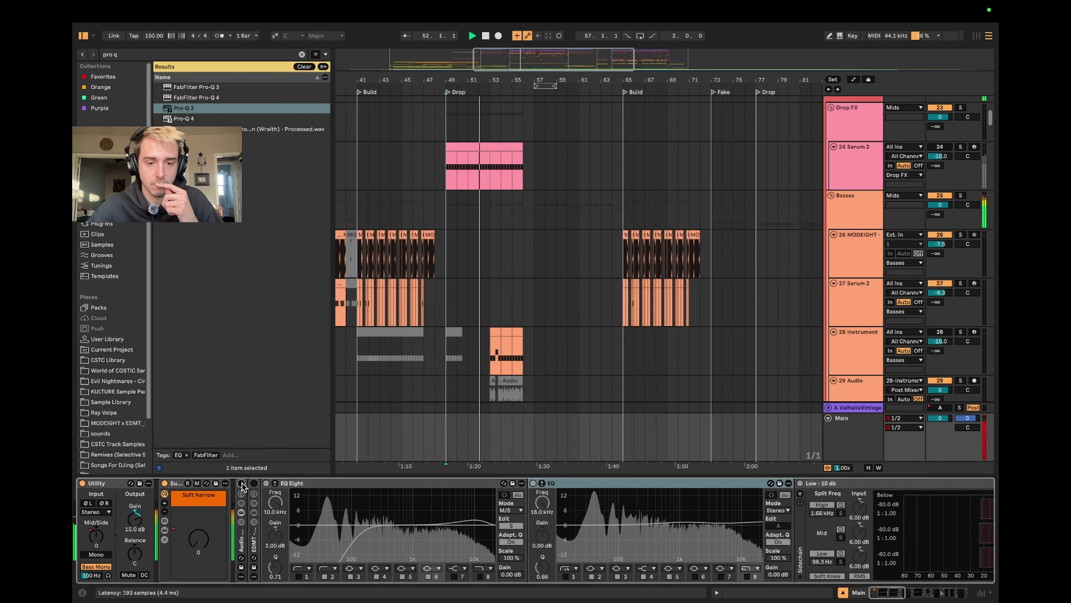
click(241, 484)
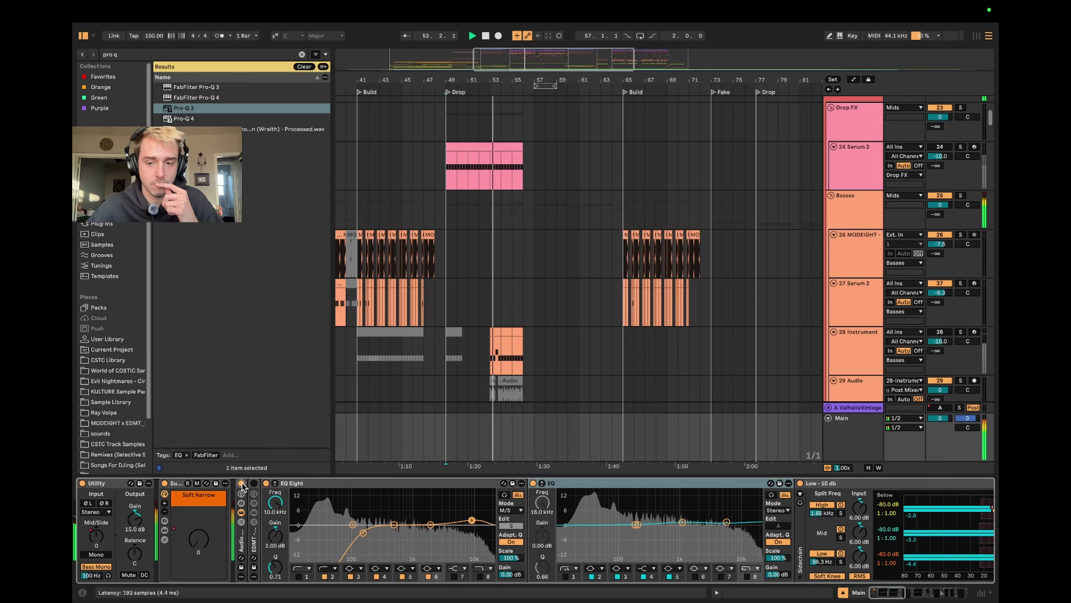
click(241, 483)
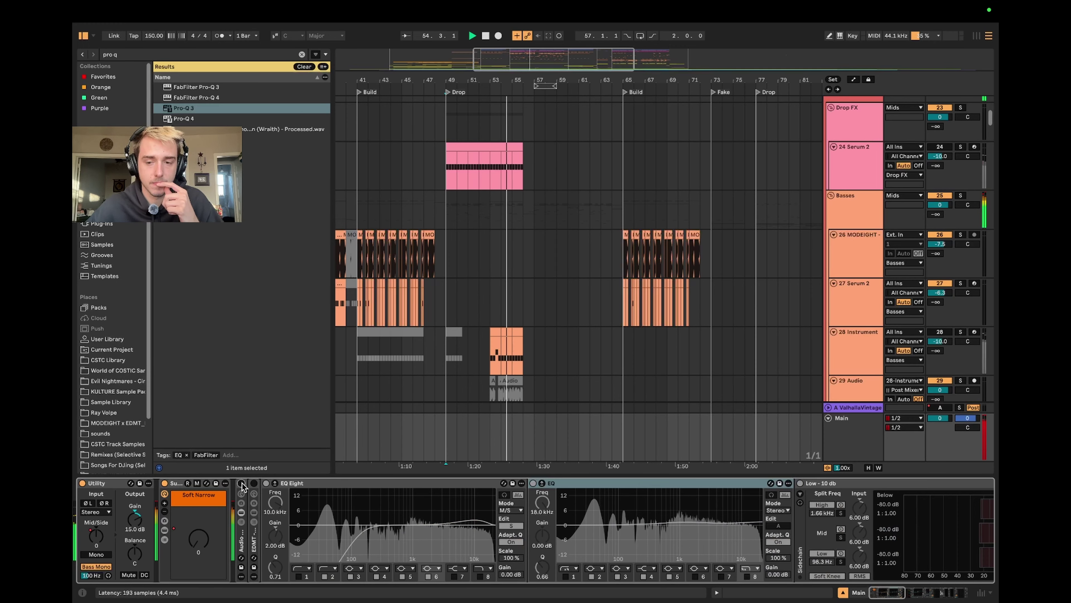
click(240, 483)
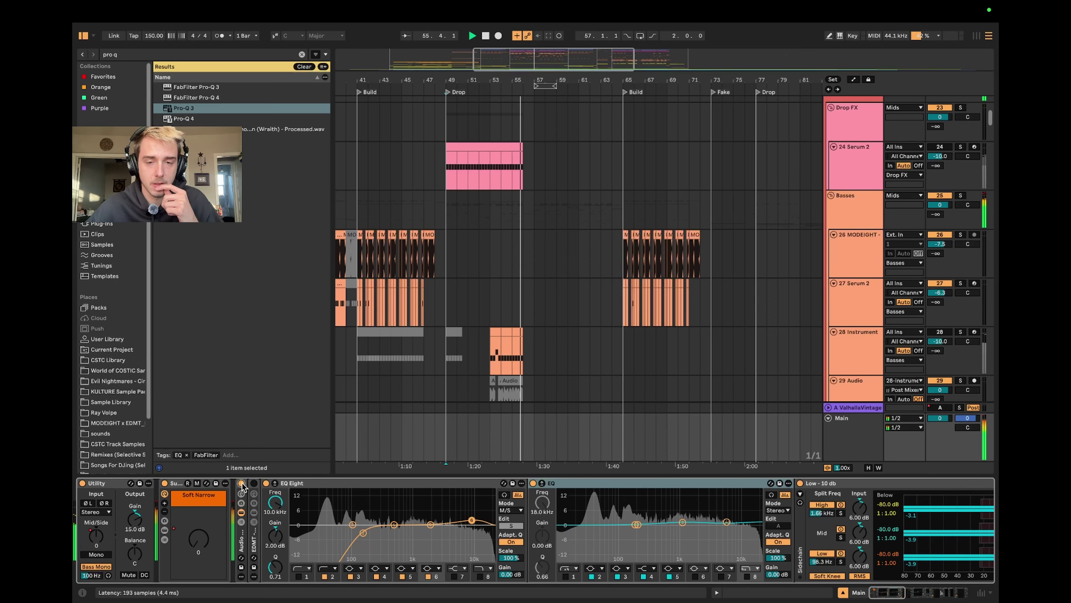
click(241, 484)
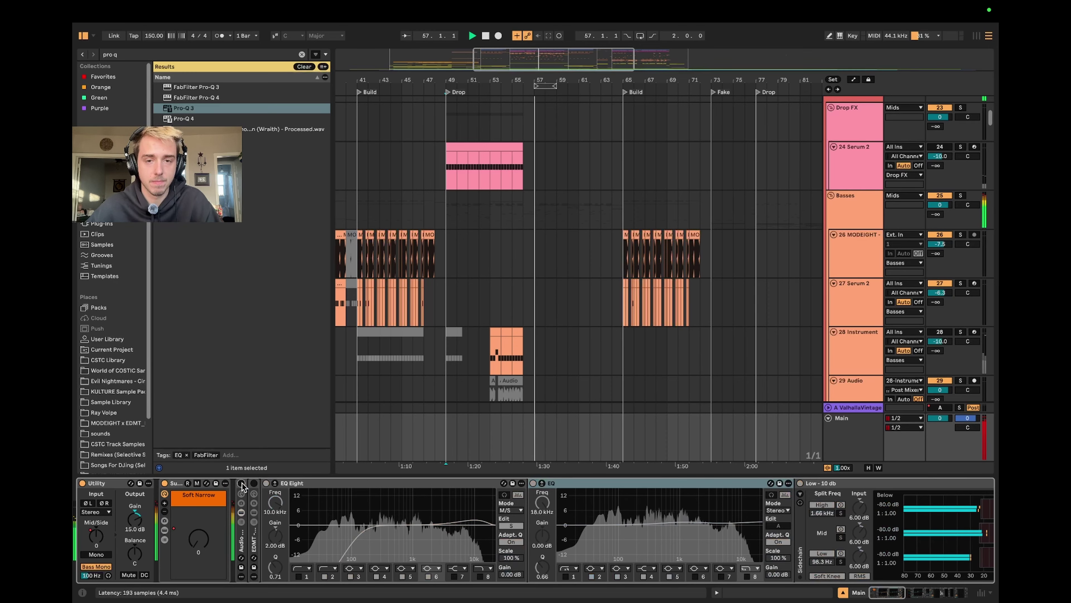
click(241, 483)
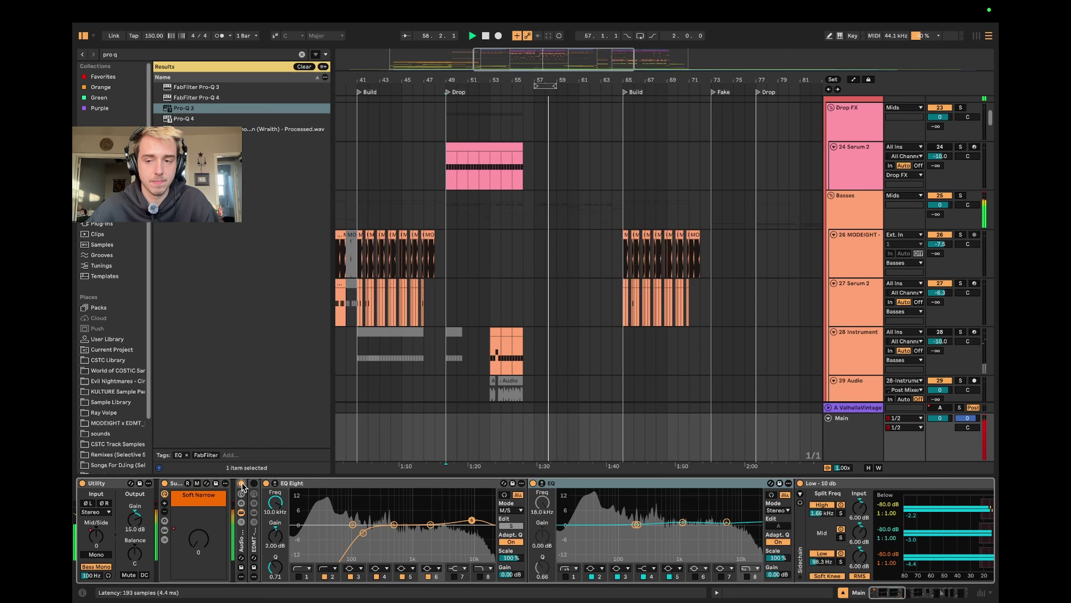
click(437, 432)
key(space)
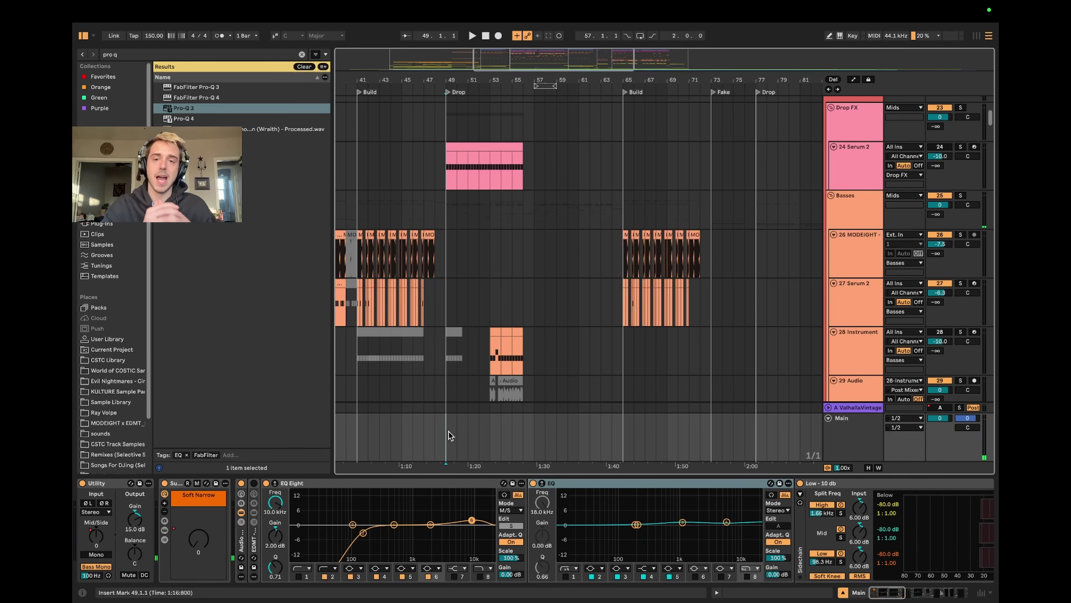
click(243, 549)
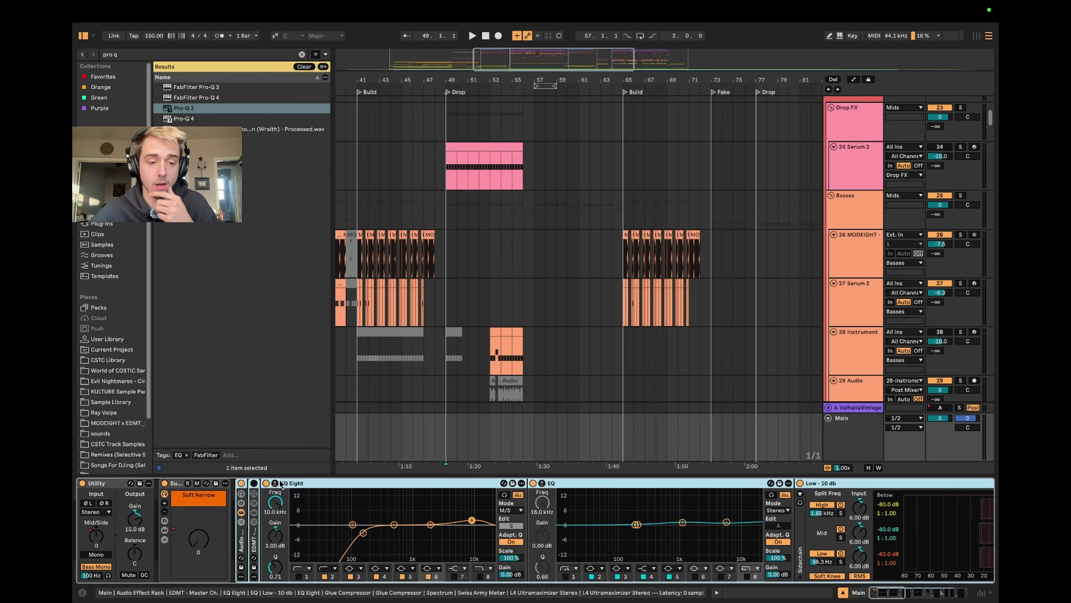
click(552, 98)
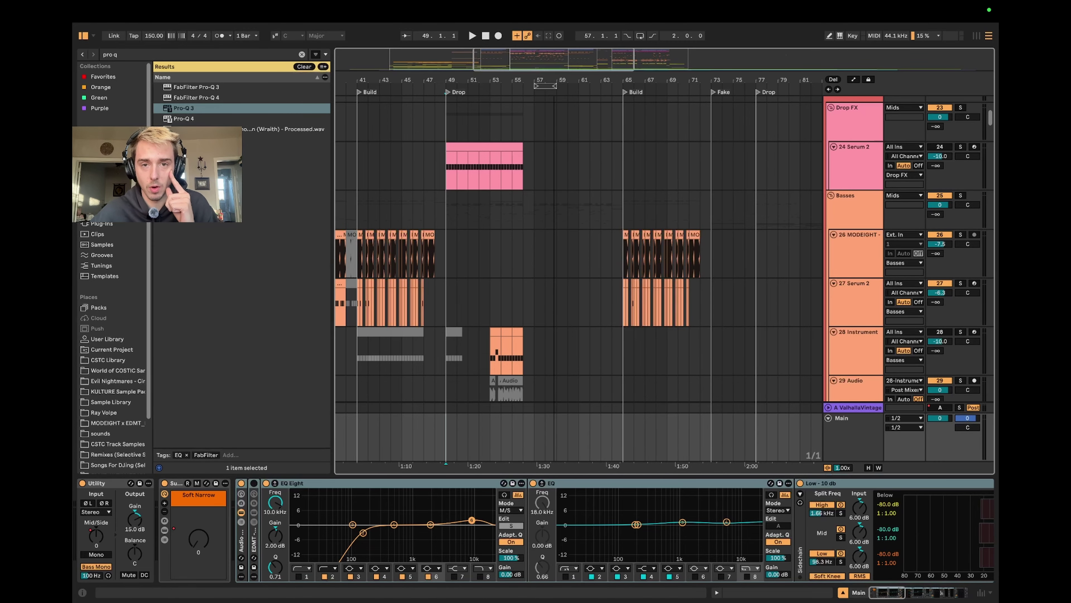
Step: Look through the bass tracks of the arrangement from around bar 41, and select the EQ Eight and Utility in the Main track's mastering chain
scroll(523, 202, down, 5)
scroll(490, 306, down, 5)
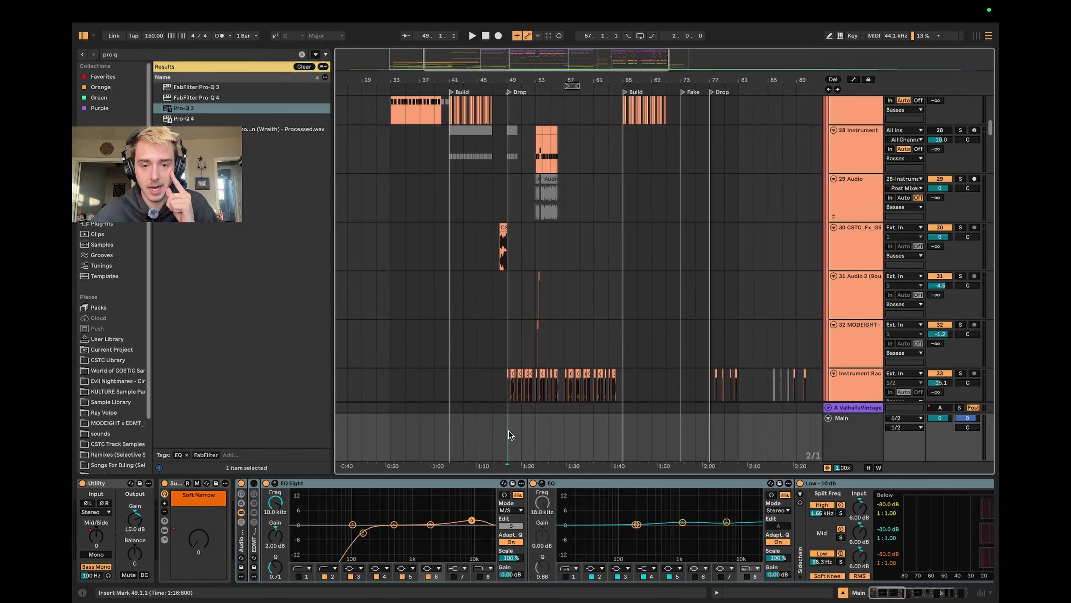
click(464, 430)
key(minus)
key(minus)
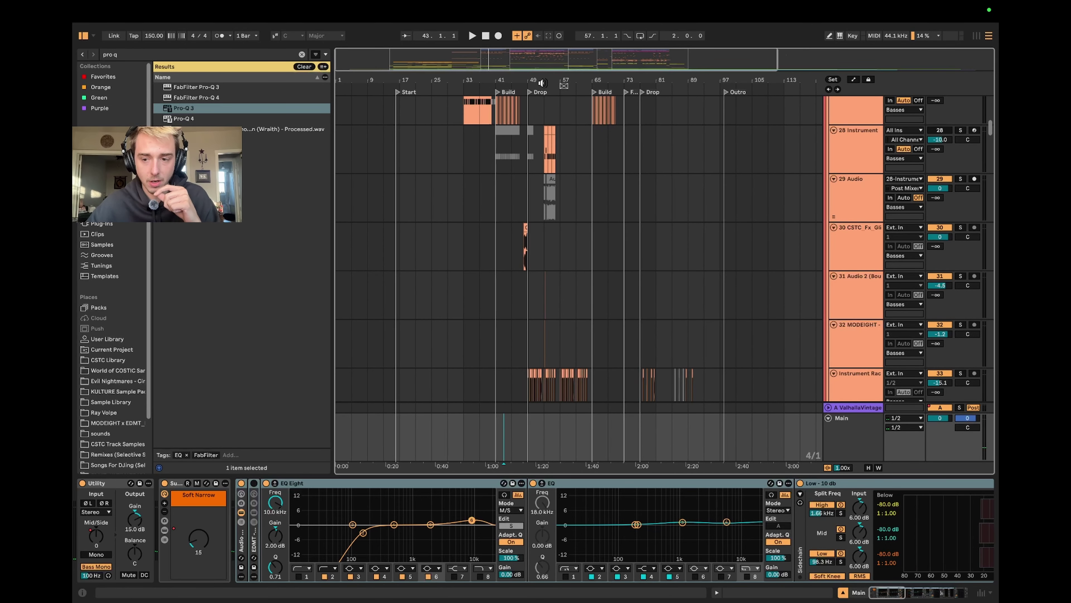
click(496, 436)
scroll(527, 314, down, 5)
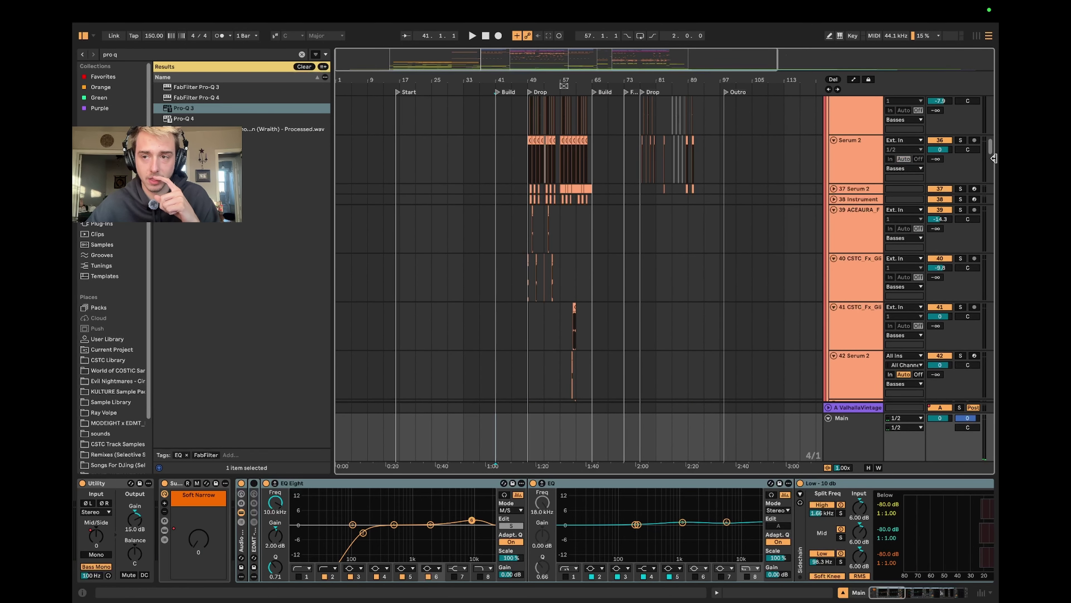
drag(994, 157, 973, 275)
click(318, 485)
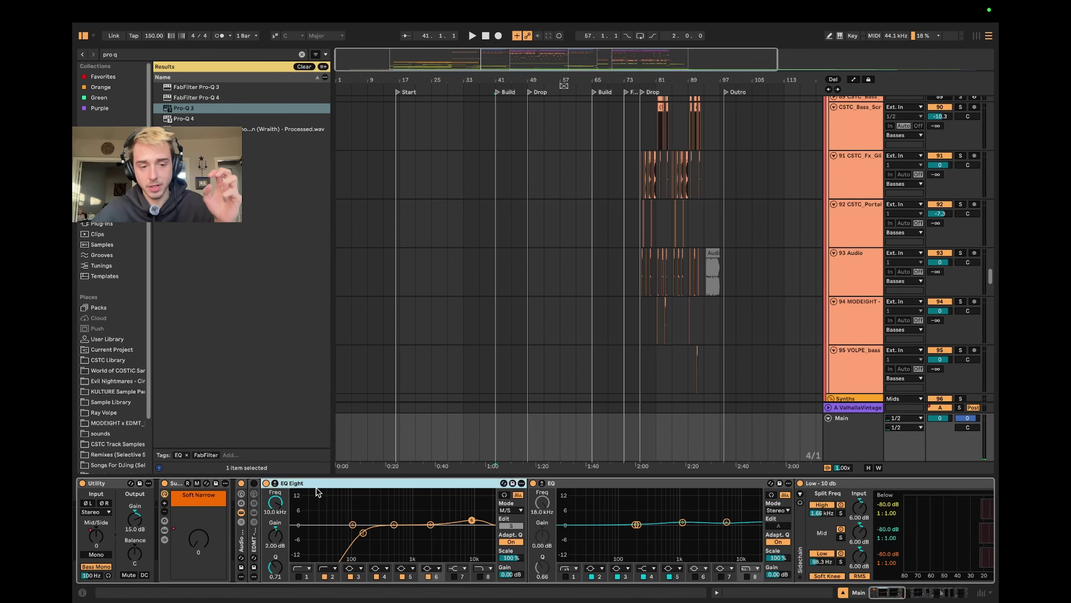
click(110, 490)
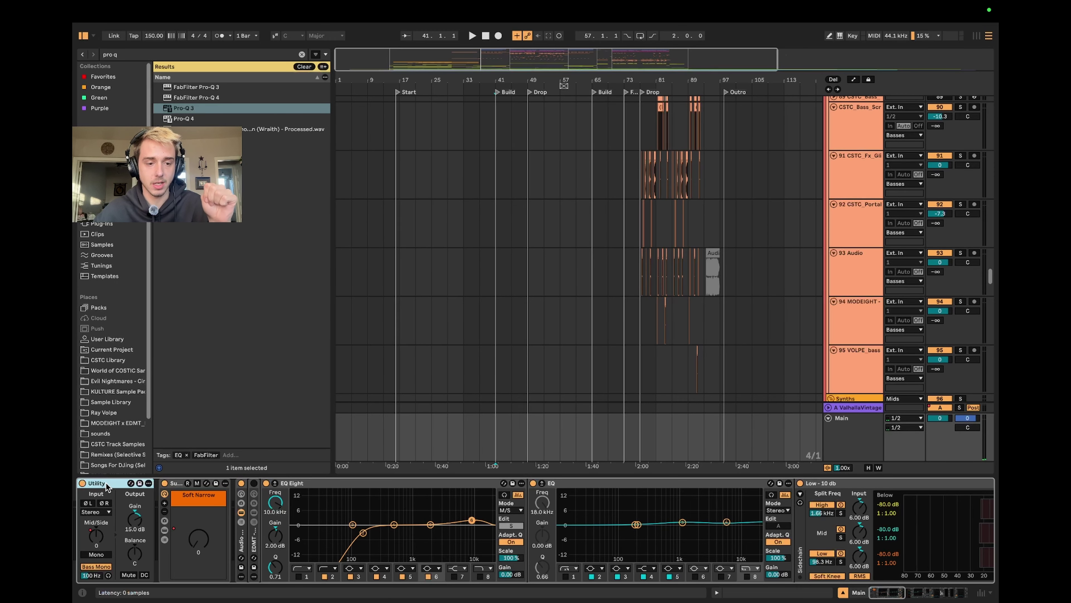
Step: Compare the device chains of the Basses and Mids groups with the Main track's mastering chain, and place the insert marker at bar 17
drag(989, 286, 992, 120)
click(860, 234)
scroll(861, 253, up, 5)
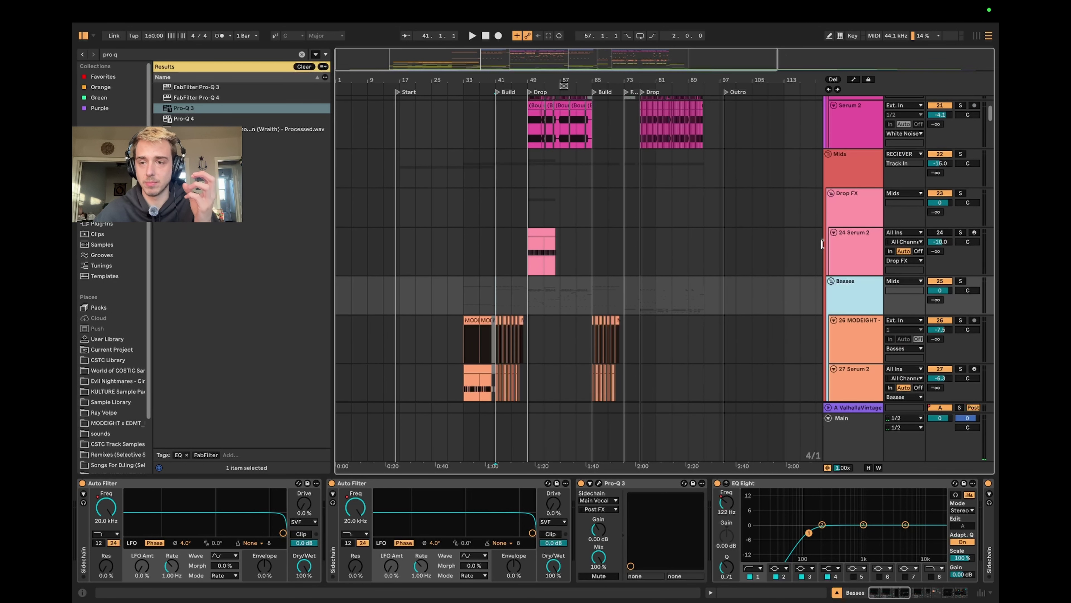
click(846, 200)
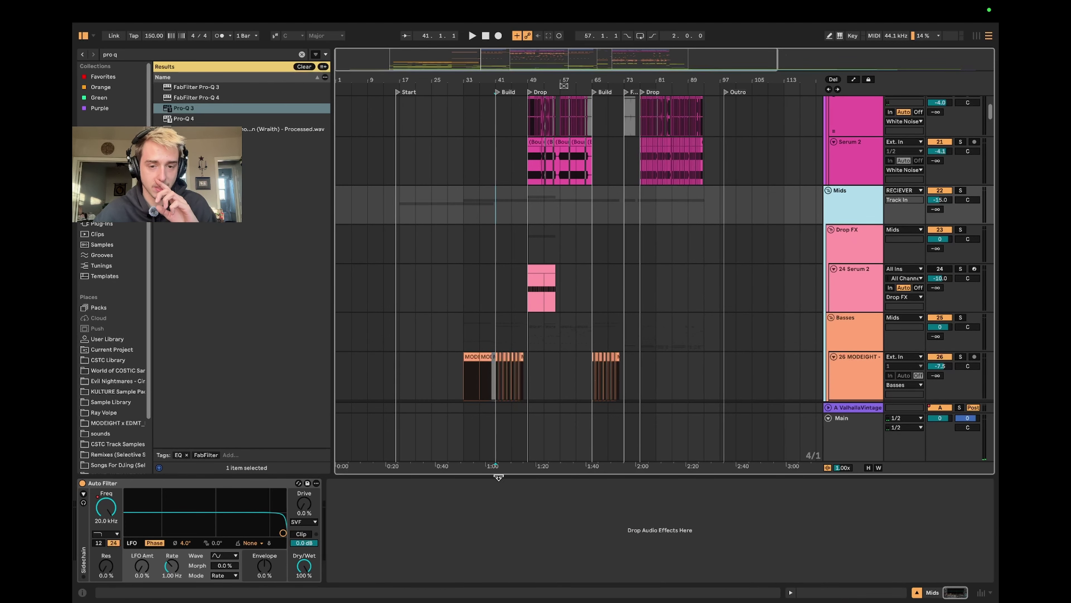
click(498, 441)
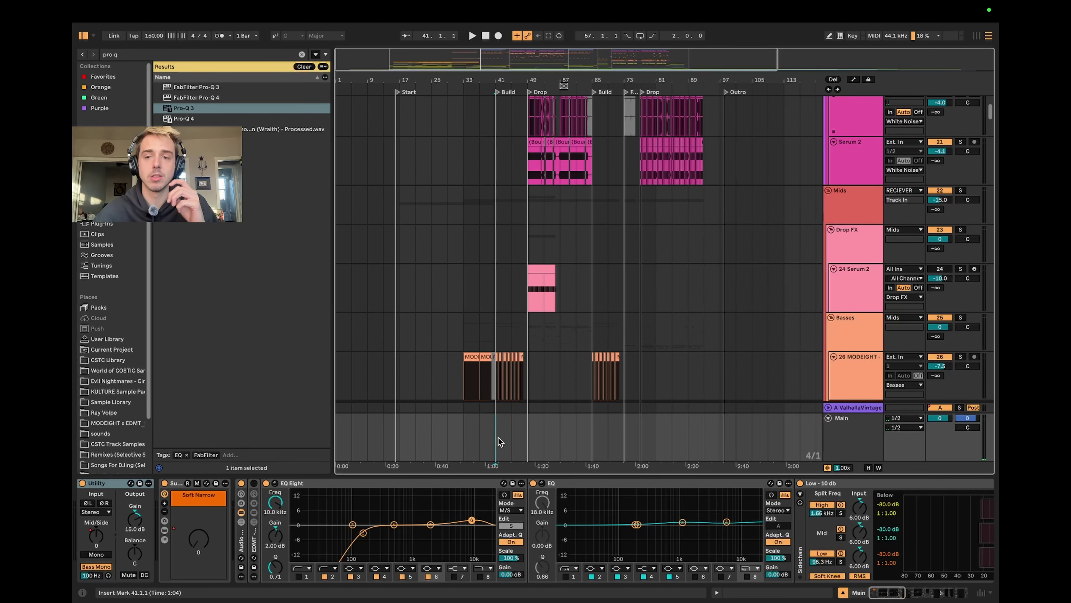
click(832, 201)
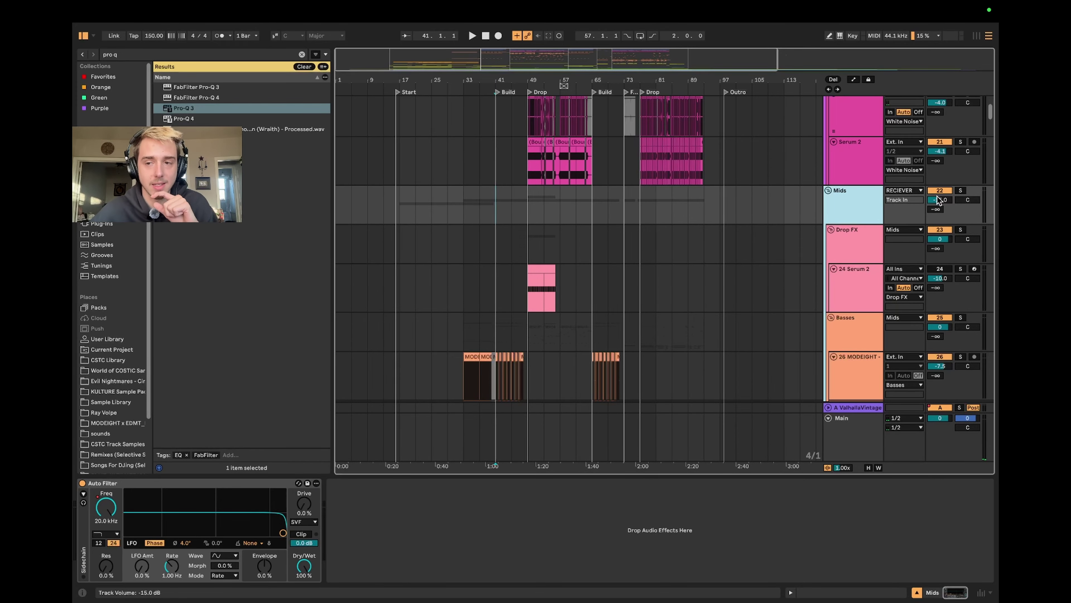
click(416, 428)
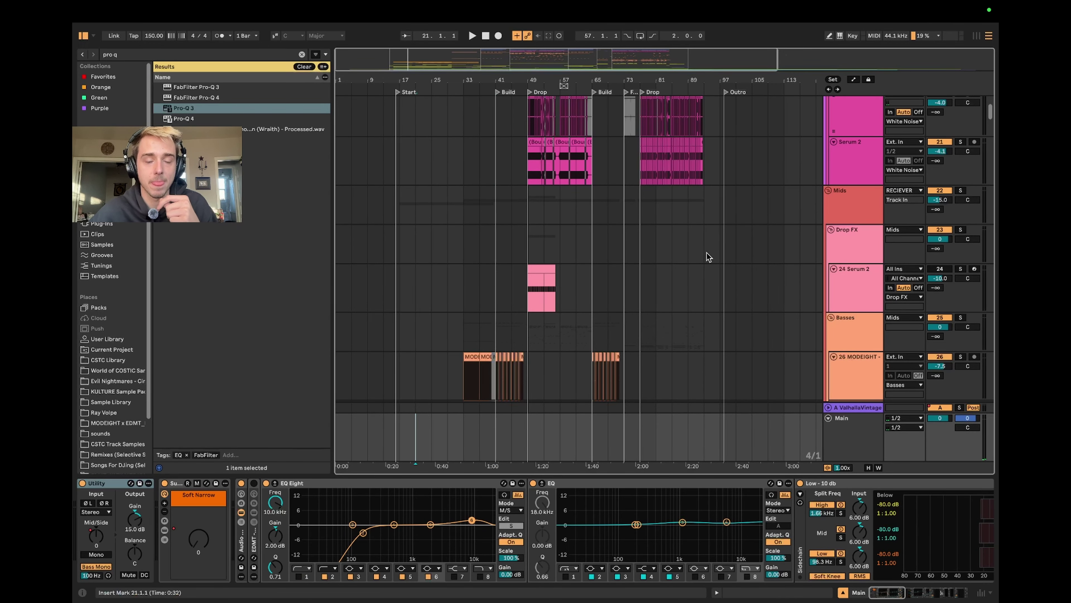
click(867, 208)
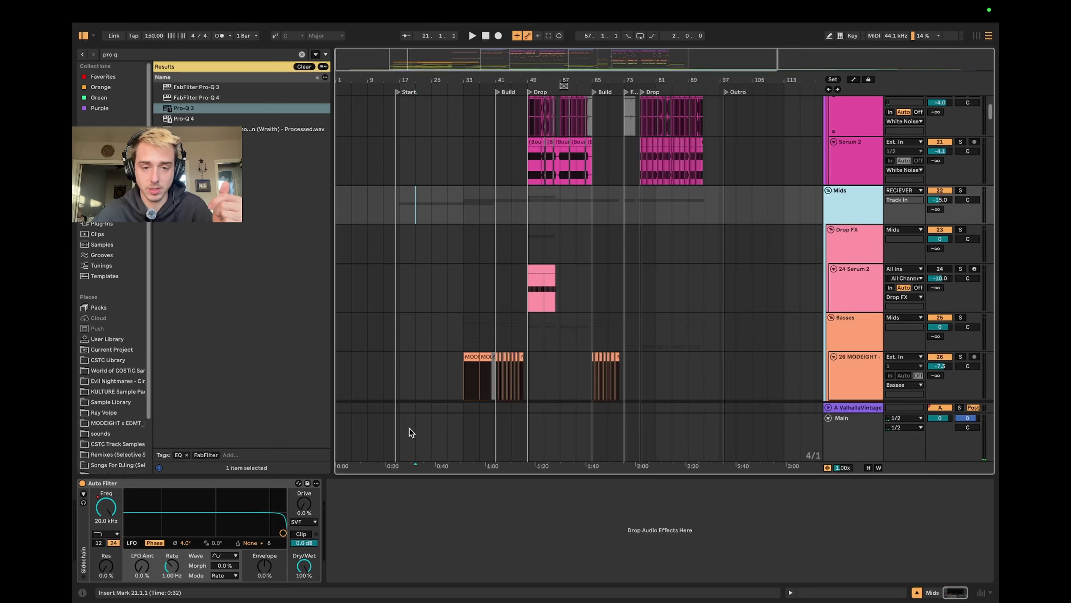
click(398, 431)
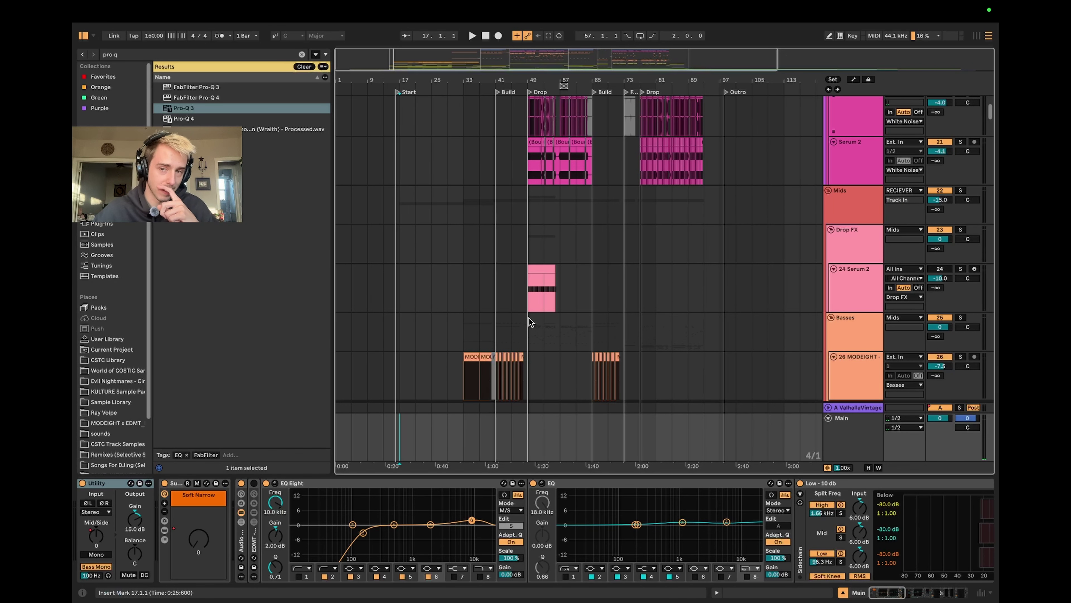
Step: Inspect the Drums group's device chain and track volume, unfolding its tracks and folding them again
scroll(549, 269, up, 5)
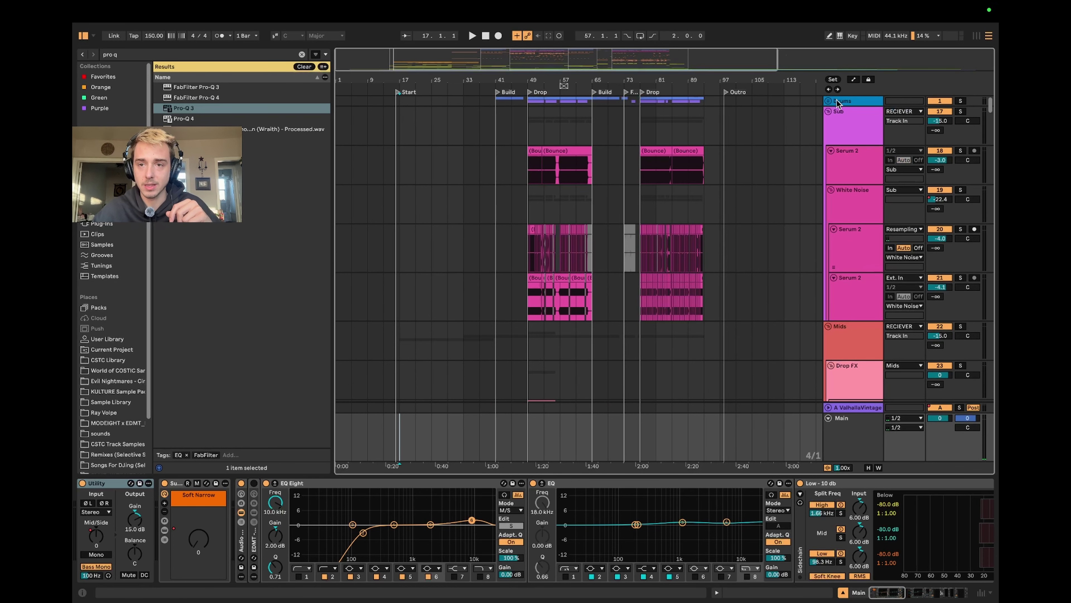
click(829, 101)
click(828, 102)
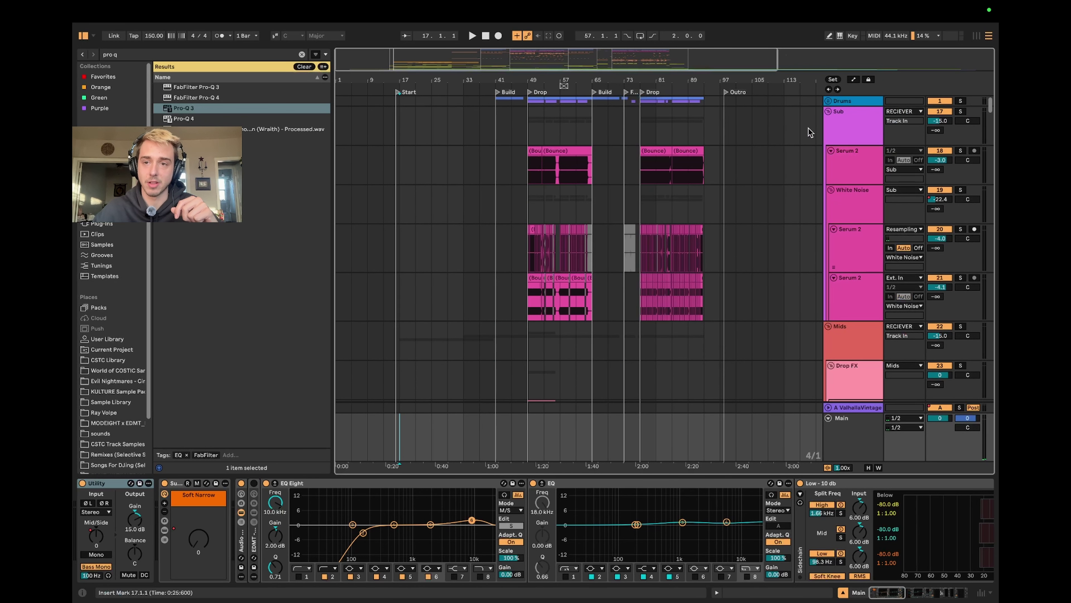
click(833, 99)
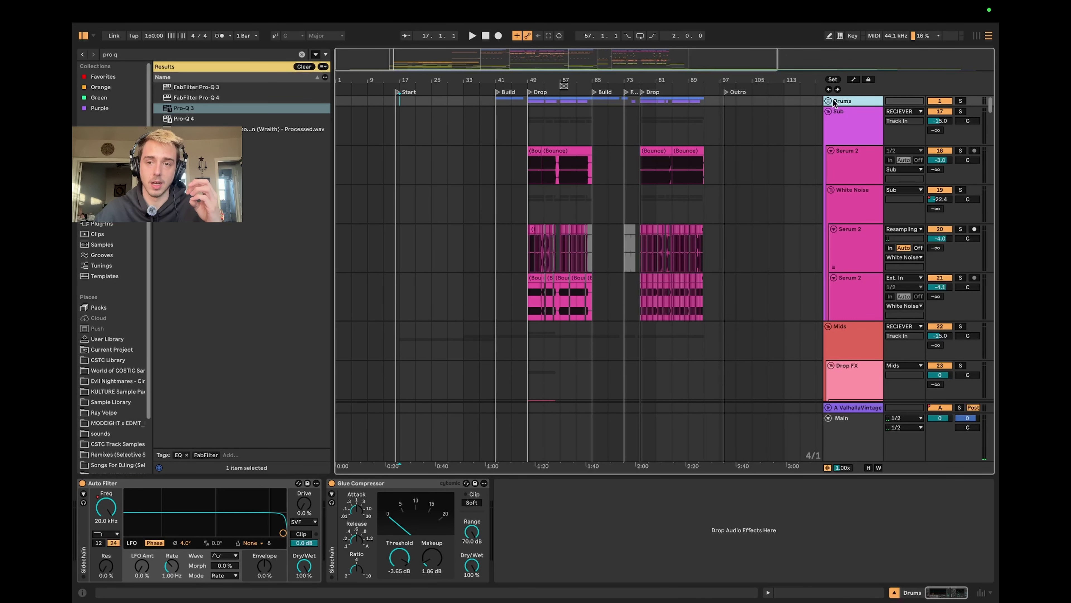
click(829, 102)
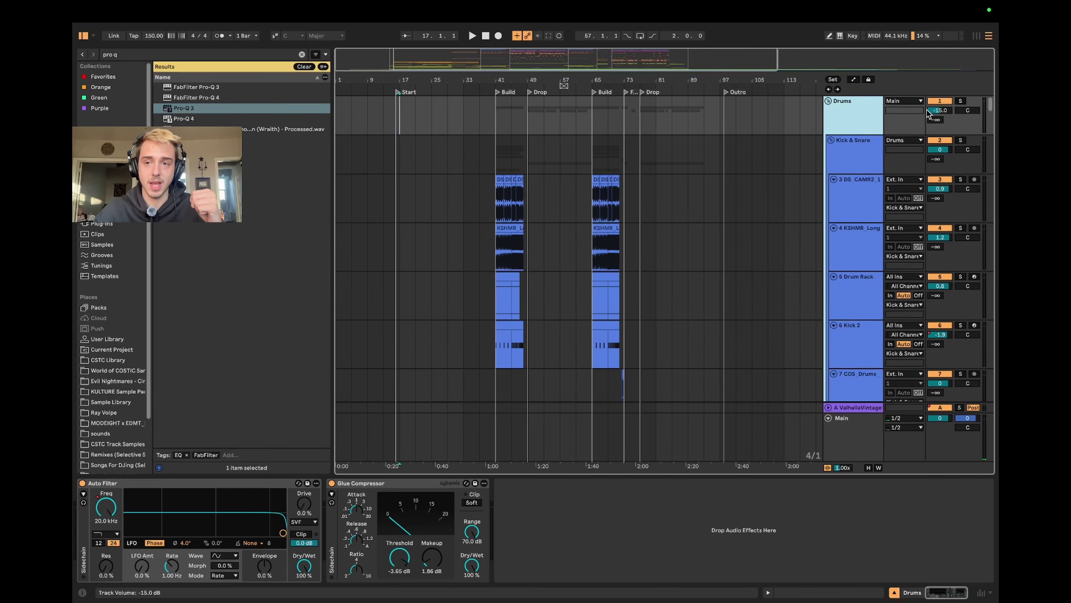
click(828, 101)
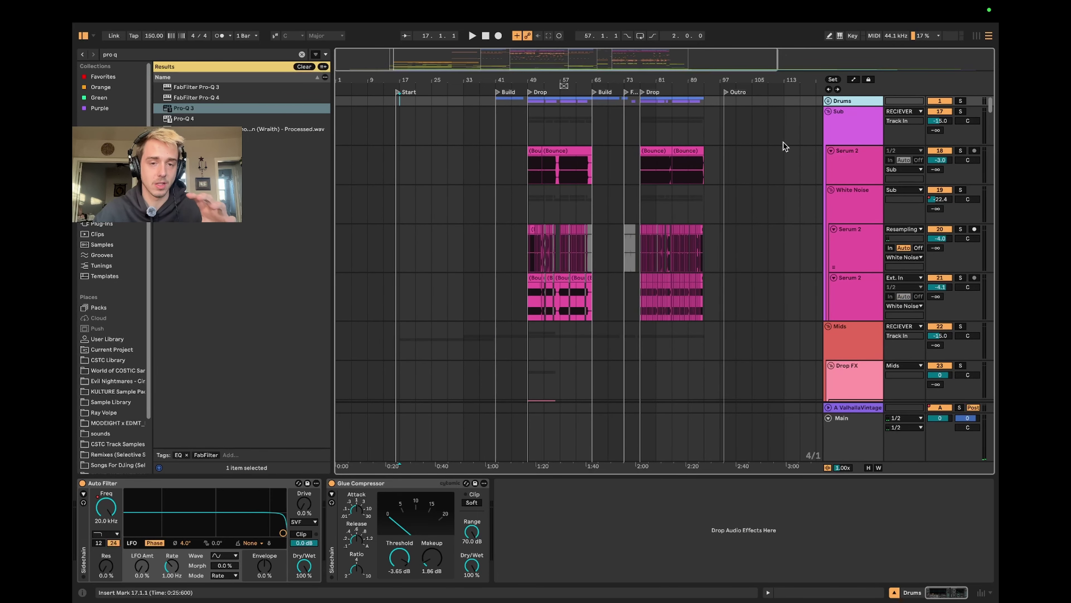
Step: Fold the Sub, Mids and Samples groups in the arrangement
click(828, 112)
click(829, 121)
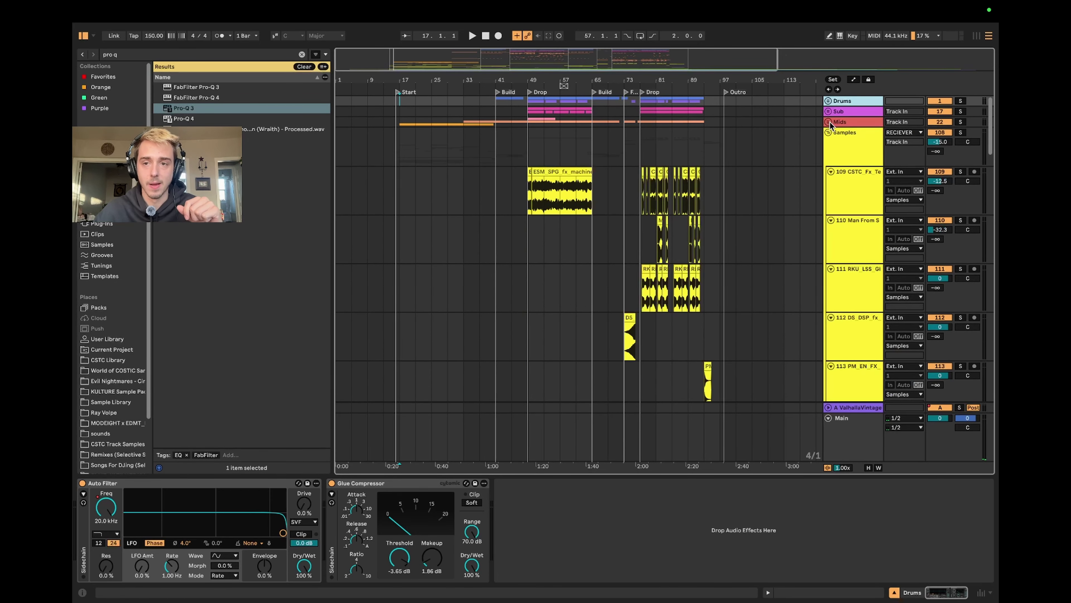
click(829, 132)
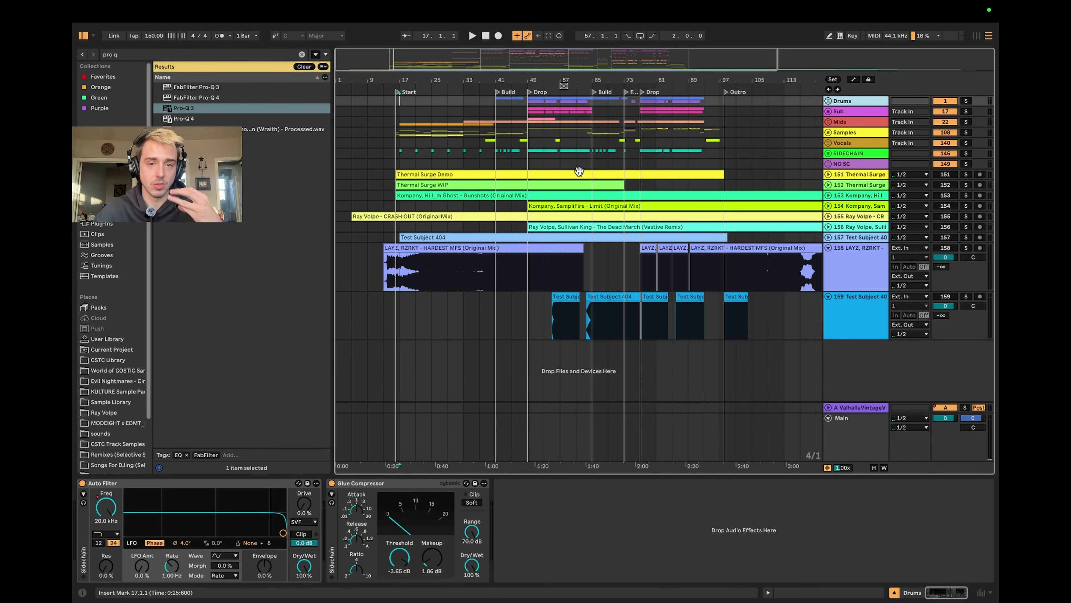
Step: Review the Main and Samples device chains, unfold the Samples and Mids groups, and display the Mids group's devices
click(392, 423)
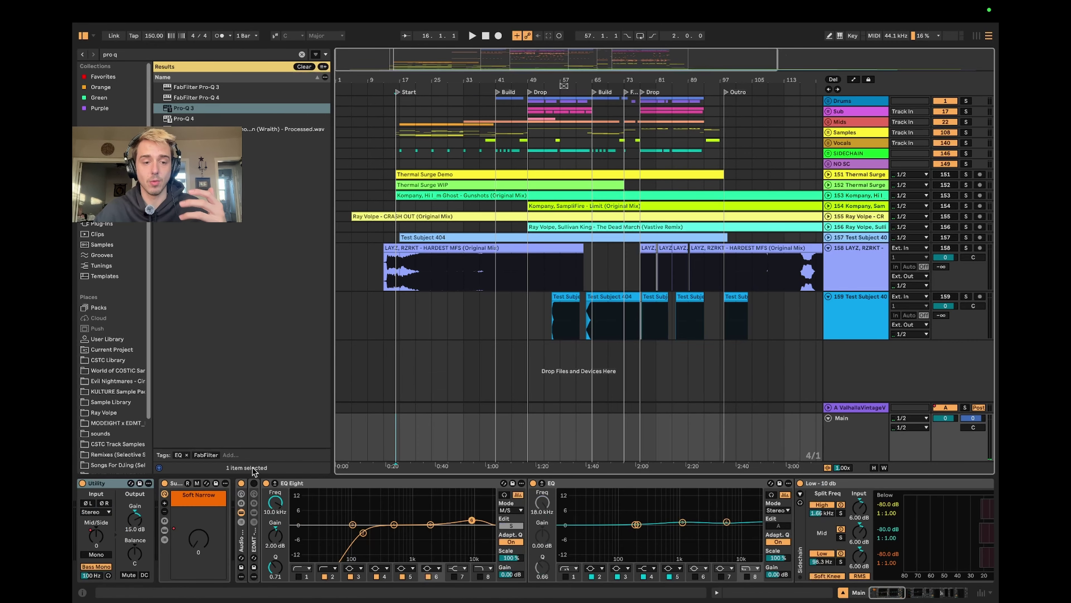
click(831, 133)
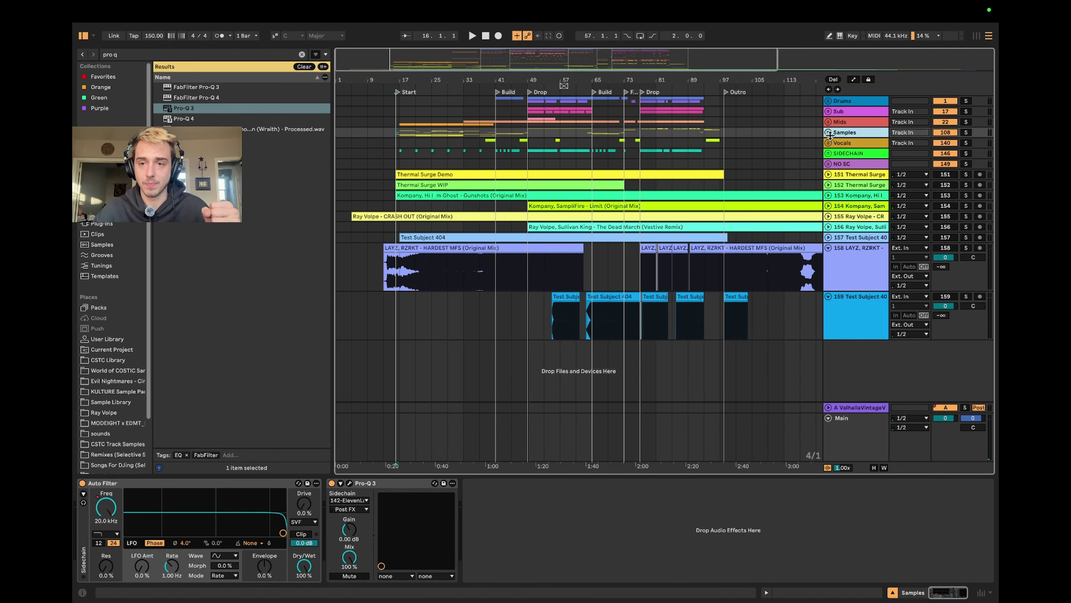
click(828, 133)
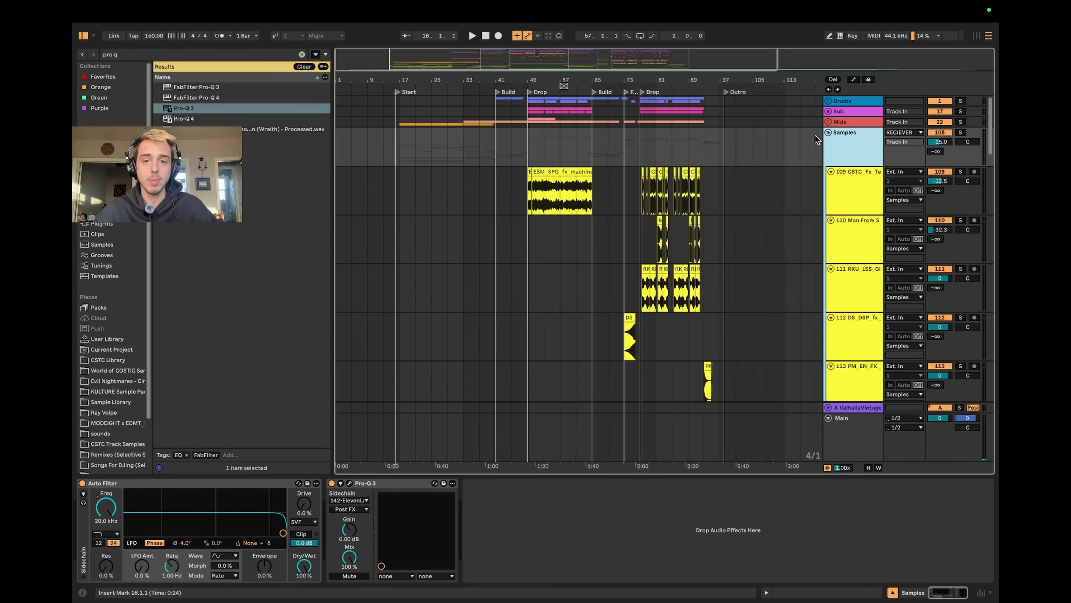
click(827, 122)
click(861, 122)
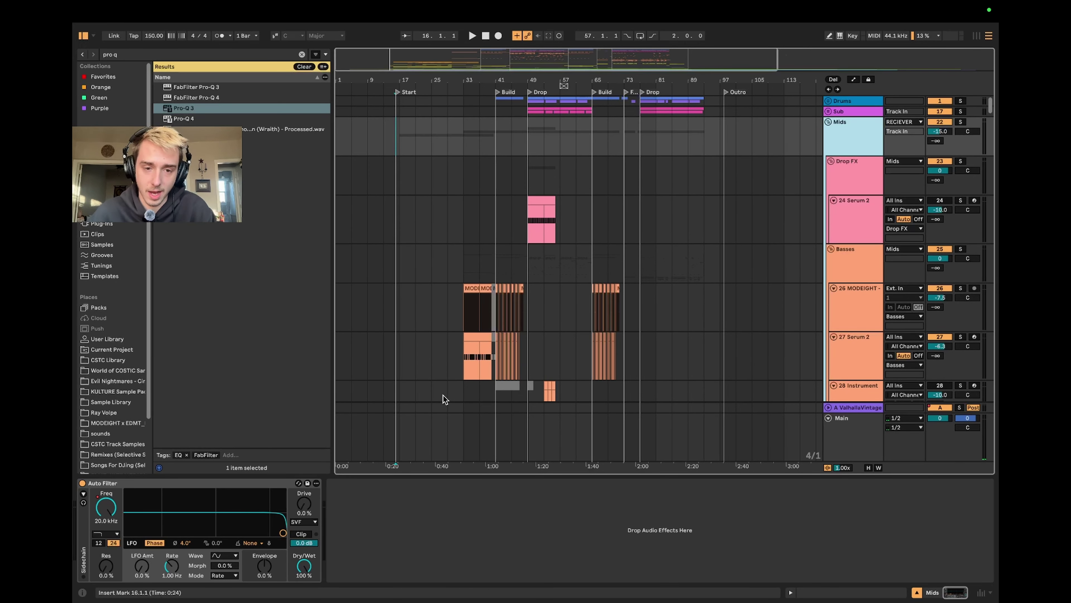
Step: Show the Mid/Side Balance automation of the Main track's Utility and place the insert marker at bar 47, just before the first drop
click(388, 443)
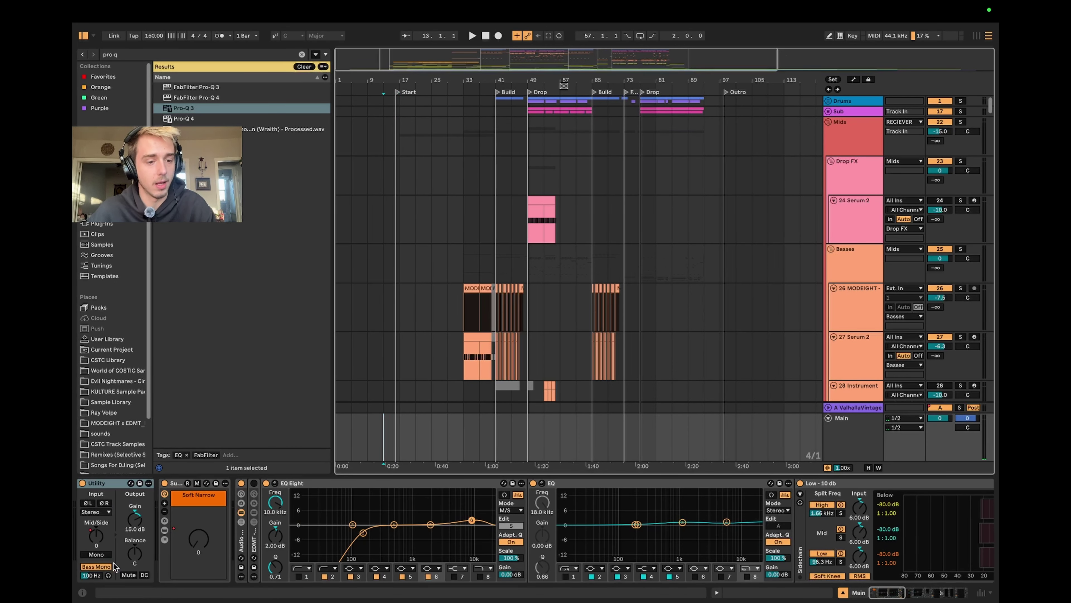
click(93, 576)
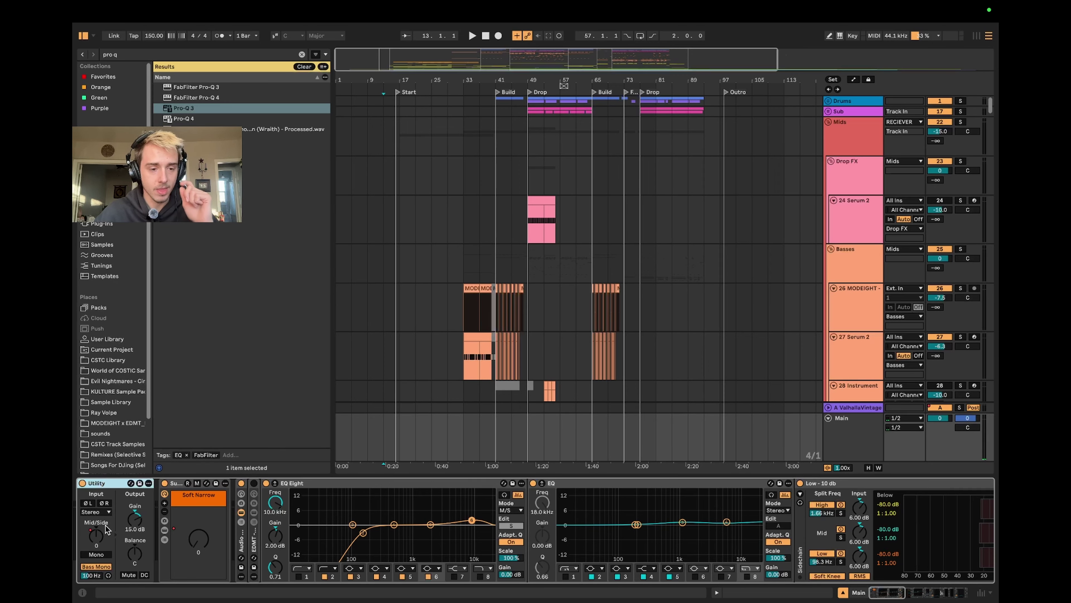
key(a)
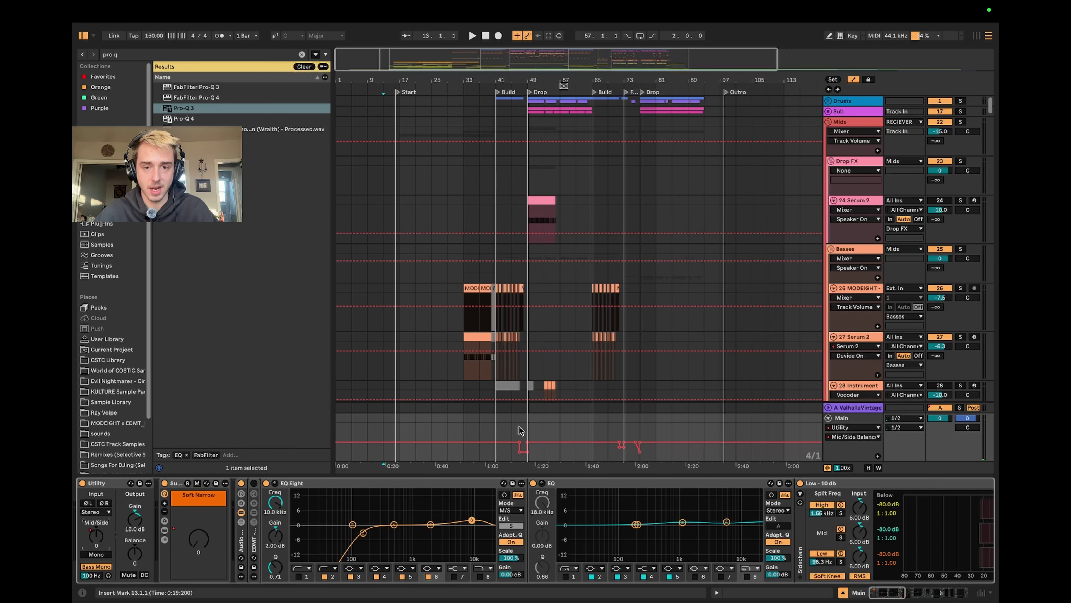
scroll(544, 274, up, 3)
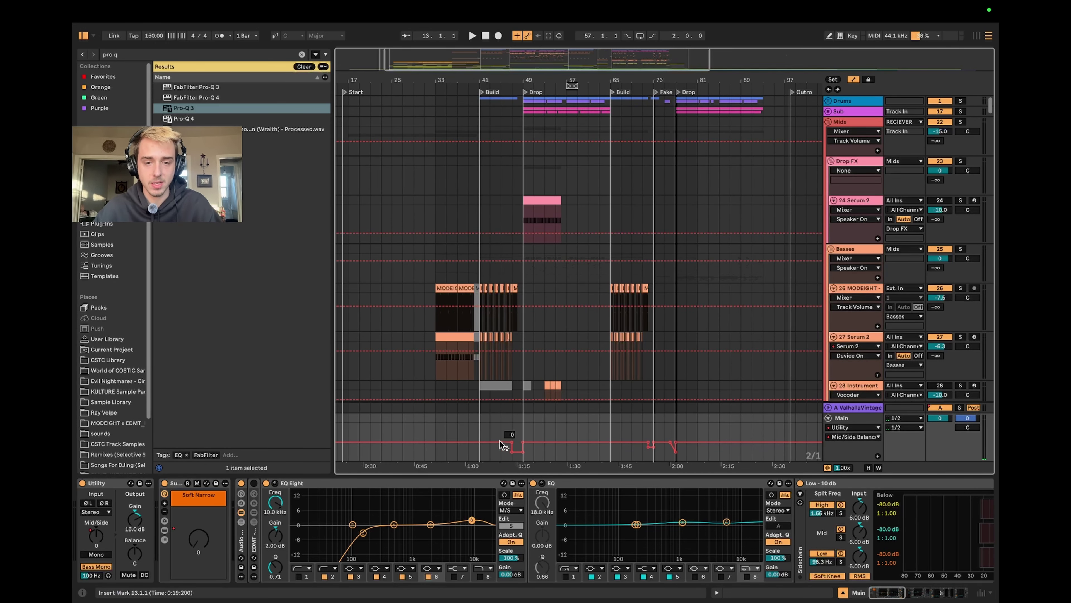
click(512, 442)
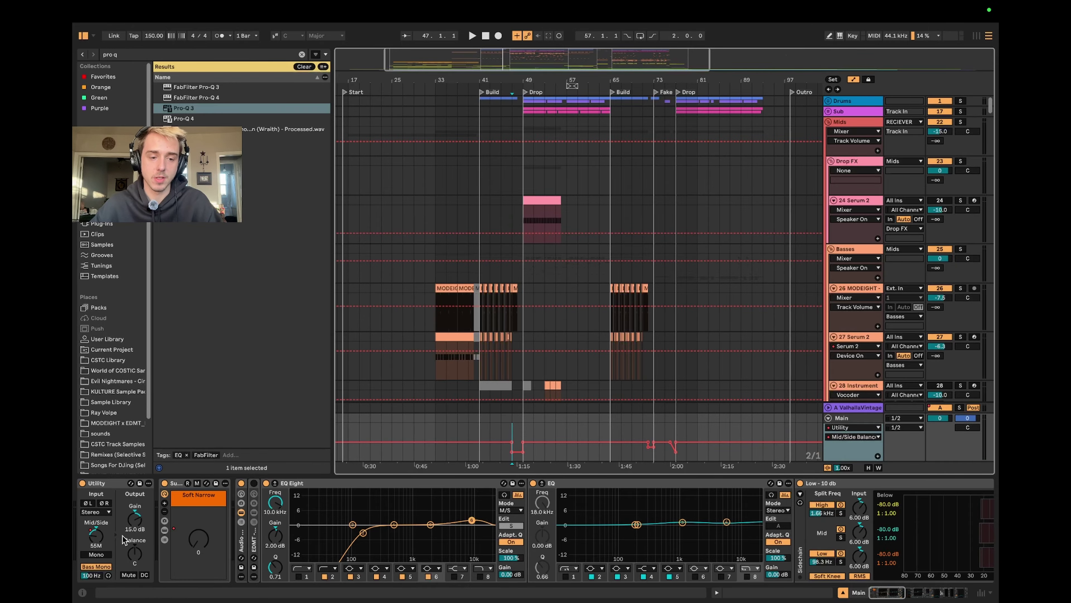
Step: Examine the Main track's Mid/Side Balance automation around bar 47, toggling automation display and leaving it hidden
key(a)
key(a)
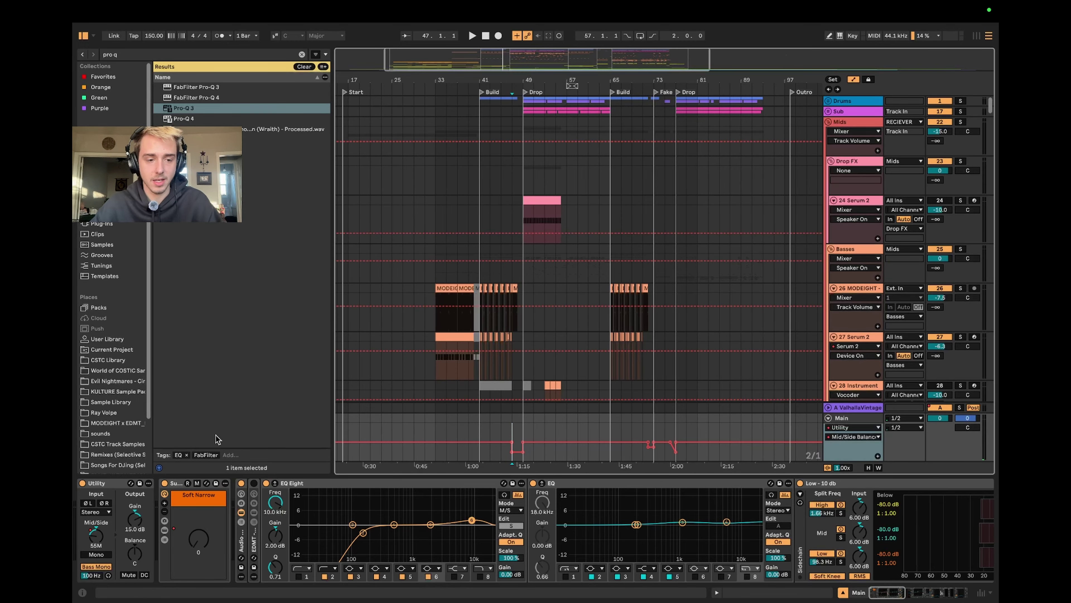
key(a)
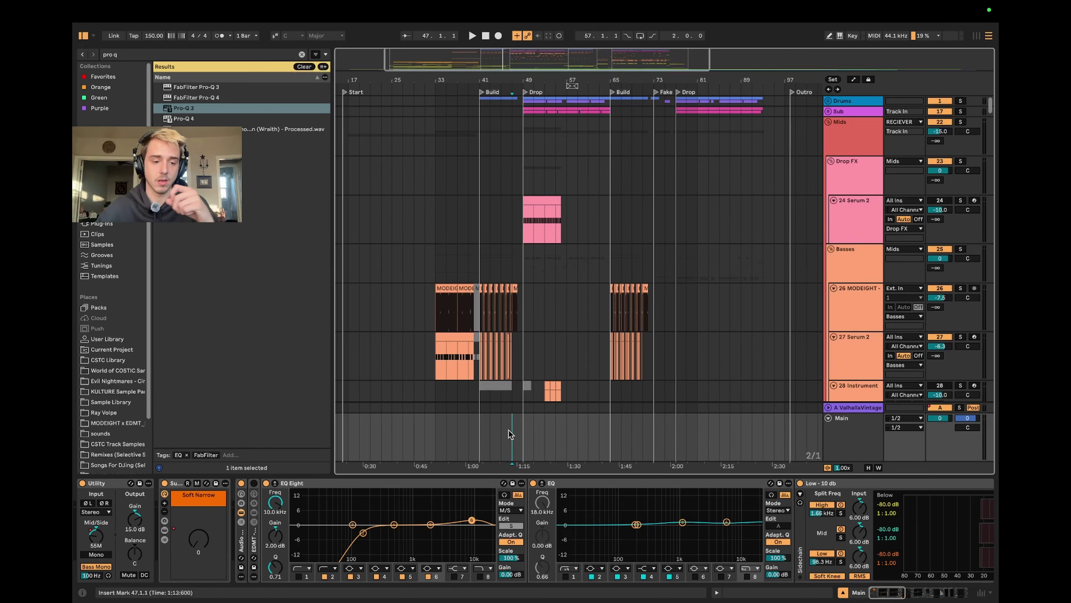
key(a)
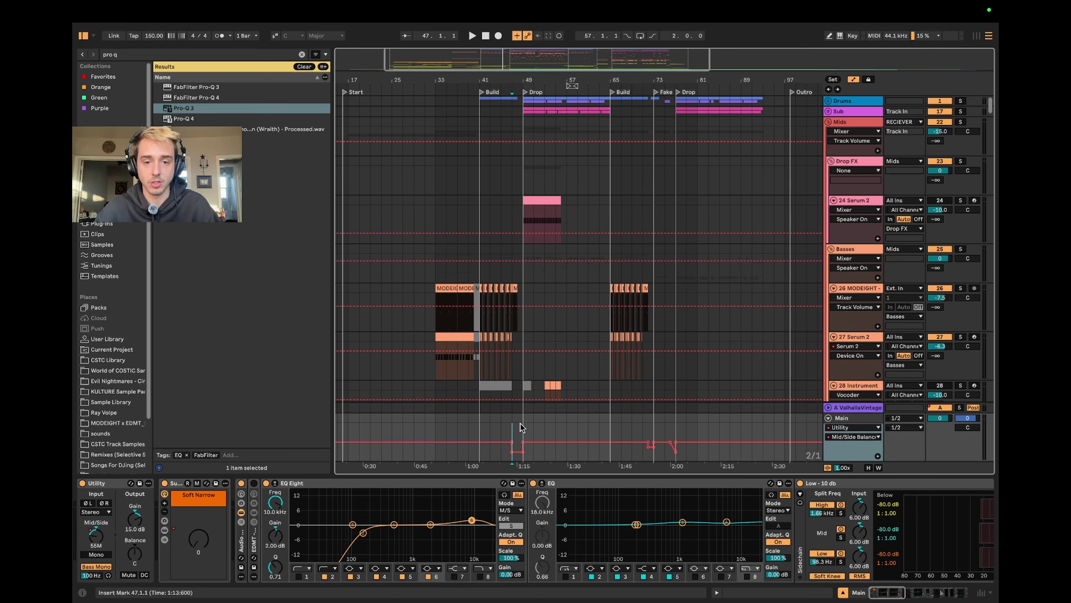
key(a)
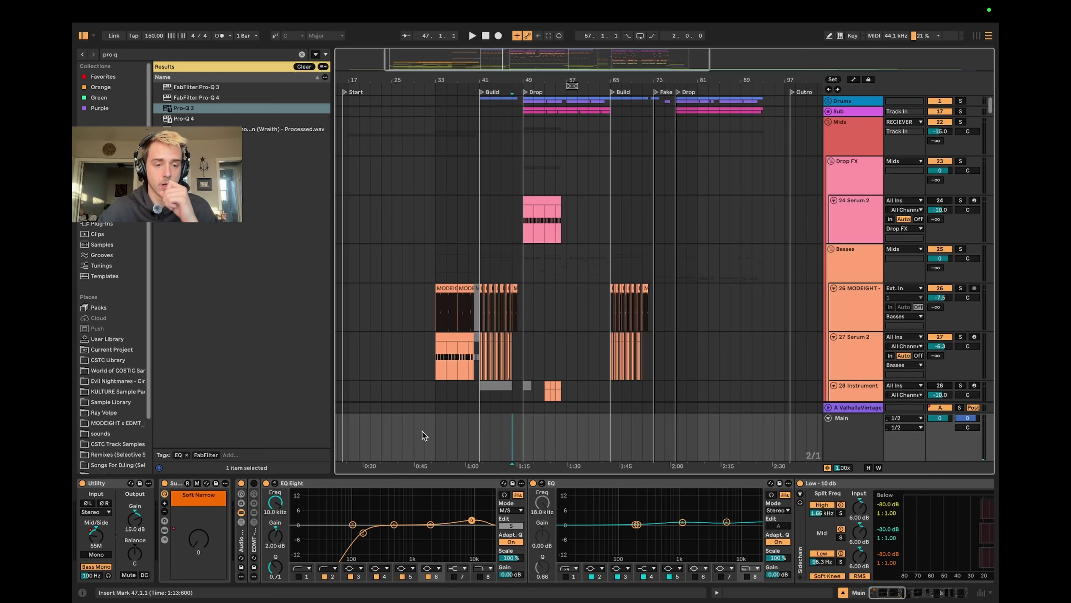
Step: Reveal the devices inside the Main track's rack that holds the Soft Narrow macro
click(163, 535)
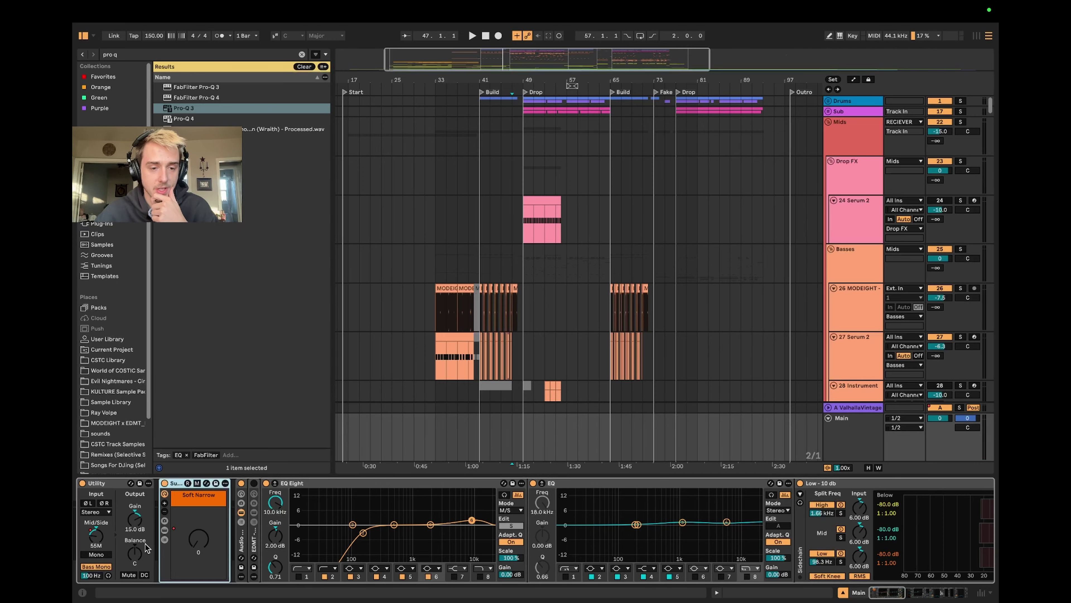
click(165, 530)
click(164, 530)
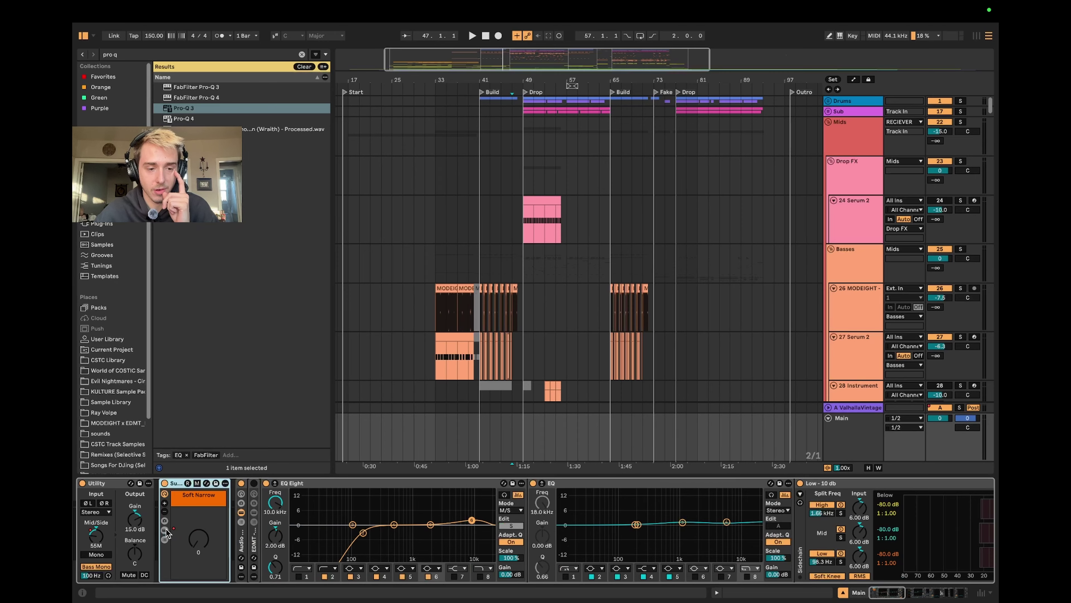
click(165, 530)
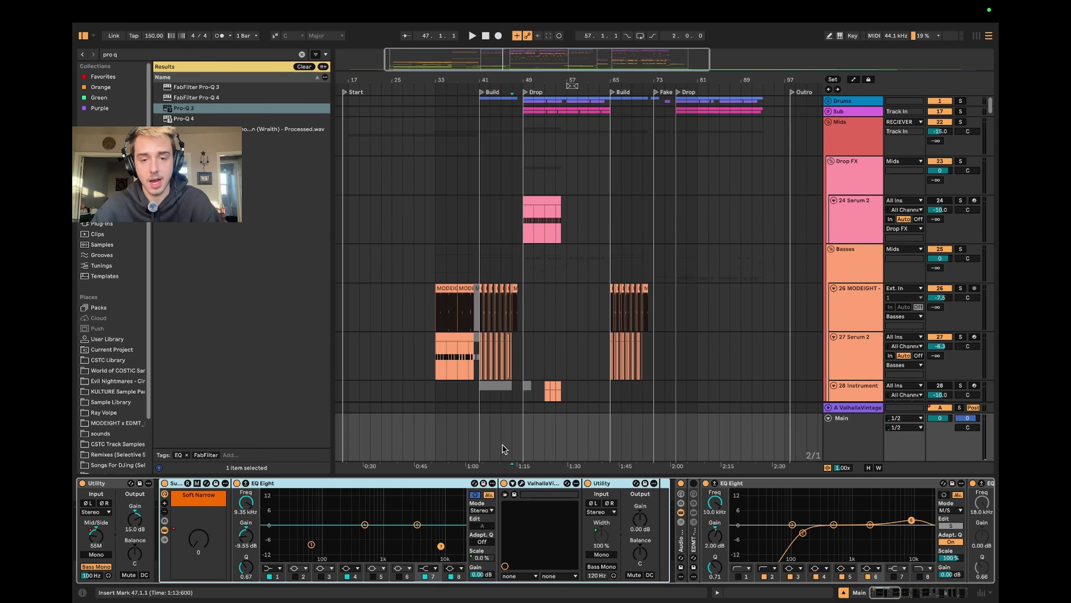
Step: Display the Soft Narrow macro's automation on the Main track and place the insert marker at bar 41, where the first Build starts
key(a)
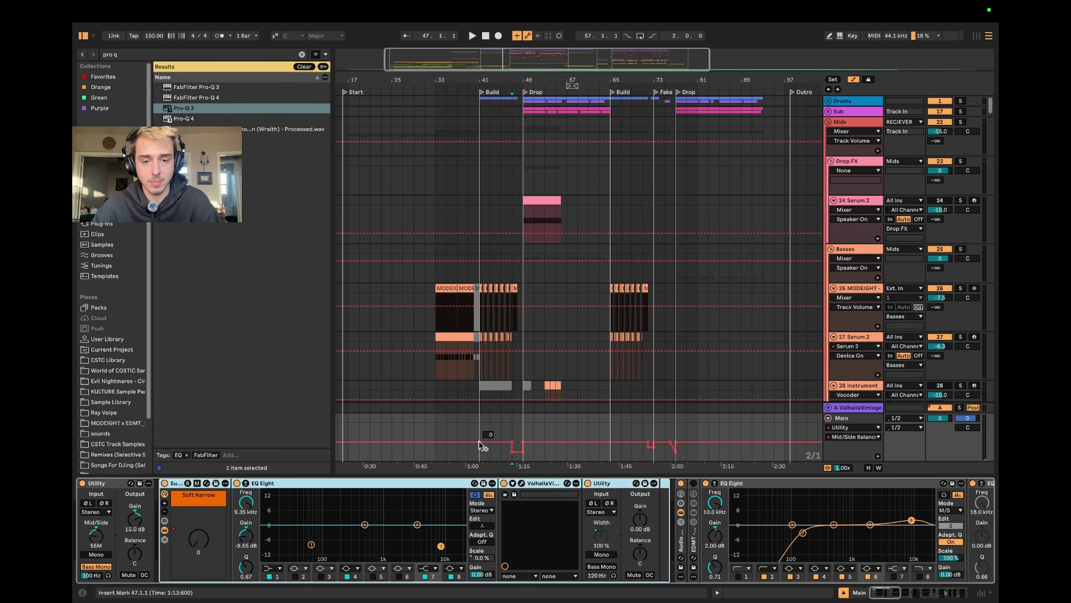
click(200, 525)
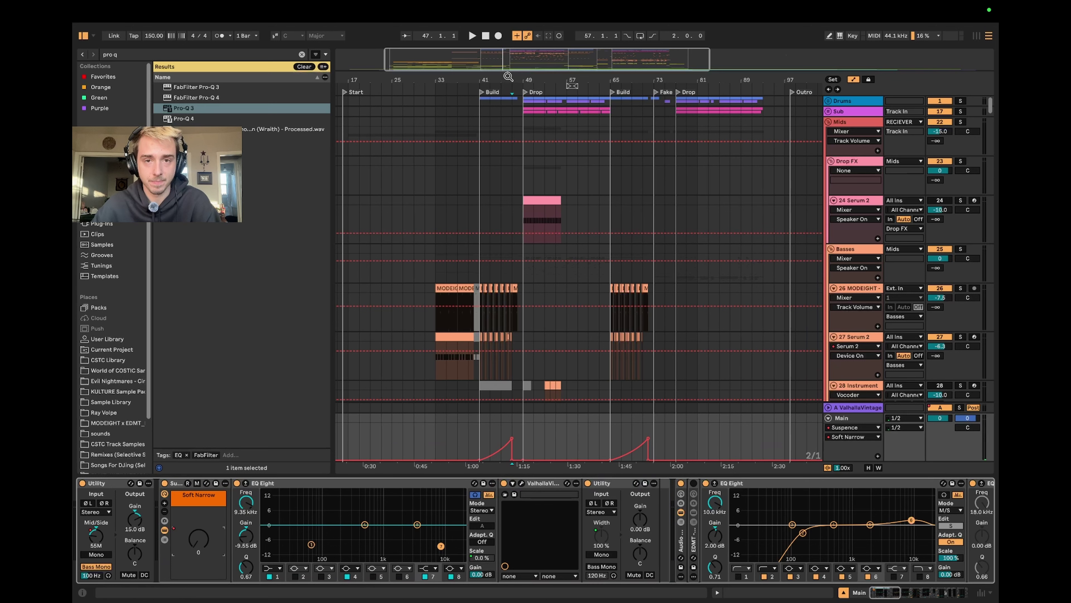
drag(508, 76, 498, 126)
click(395, 468)
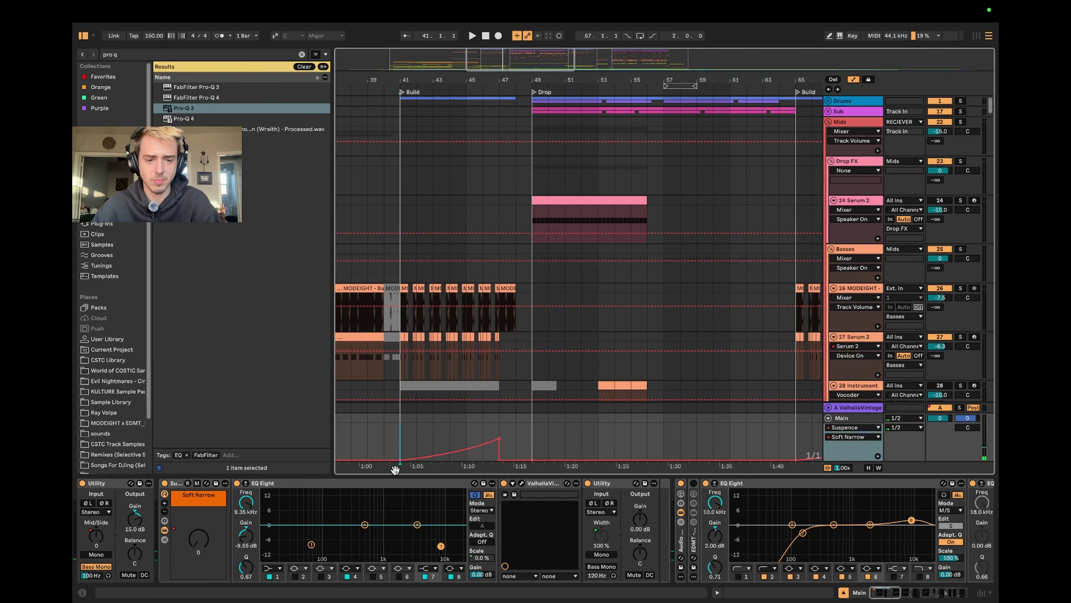
Step: Raise the Soft Narrow macro to 127 and open the ValhallaVintageVerb window of its rack
drag(199, 539, 198, 485)
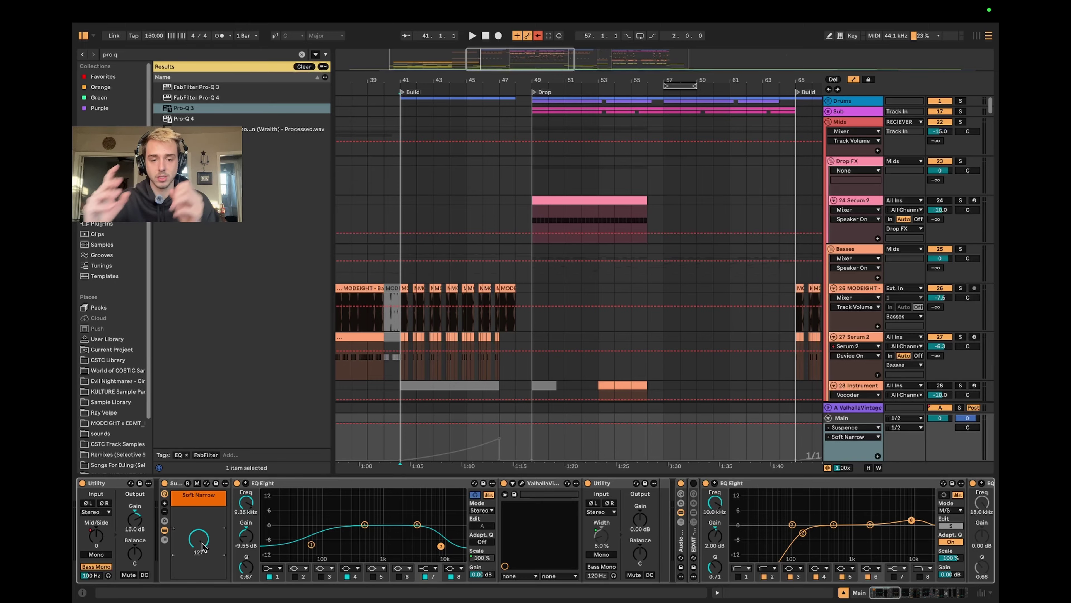
click(601, 537)
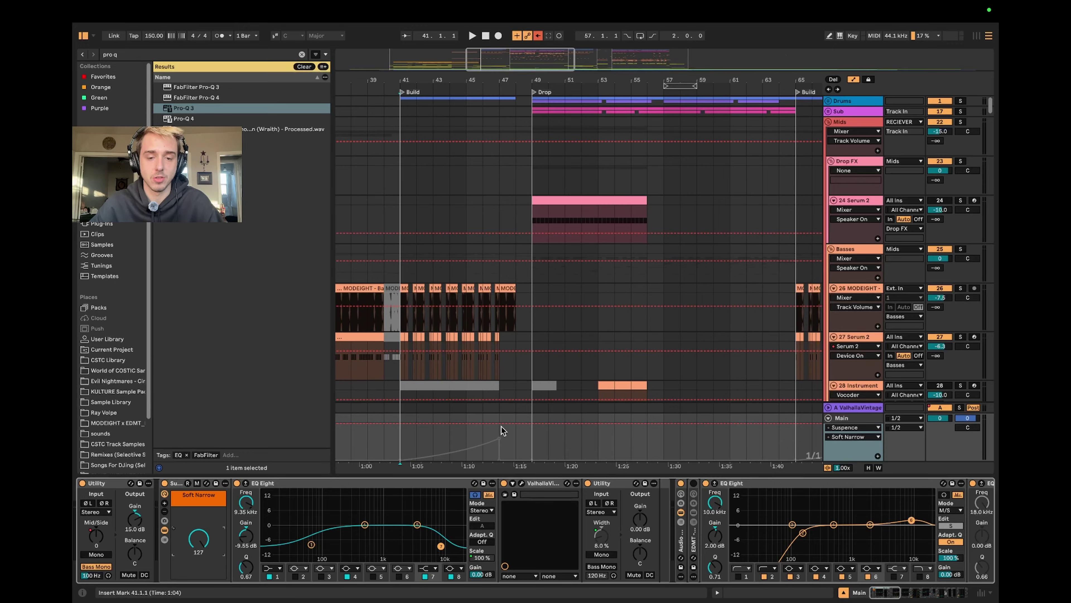
key(super+alt+p)
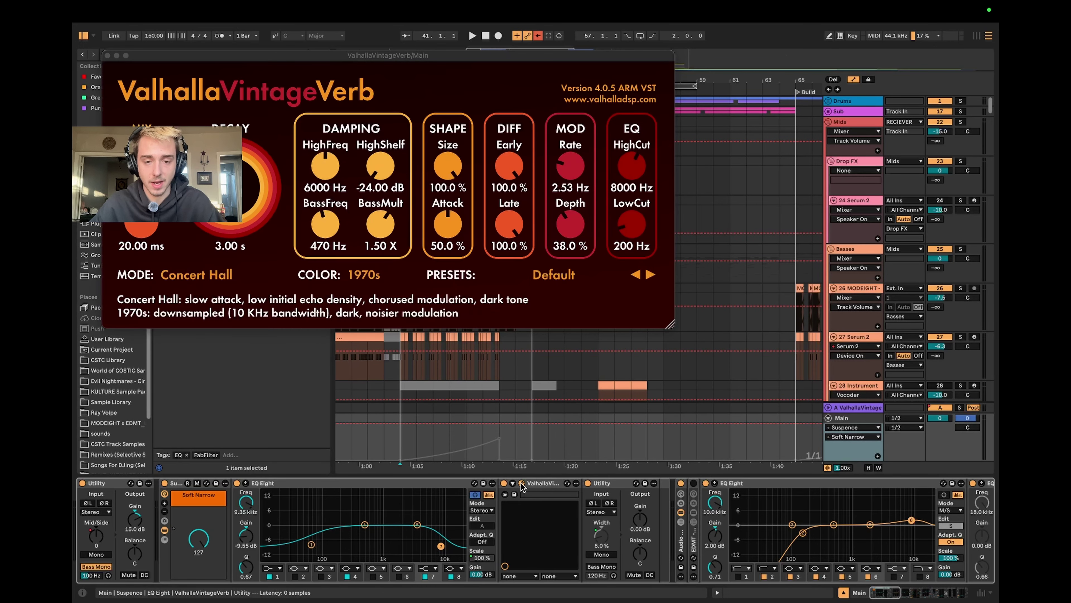
Step: Turn the Soft Narrow macro down to 0, close the ValhallaVintageVerb window and re-enable the overridden automation
drag(217, 522, 217, 582)
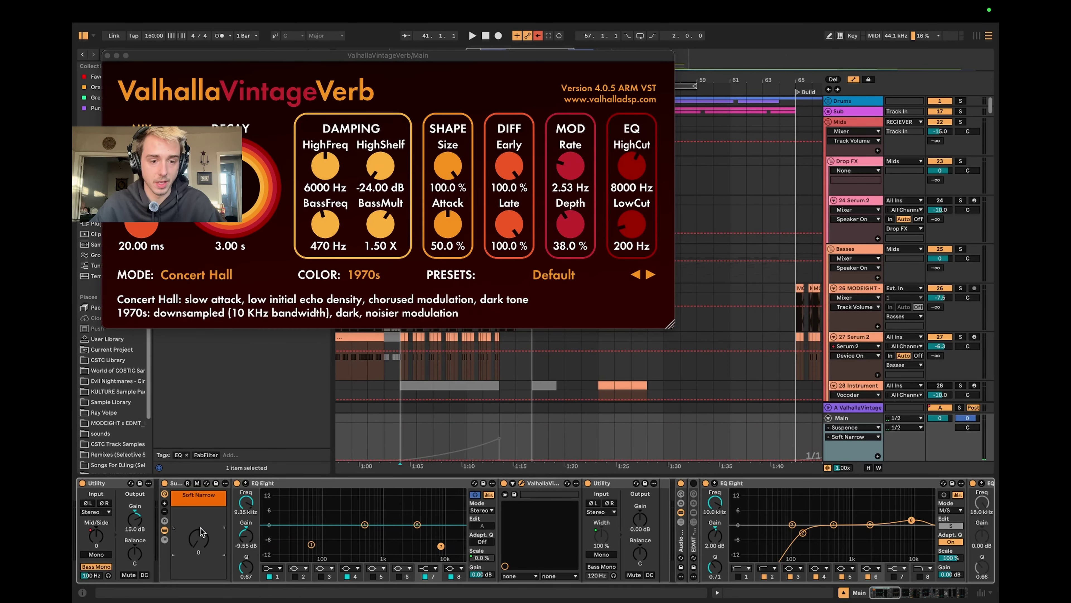
drag(201, 532, 206, 582)
click(522, 486)
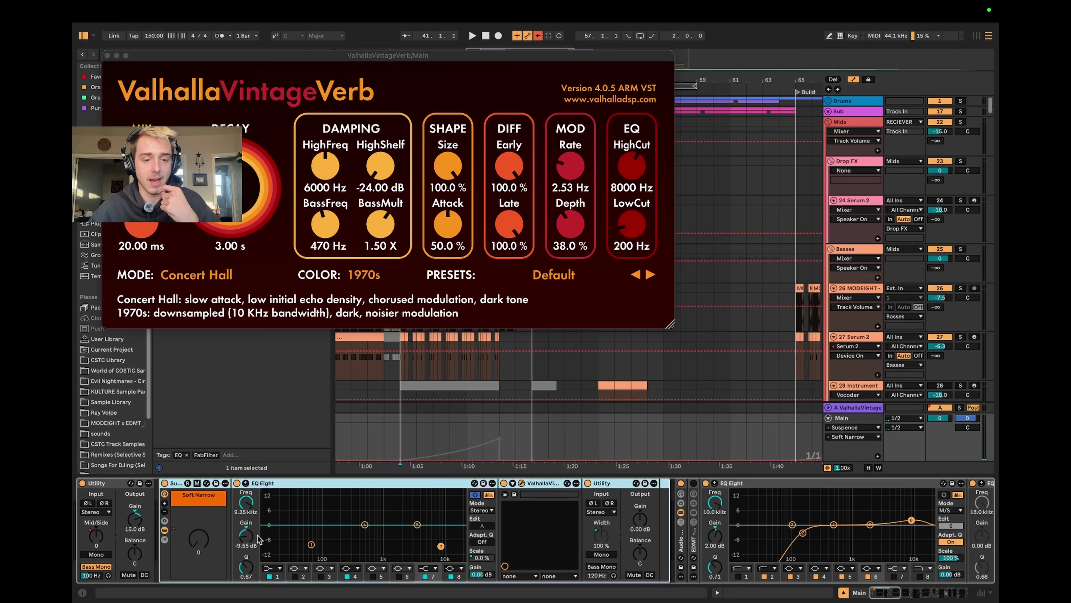
click(107, 56)
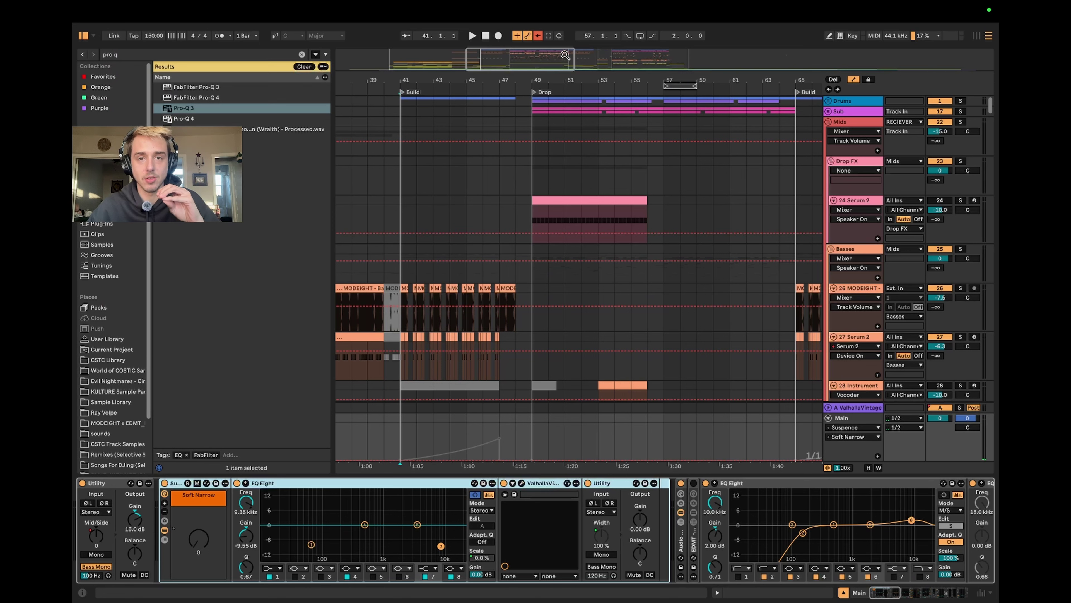
click(538, 36)
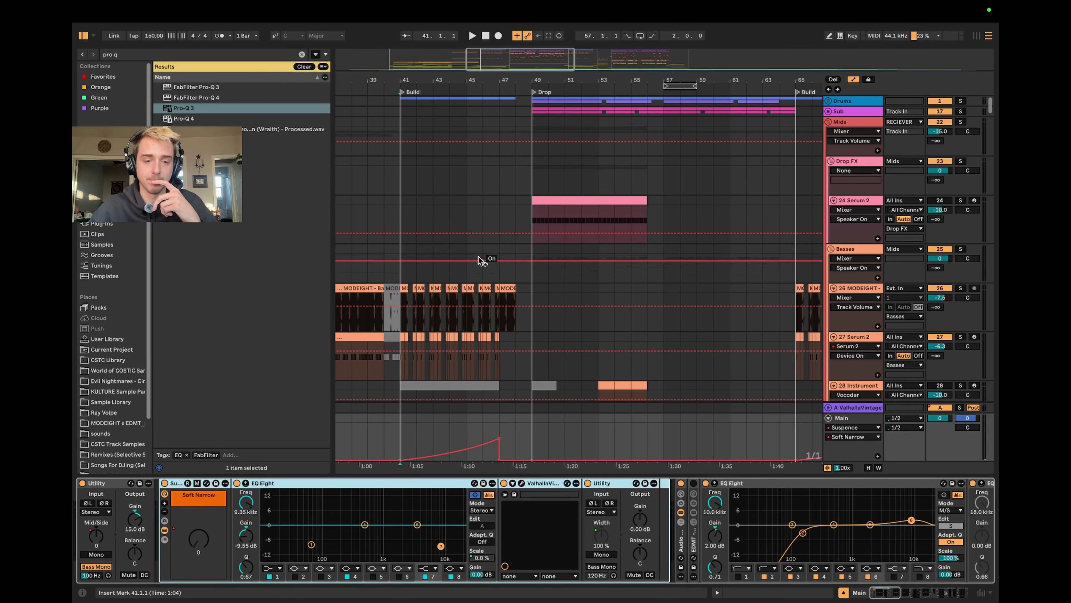
Step: Place the insert marker at bar 46 on the Soft Narrow automation ramp to check the macro there
scroll(465, 271, down, 3)
click(404, 444)
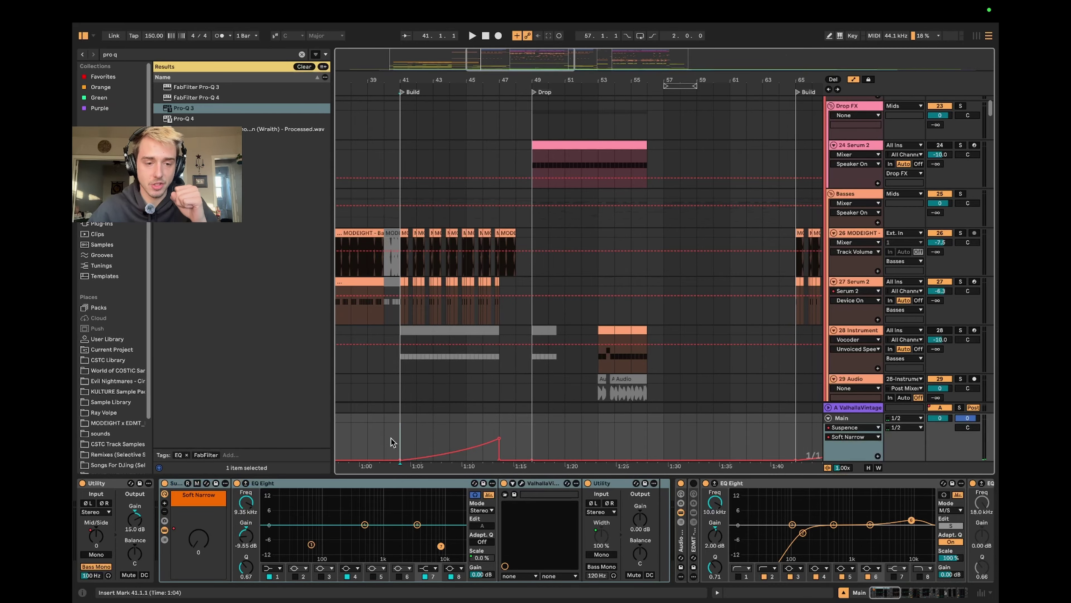
click(483, 432)
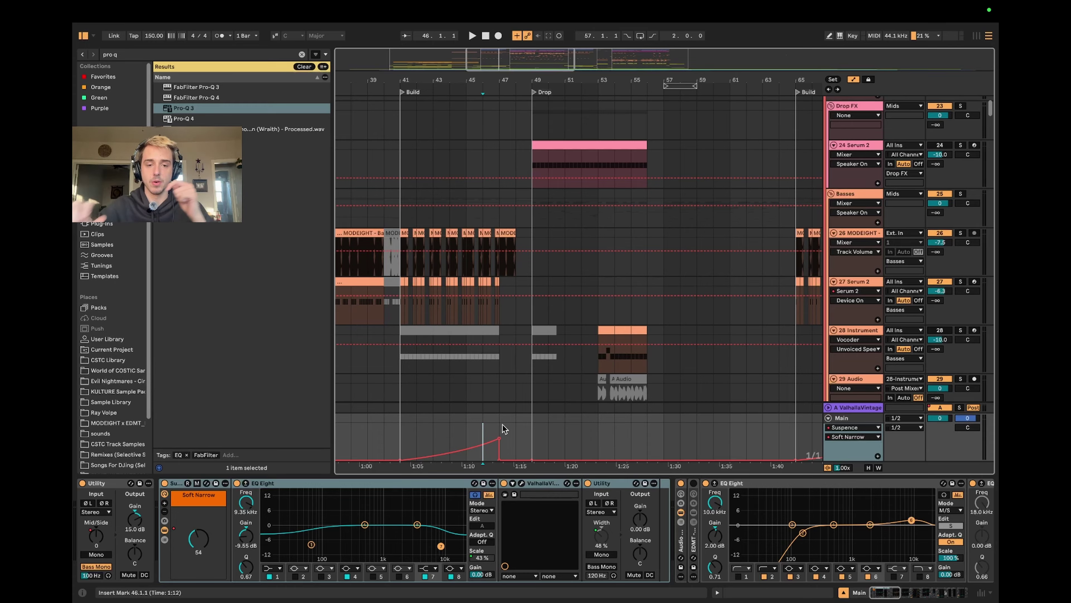
Step: Hide the devices inside the Soft Narrow rack and select the first EQ Eight after the folded racks
click(165, 530)
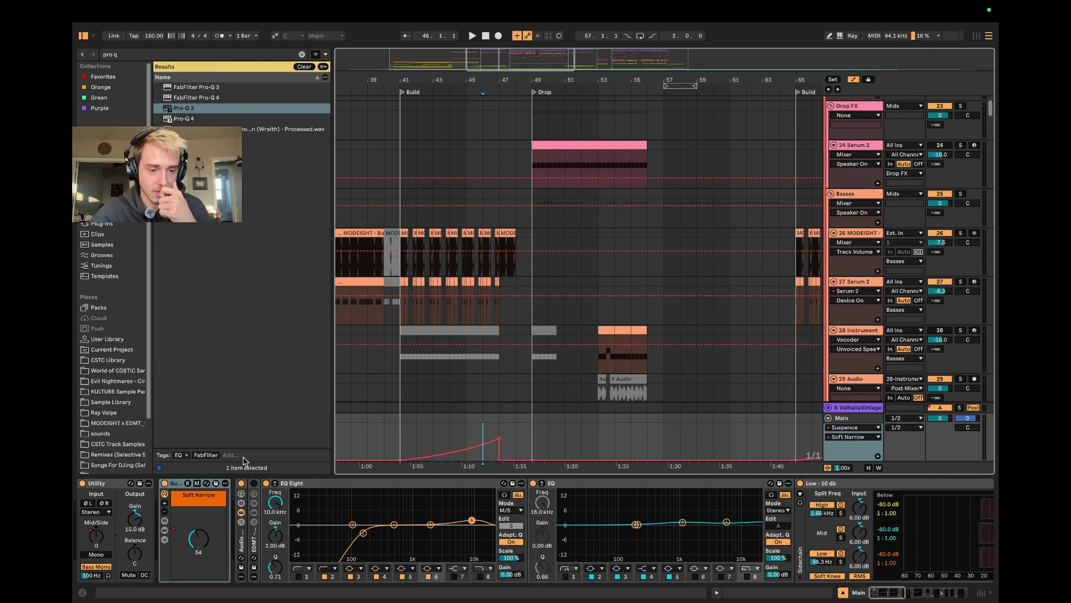
click(174, 490)
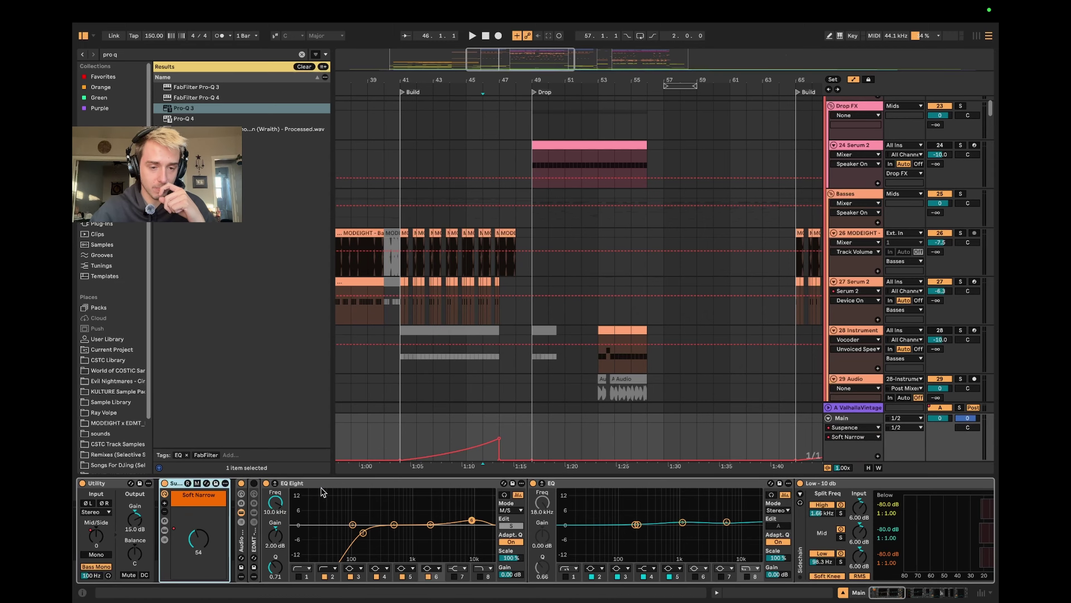
key(Right)
key(Right)
key(Right)
key(Right)
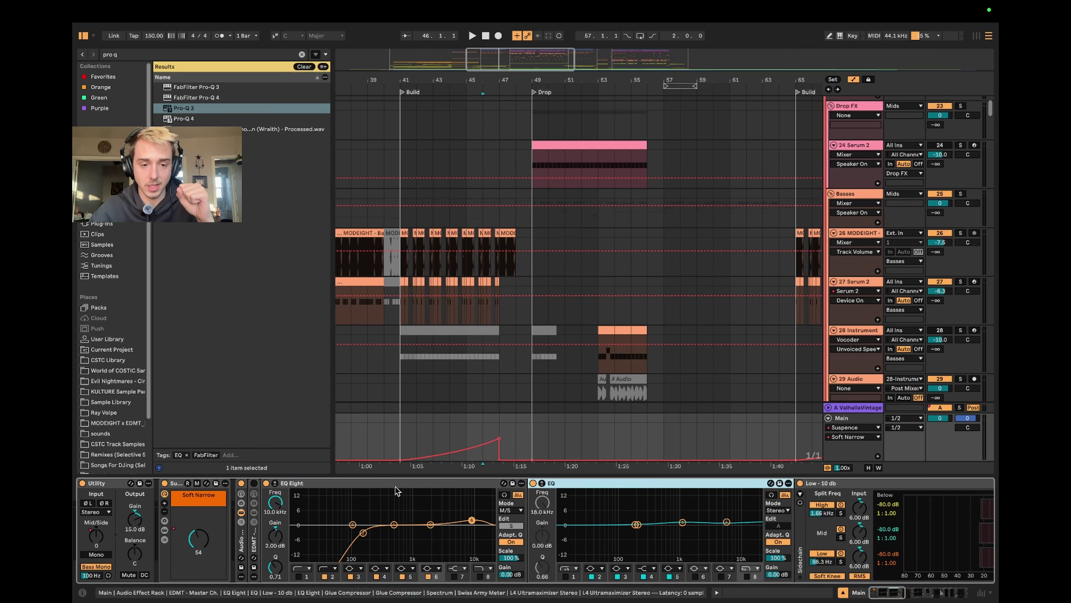
click(397, 489)
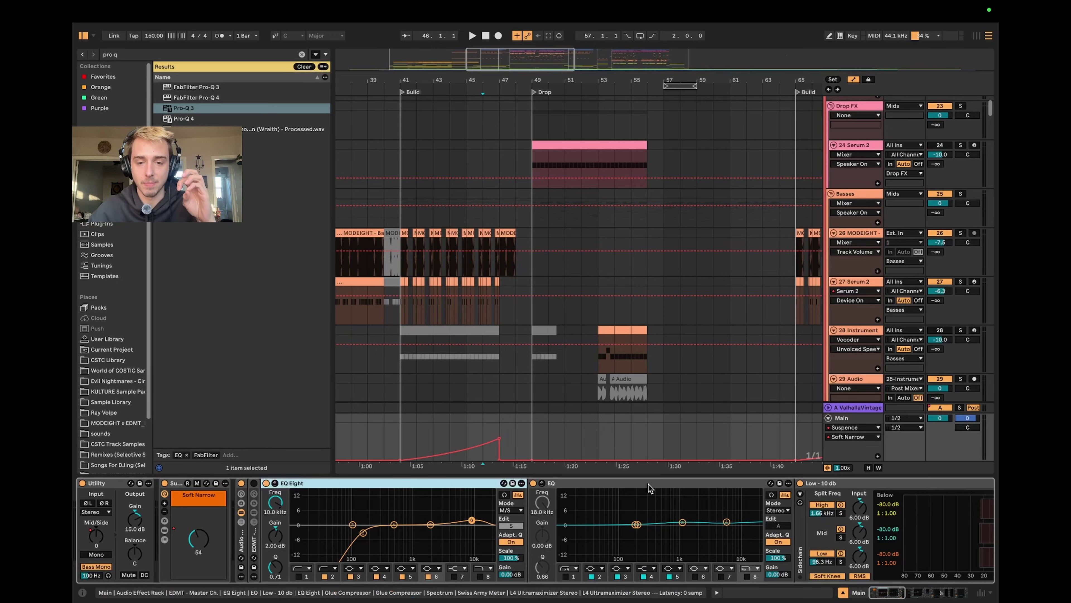
click(771, 540)
click(501, 537)
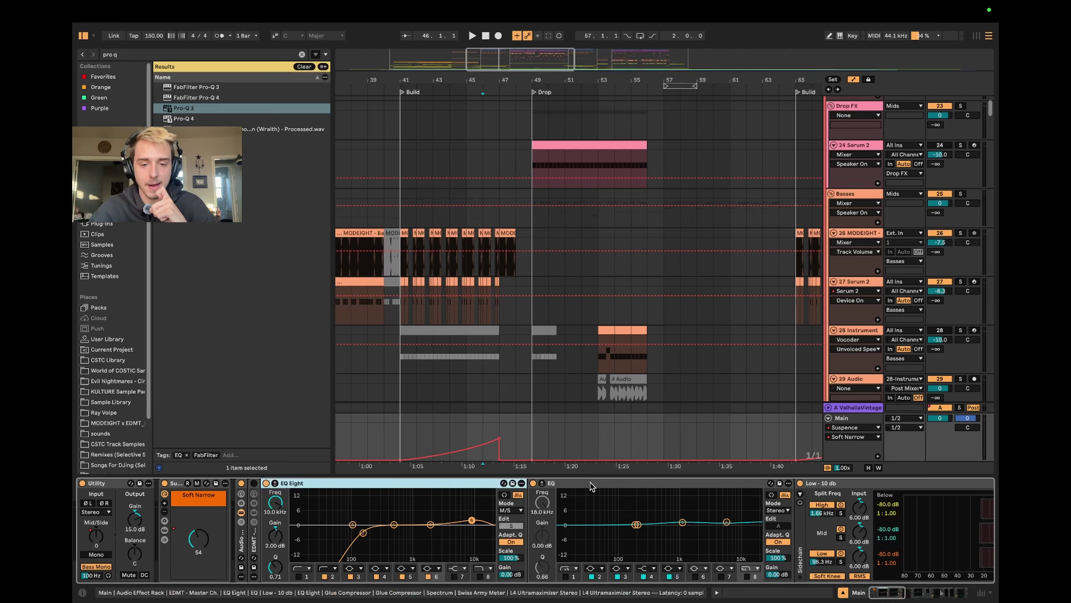
Step: Inspect the EQ device after the mid/side EQ Eight in its expanded display, then collapse it again
click(597, 500)
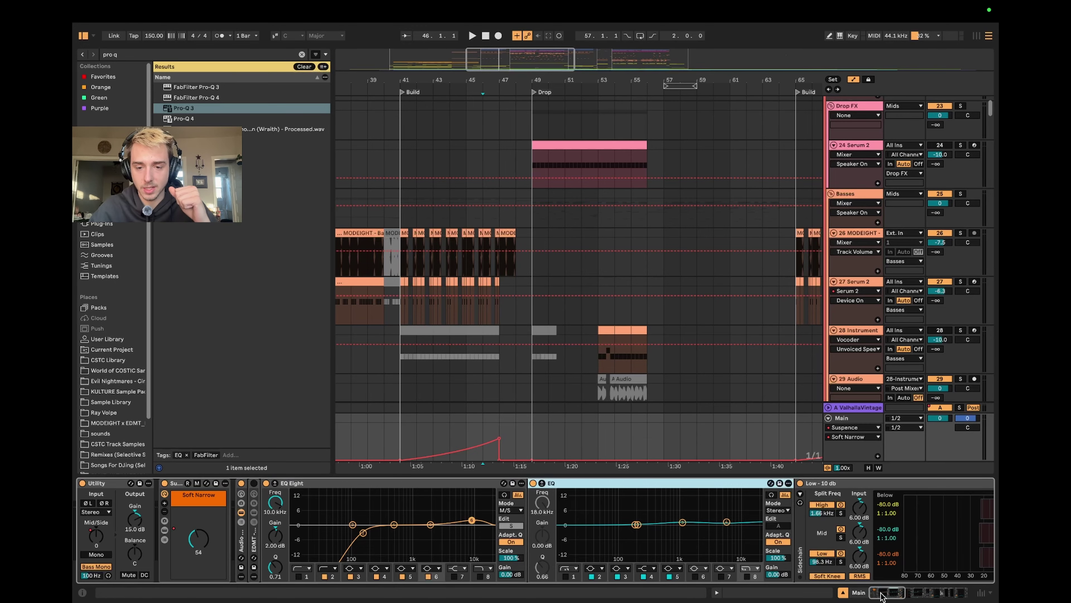
drag(880, 592, 886, 595)
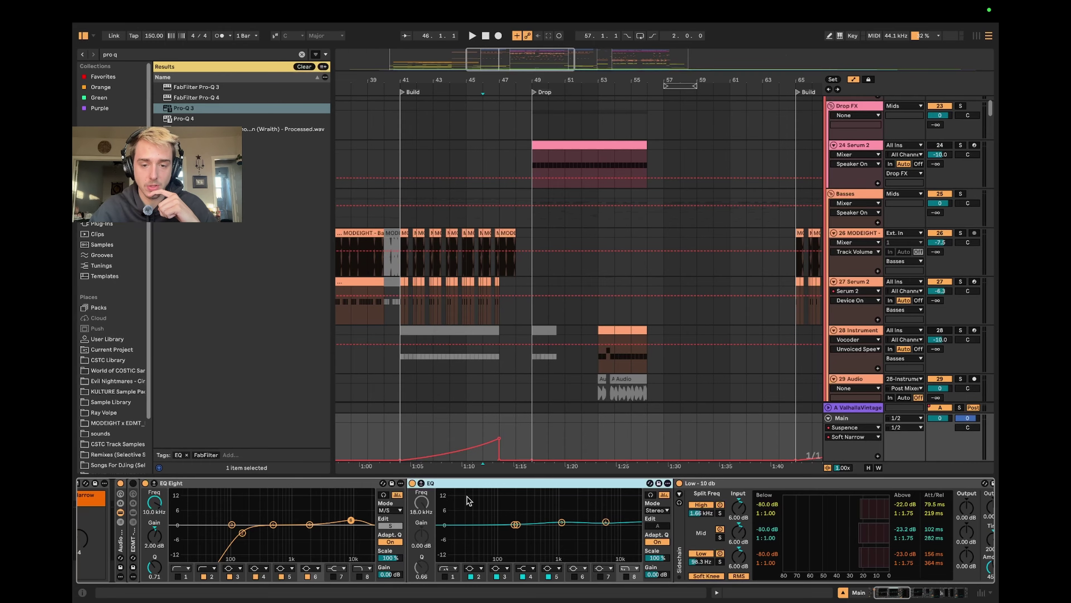
click(421, 483)
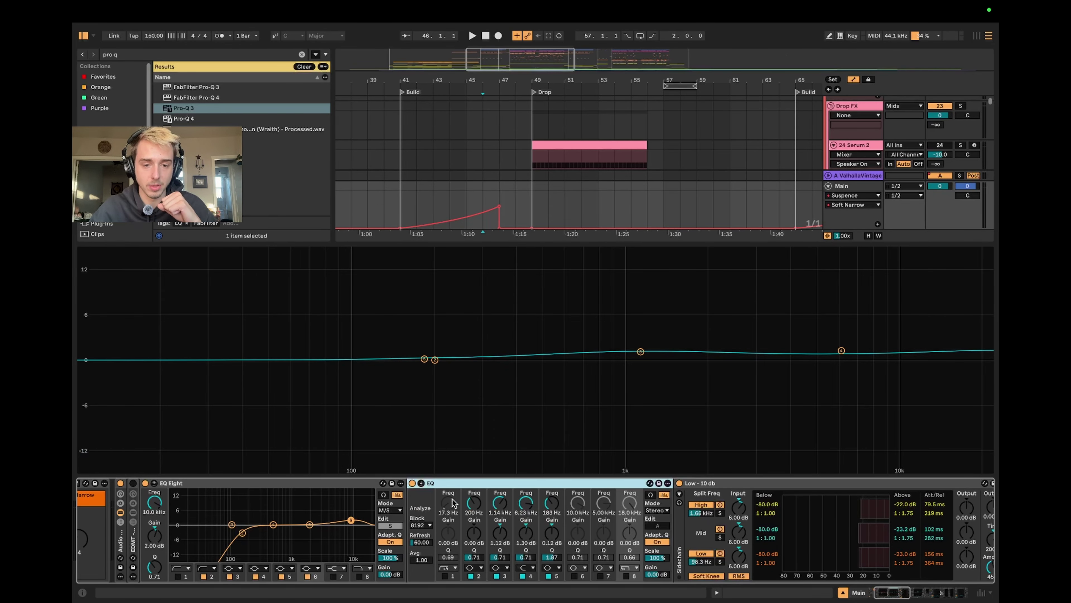
click(421, 483)
click(902, 593)
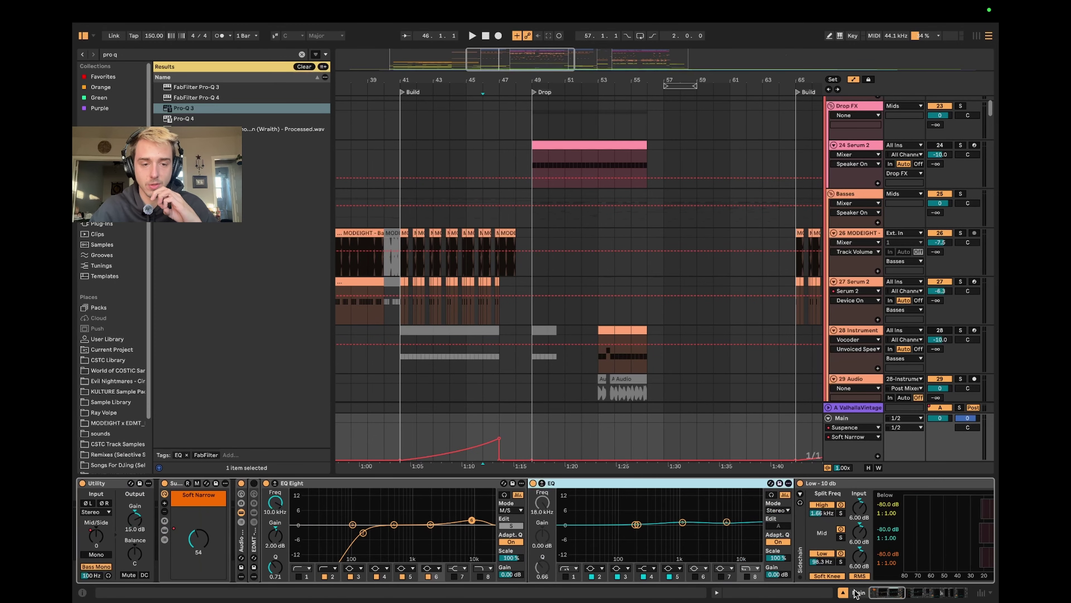
Step: Unfold and refold the EDMT rack to view its devices, and compare the EQ Eight with the neighbouring EQ
click(256, 540)
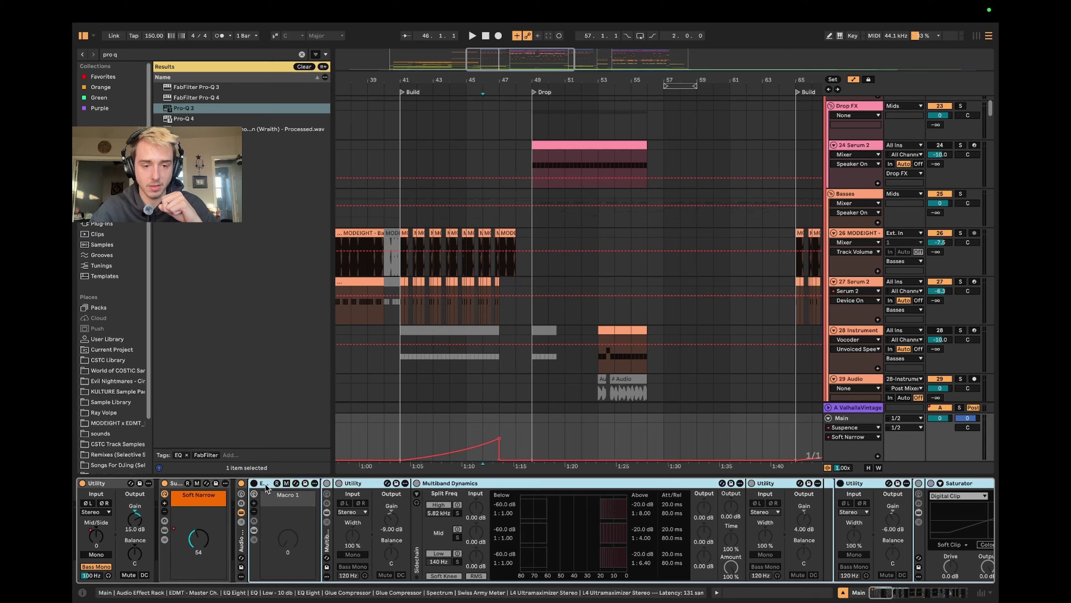
click(256, 541)
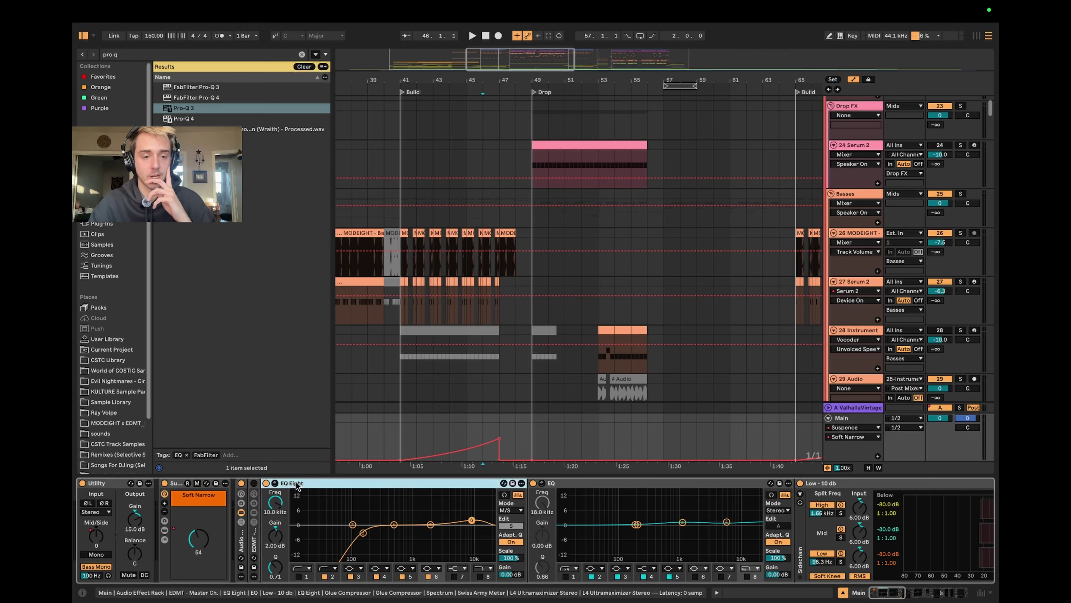
click(626, 484)
click(444, 485)
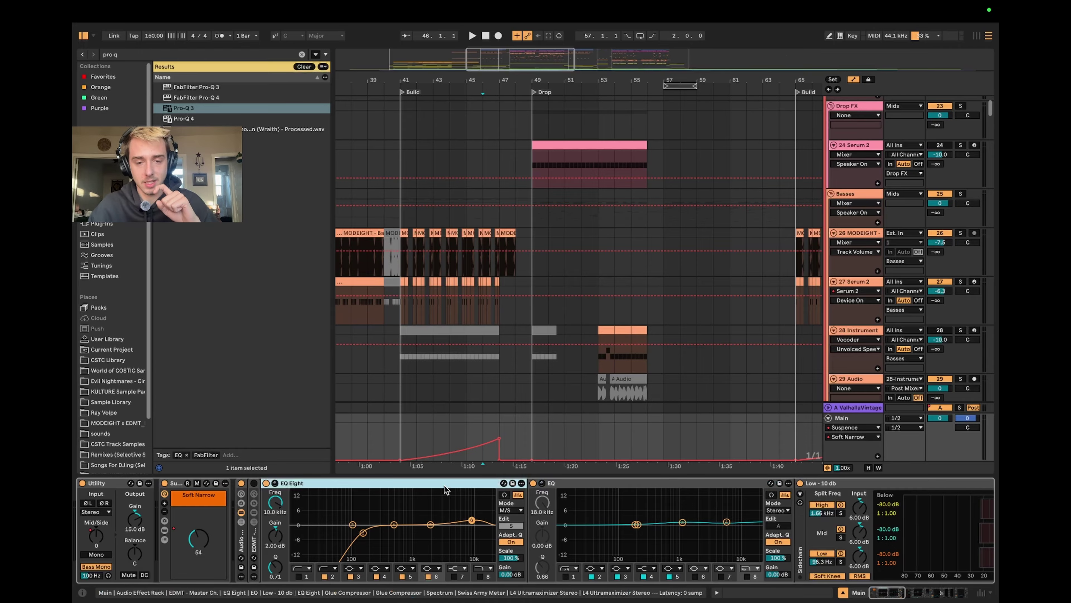
click(621, 482)
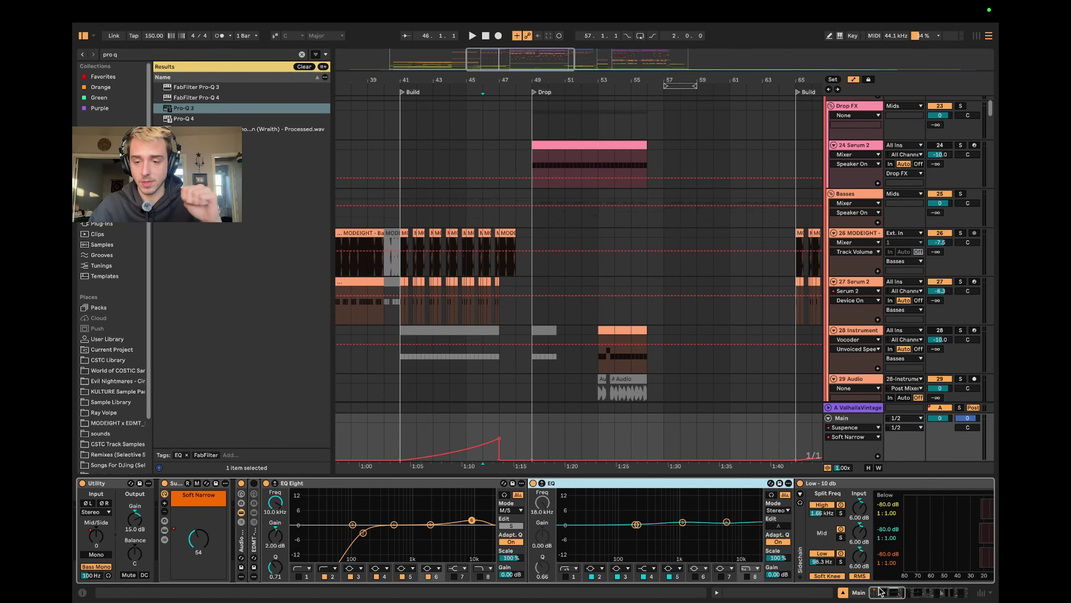
Step: Examine the Low - 10 db multiband device on the Main track and display its Device On automation
drag(879, 591, 892, 592)
click(582, 484)
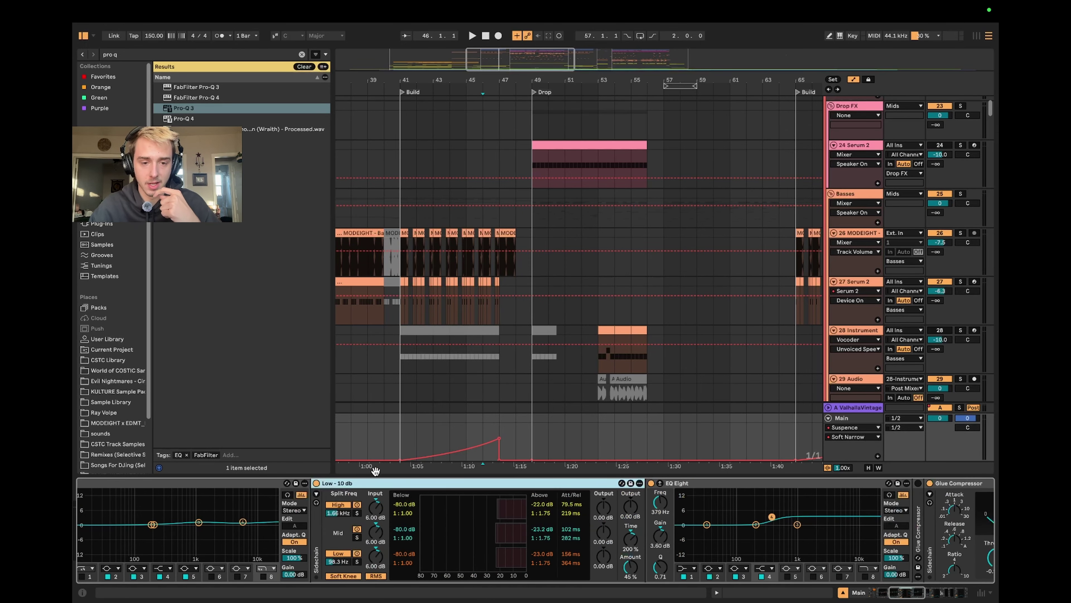
right_click(340, 486)
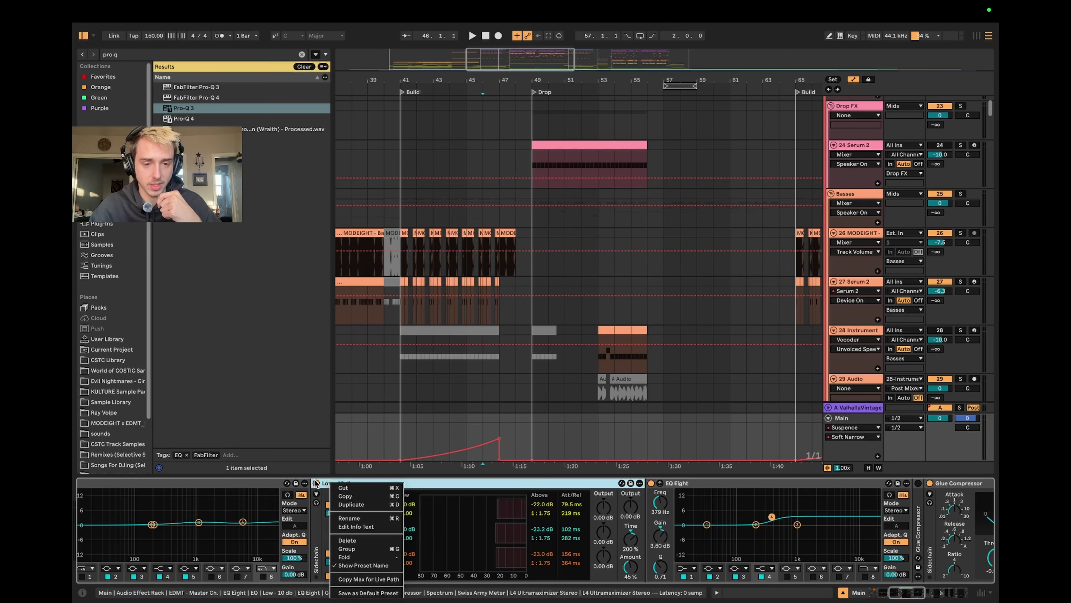
click(209, 229)
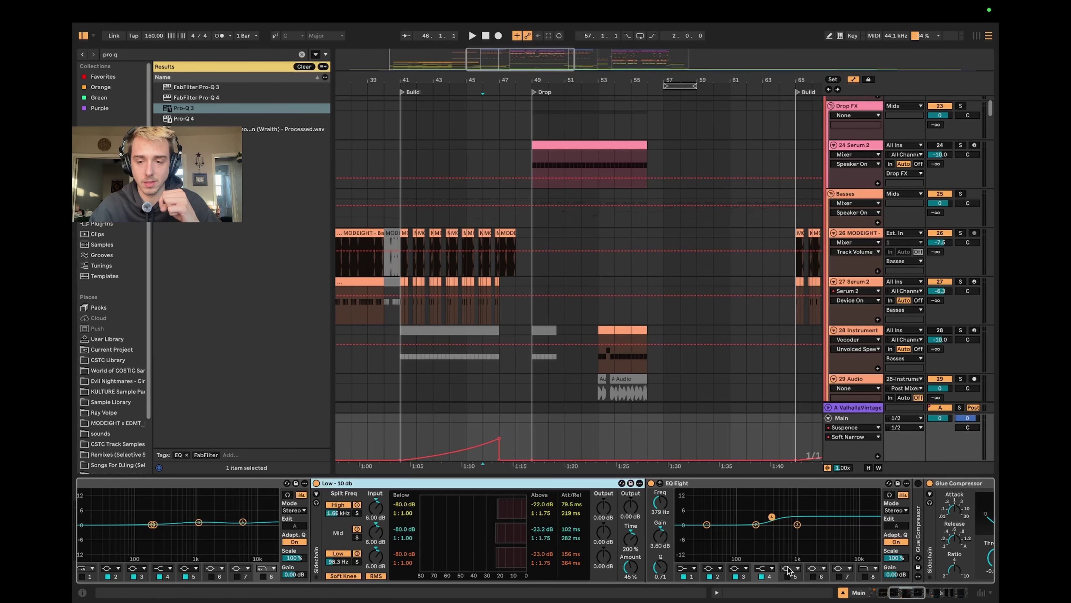
drag(912, 593, 903, 592)
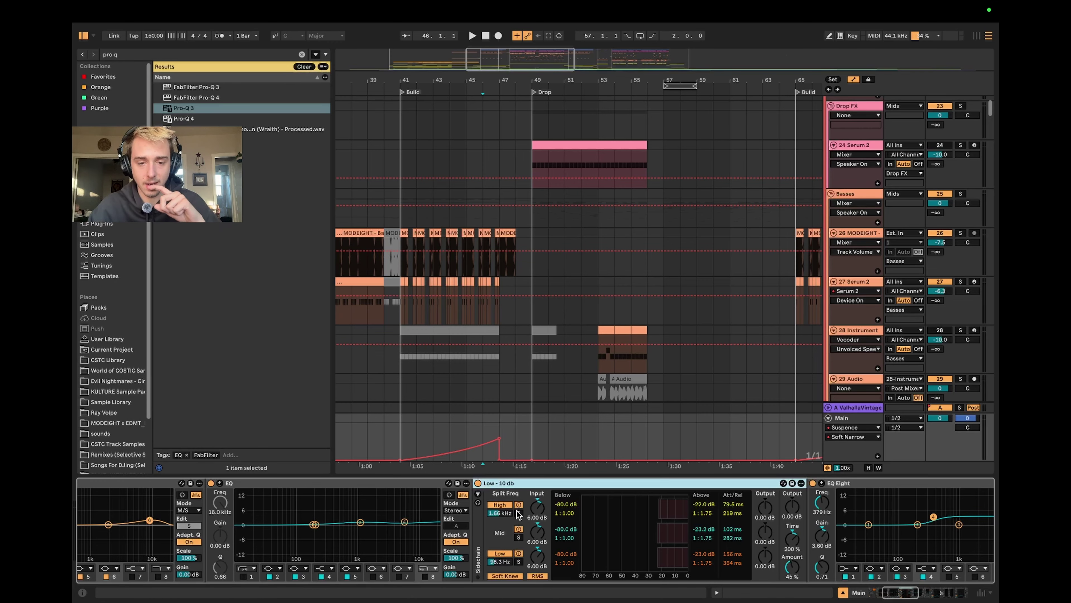
click(478, 486)
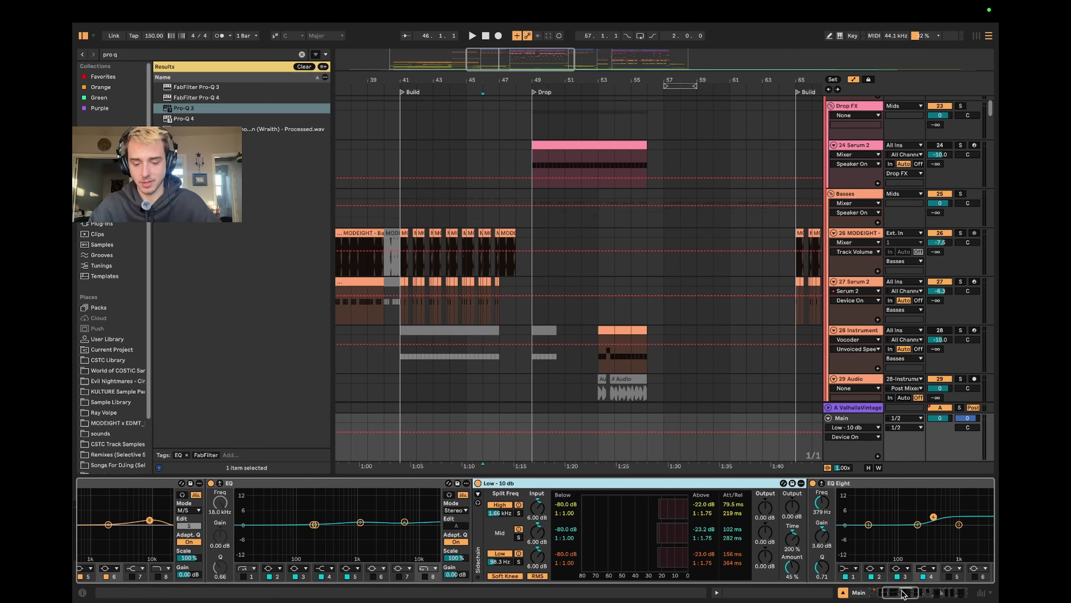
Step: Place the insert marker at bar 33 and switch off the EQ Eight that follows the Low - 10 db device
drag(899, 596, 900, 593)
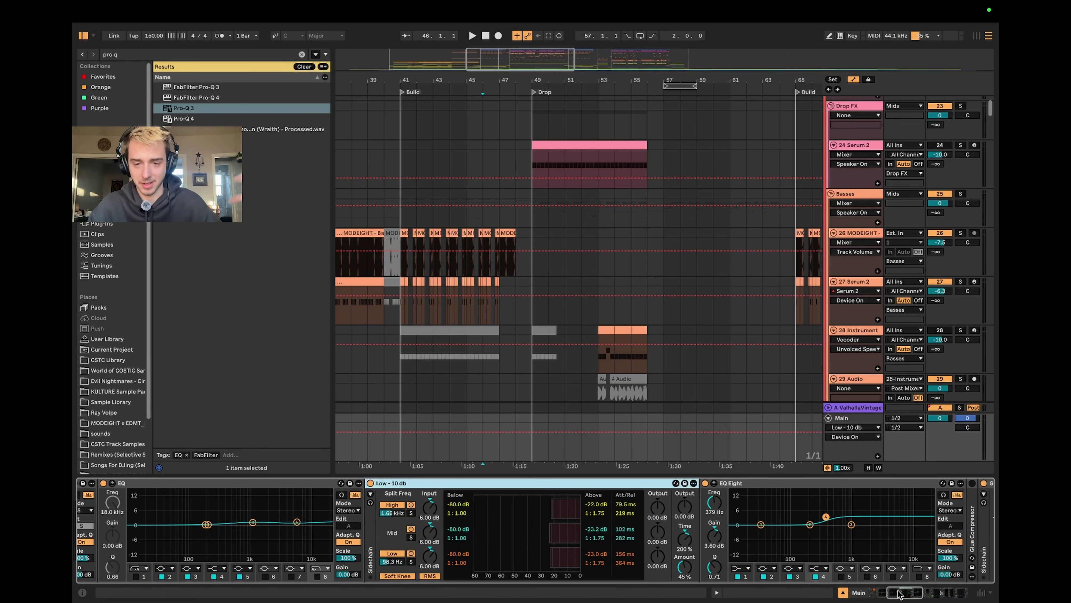
scroll(388, 488, right, 6)
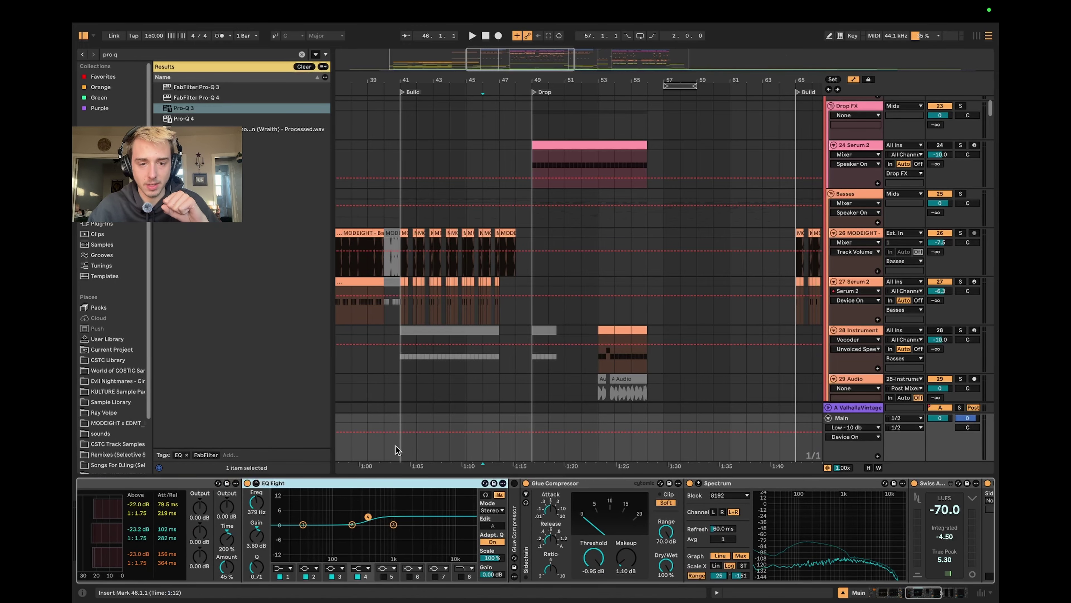
click(991, 404)
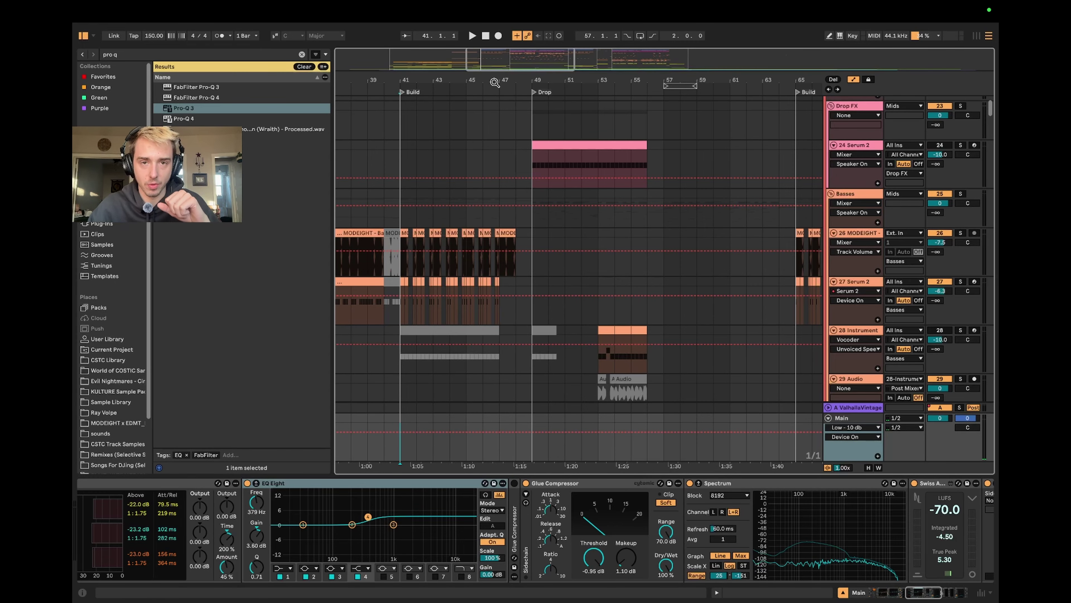
drag(495, 81, 575, 81)
click(355, 439)
scroll(413, 402, down, 3)
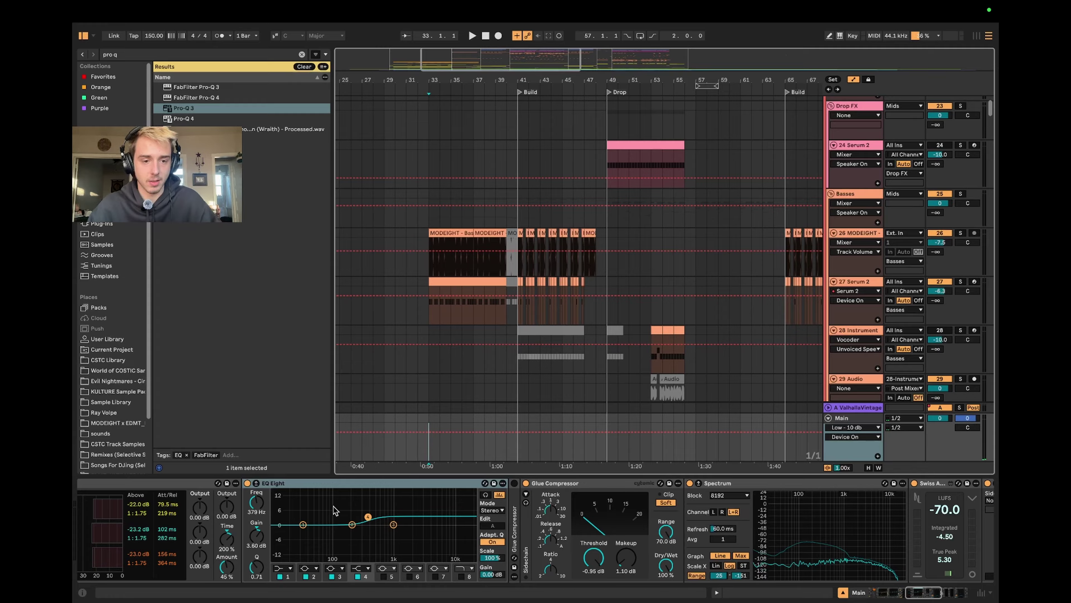
click(248, 483)
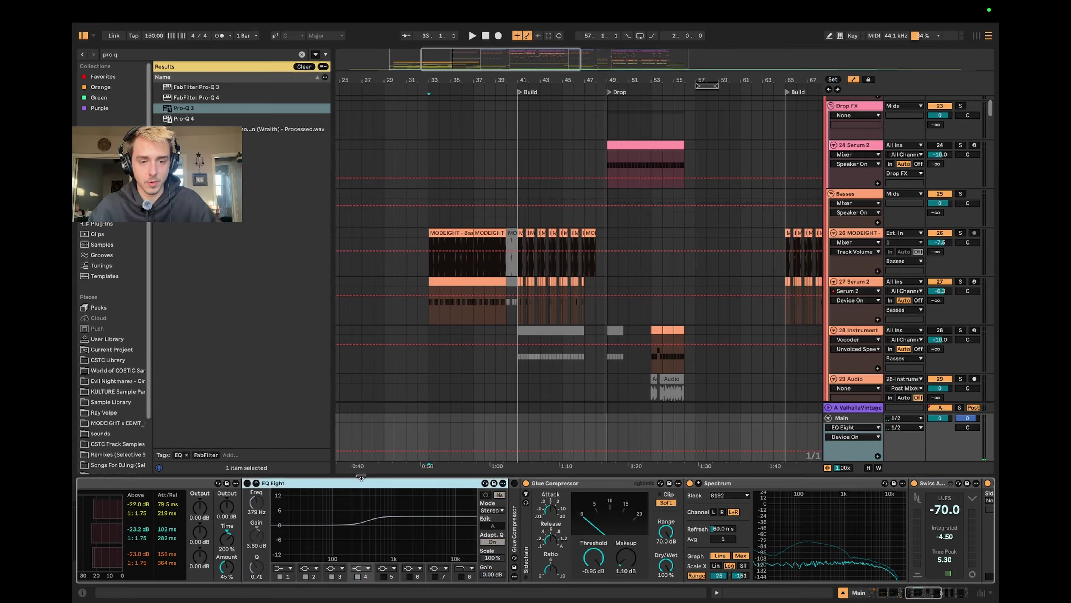
Step: Play the song from bar 33 and toggle the EQ Eight before the Glue Compressor on and off to compare the sound
click(426, 437)
key(space)
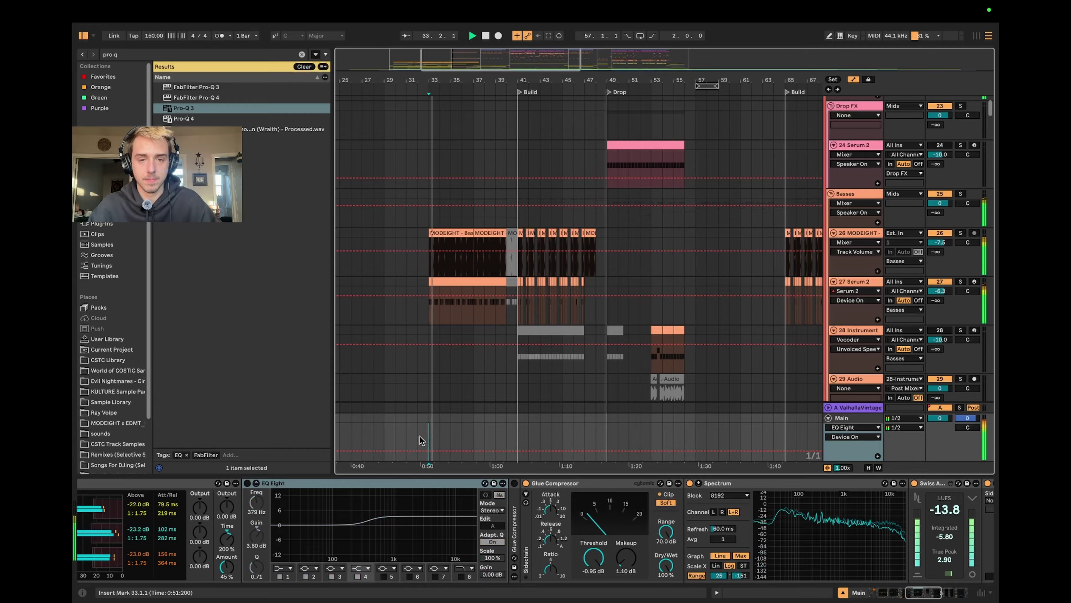
click(247, 484)
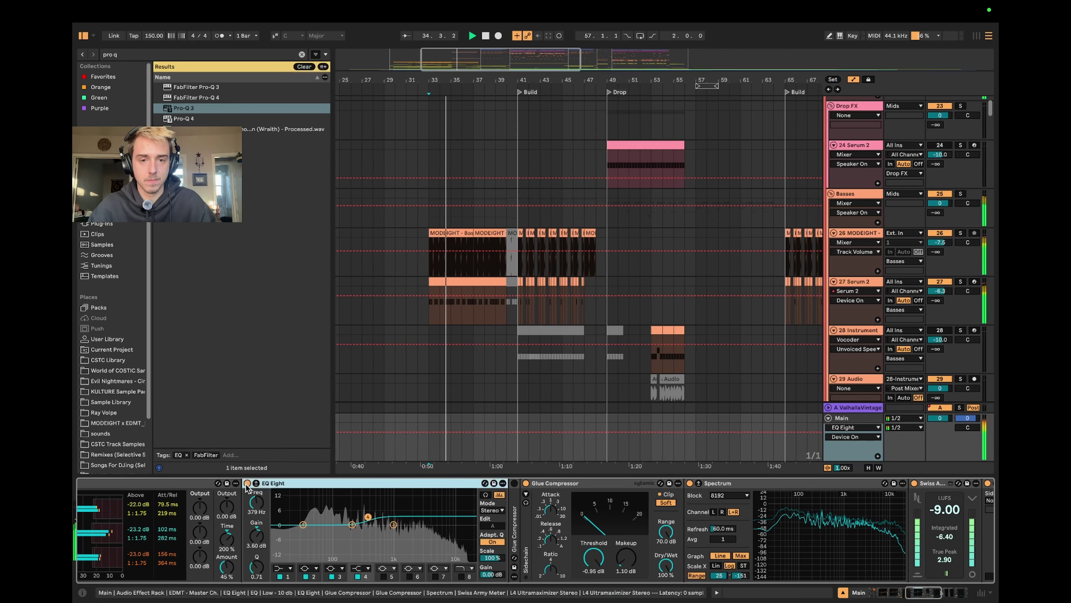
click(247, 484)
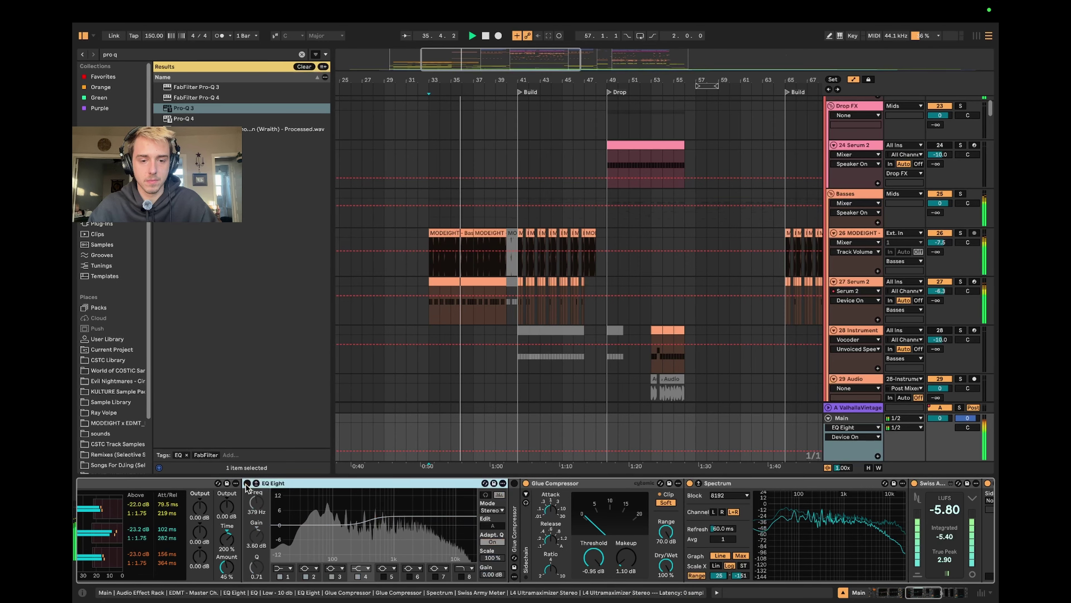
click(247, 484)
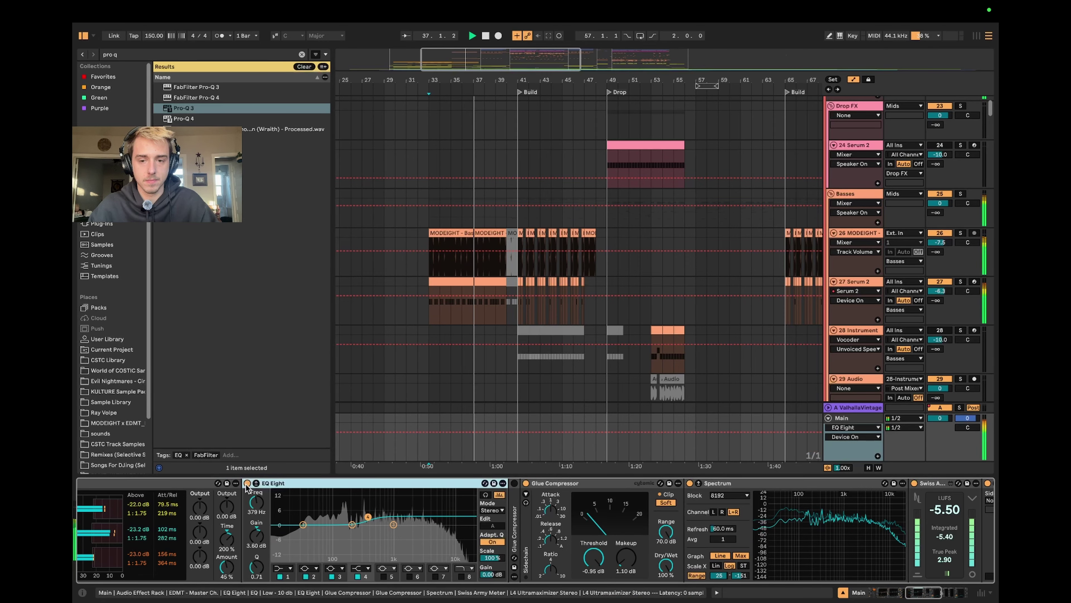
click(247, 484)
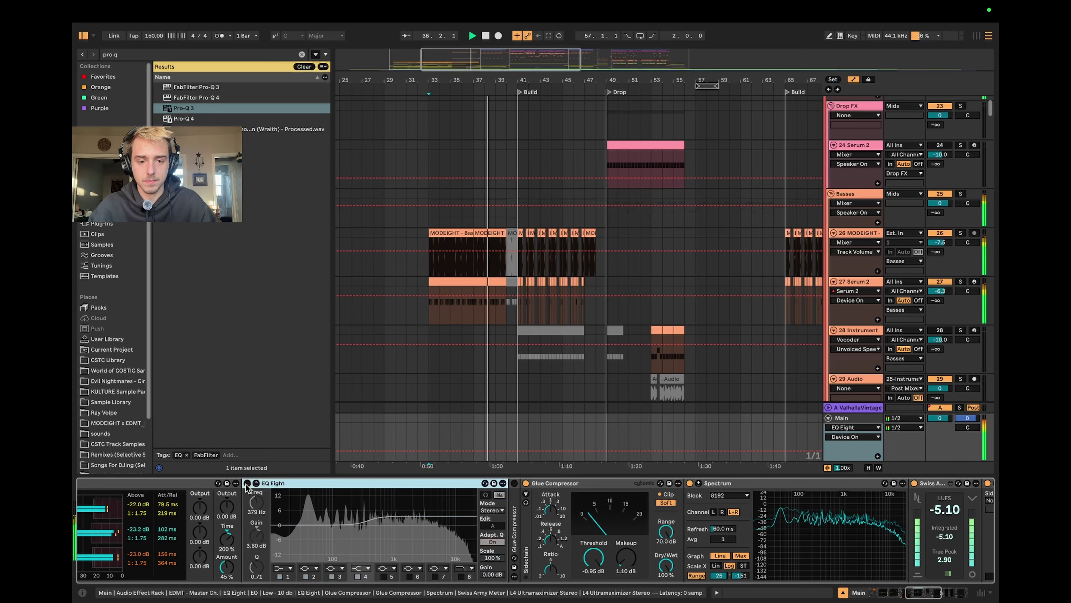
Step: Stop playback, fold reference track 151 and unfold track 153 containing the Gunshots (Original Mix) reference
scroll(530, 284, down, 5)
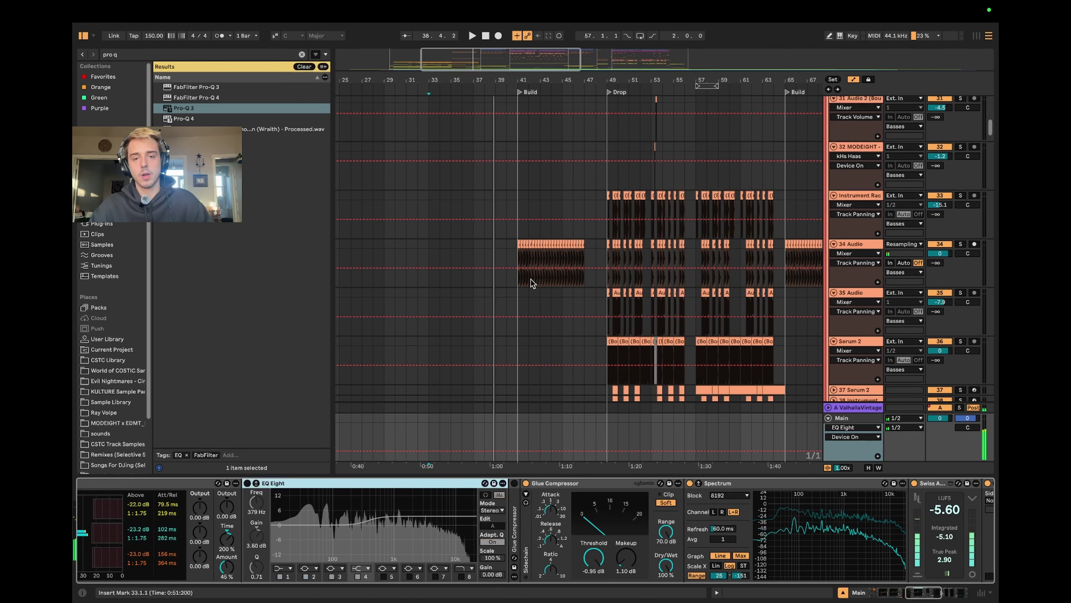
scroll(531, 287, up, 4)
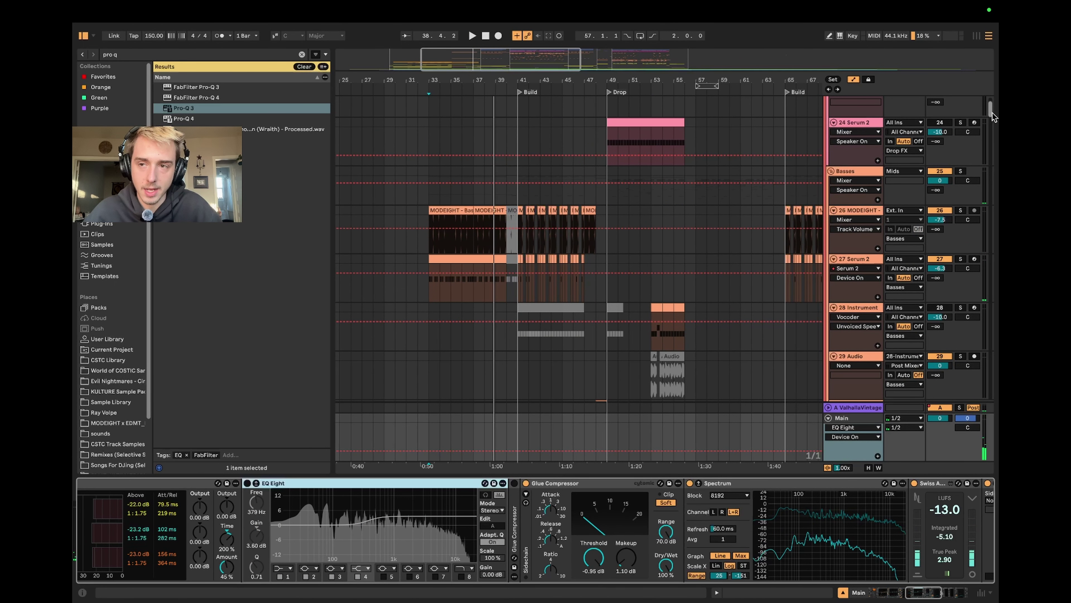
drag(481, 72, 483, 75)
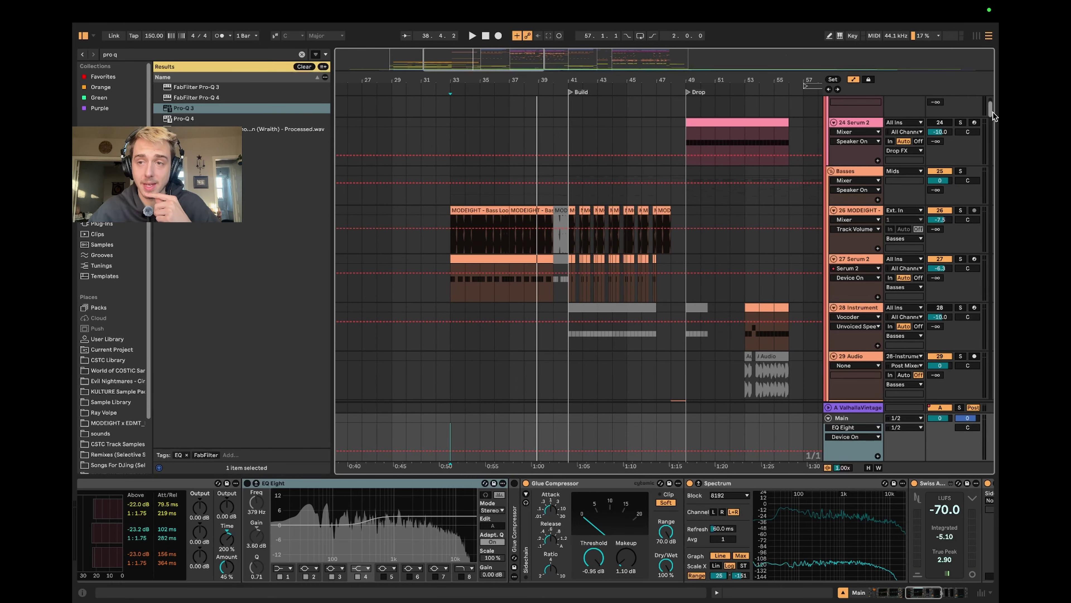
drag(990, 115, 992, 406)
click(844, 214)
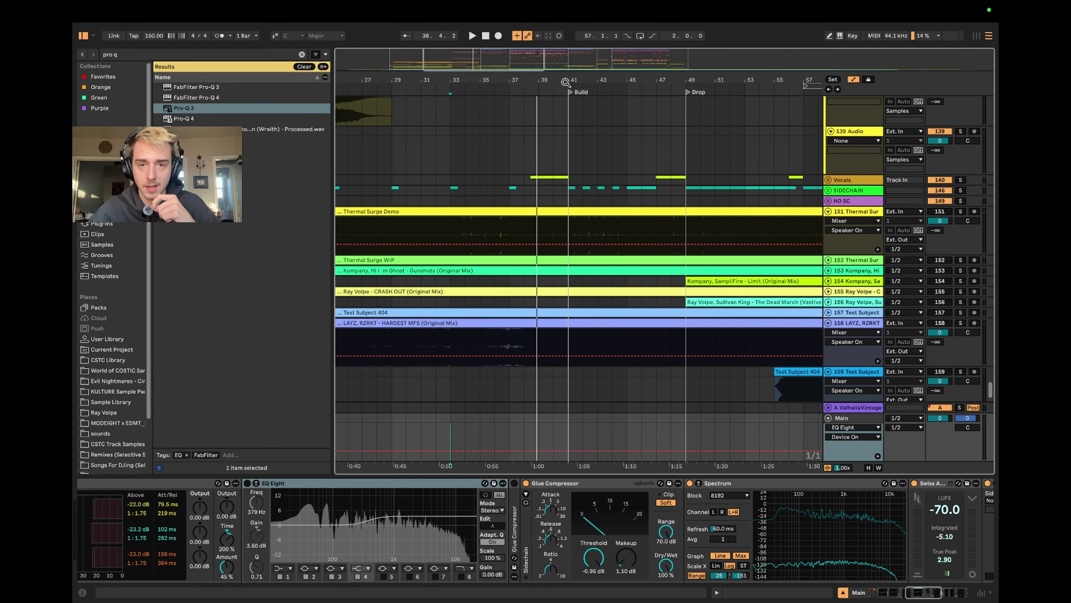
key(minus)
click(840, 215)
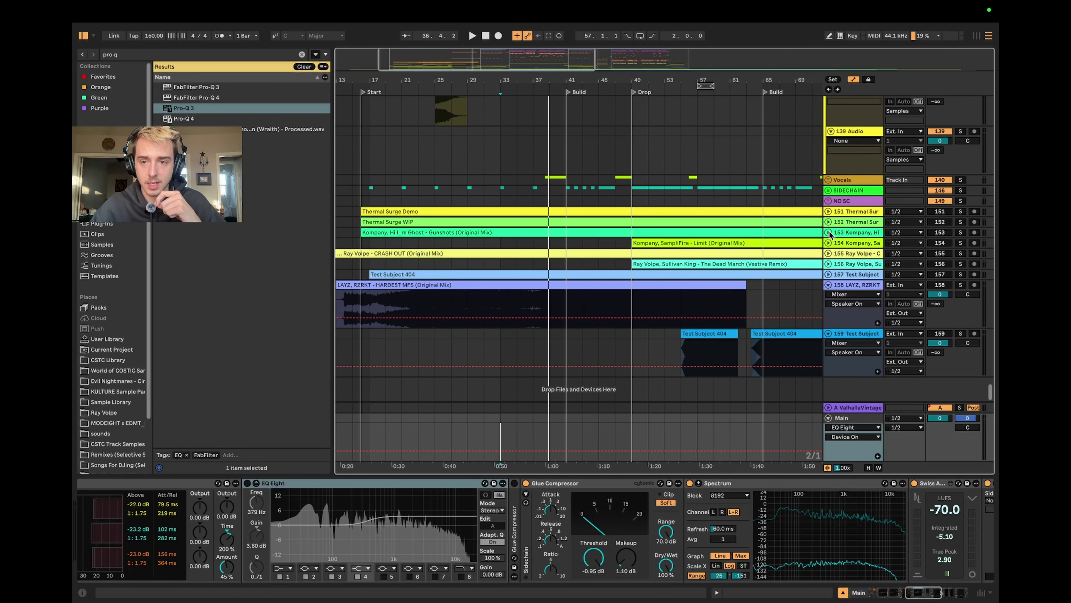
click(828, 233)
Step: Solo the Gunshots reference track and listen to it from bar 33, the Build at bar 41 and the Drop at bar 49
click(500, 252)
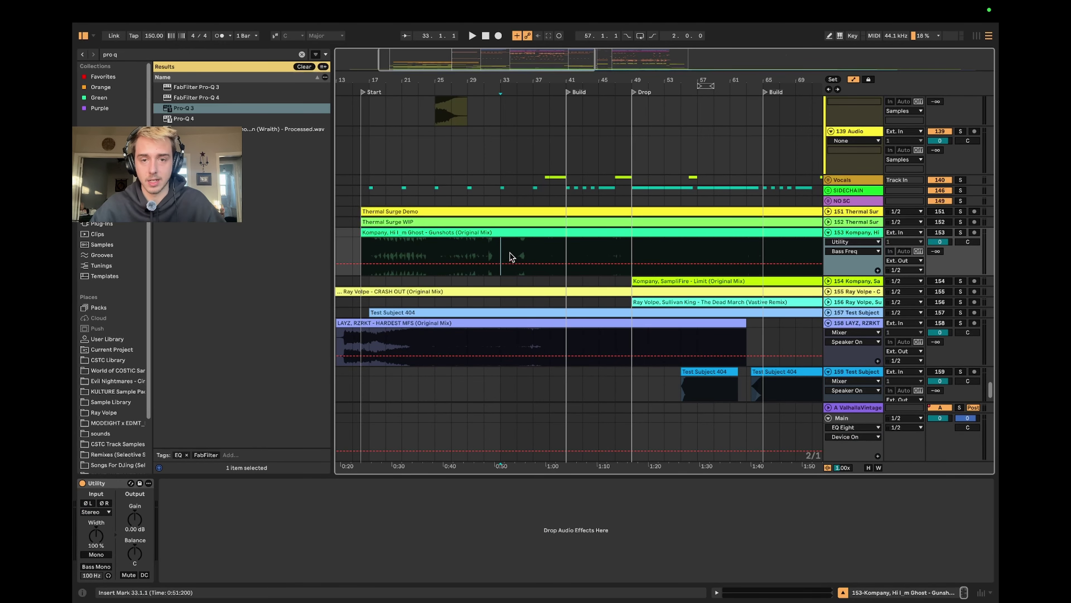
key(space)
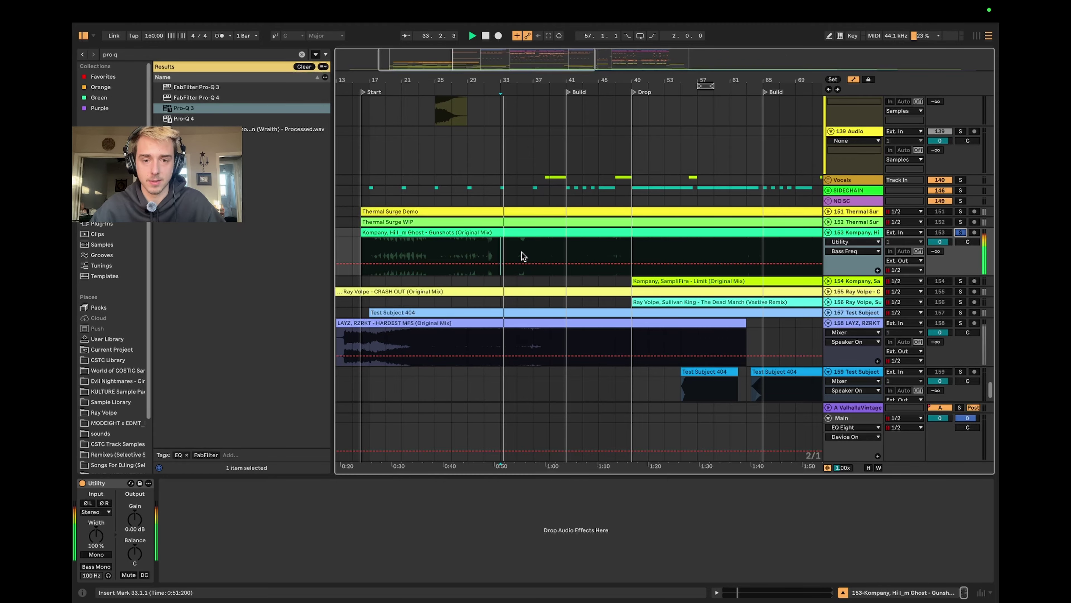
click(539, 256)
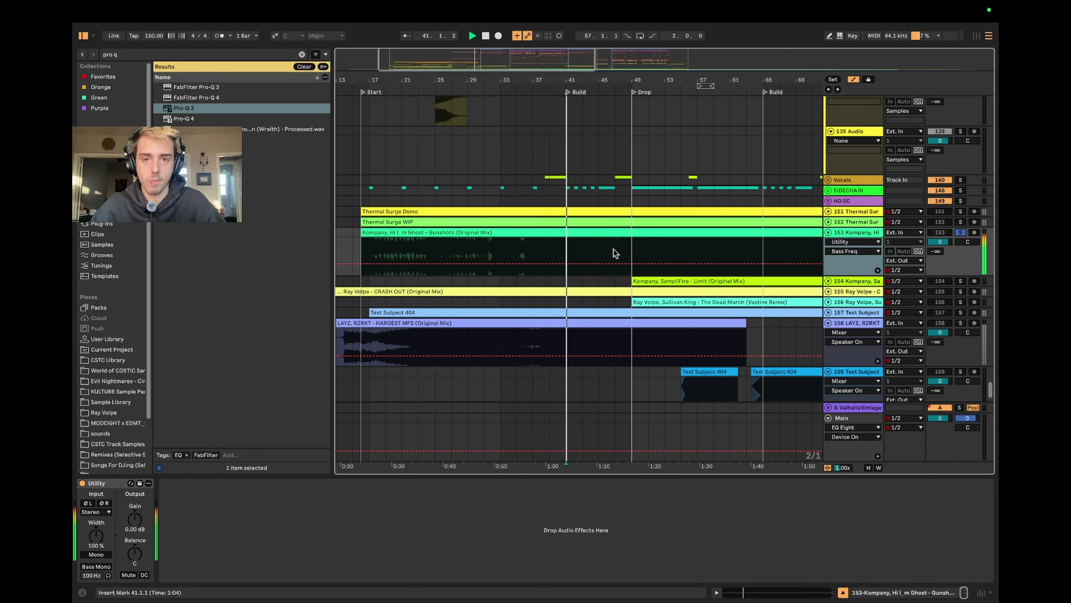
click(639, 251)
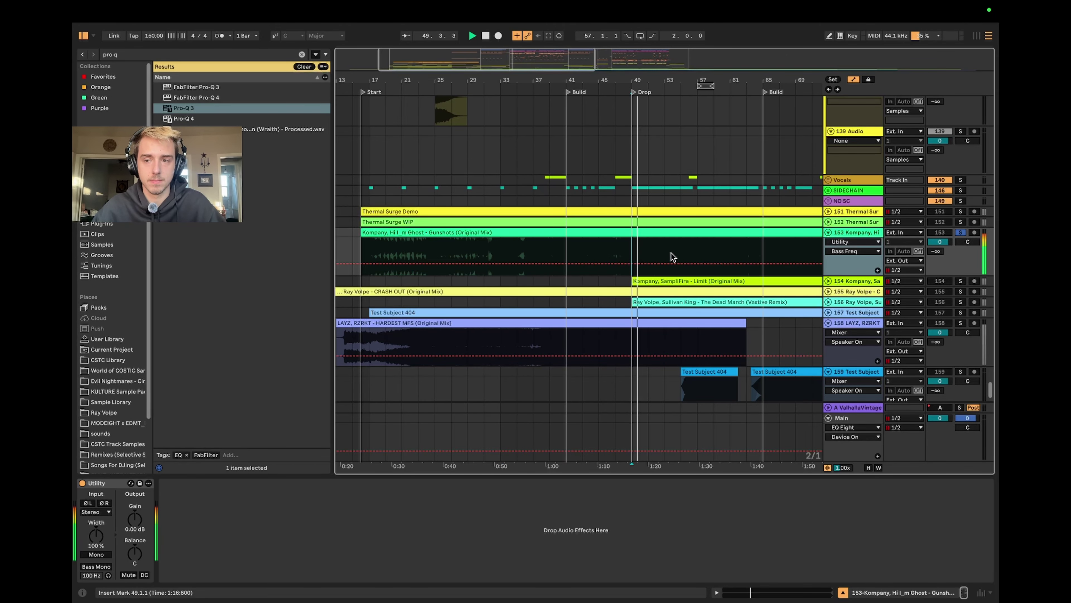
scroll(672, 256, up, 3)
scroll(801, 211, right, 10)
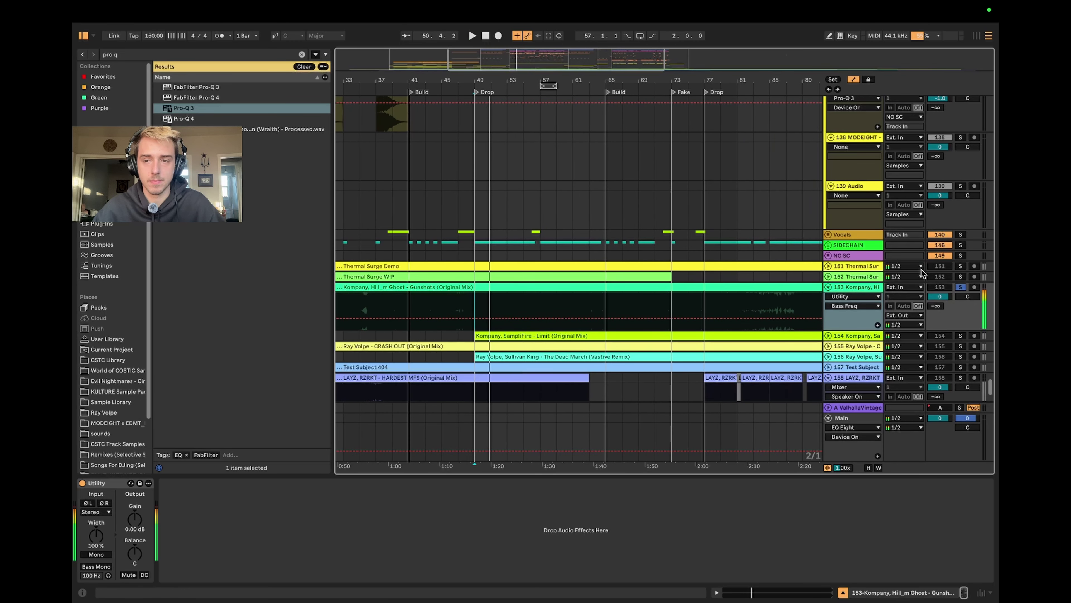
Step: Play the mix from the Drop at bar 49 with the EQ Eight off, toggling the Gunshots reference's solo to compare both
click(961, 287)
click(477, 438)
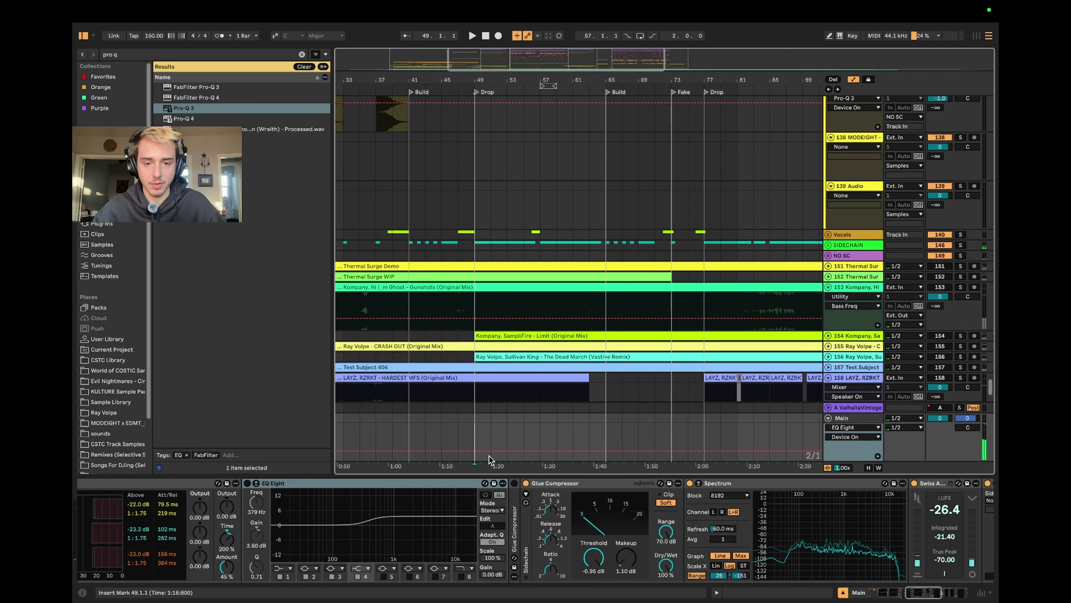
key(space)
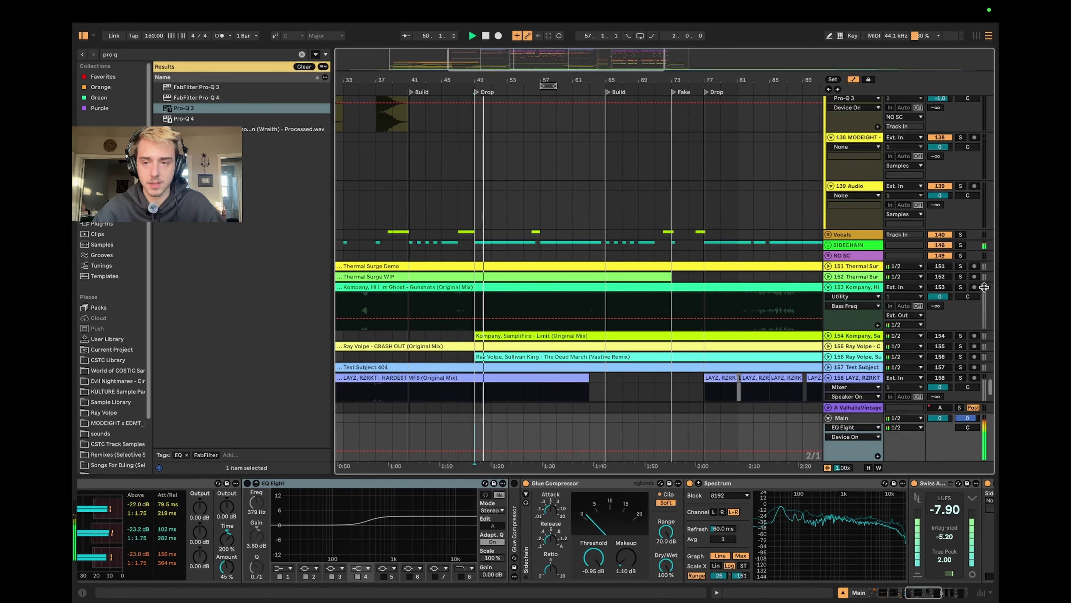
click(962, 287)
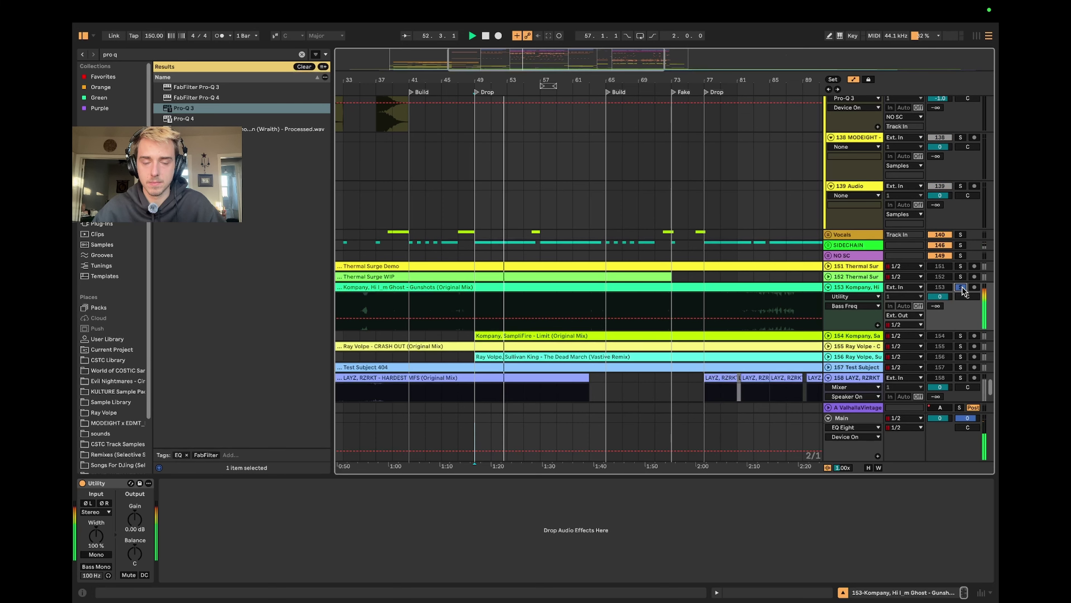
click(961, 287)
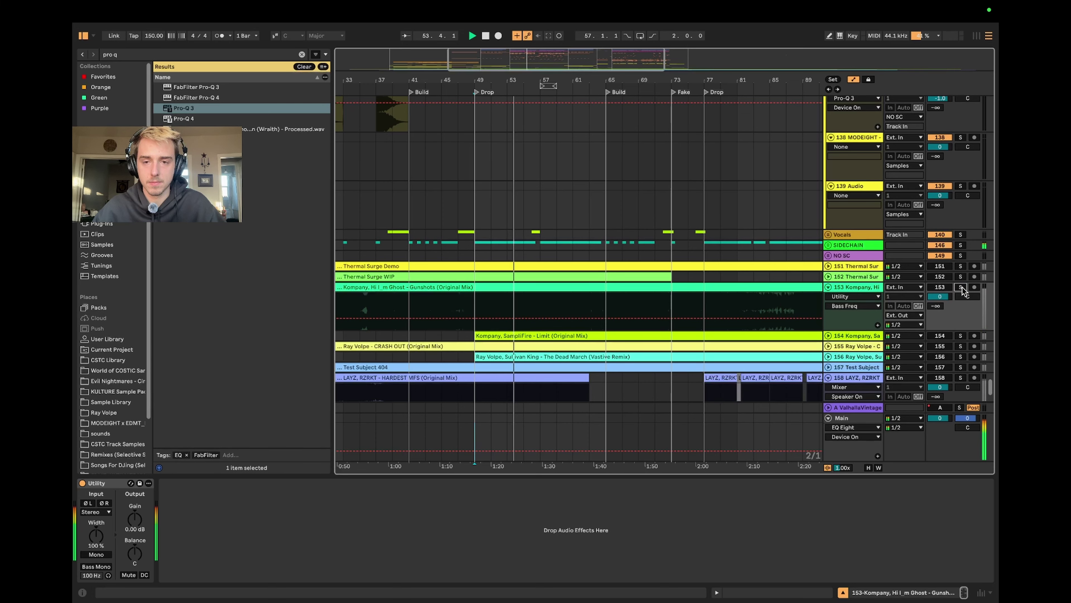
key(space)
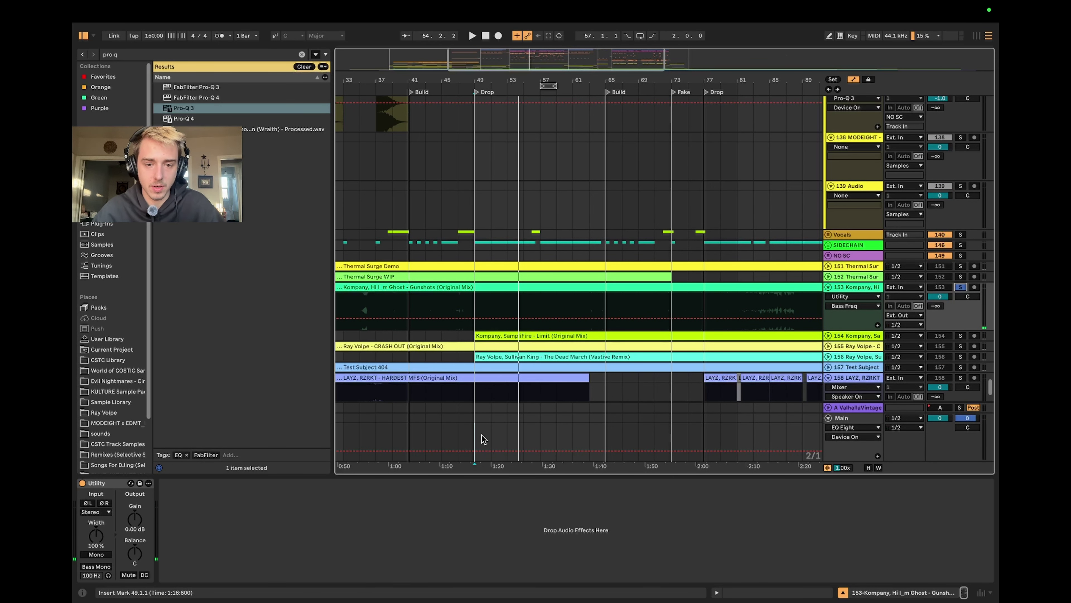
Step: Switch the Main track's EQ Eight back on and compare the Drop from bar 49 with the soloed Gunshots reference again
click(476, 447)
key(space)
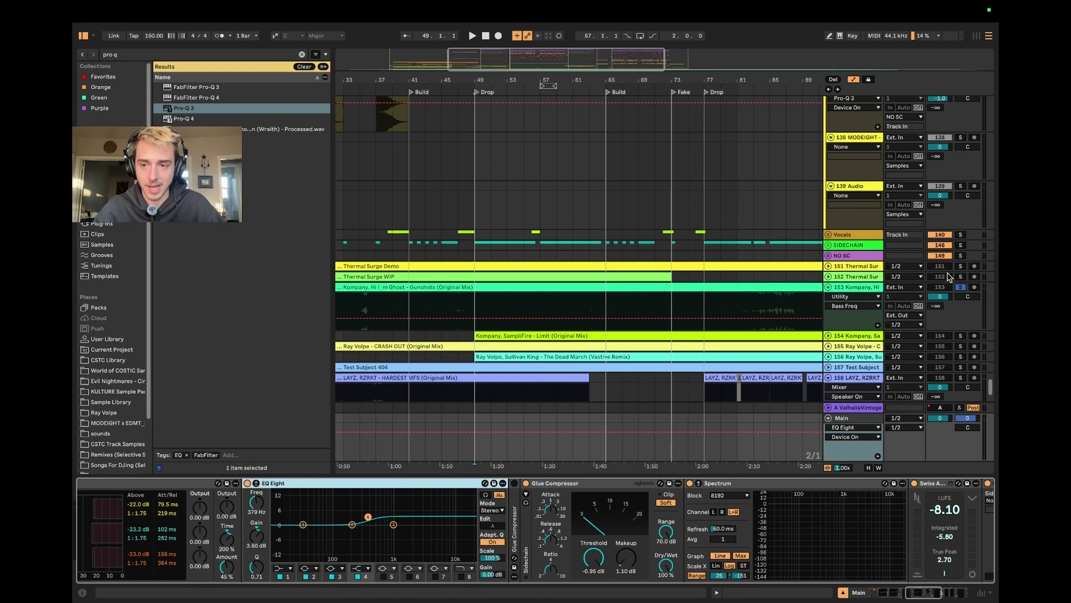
click(961, 287)
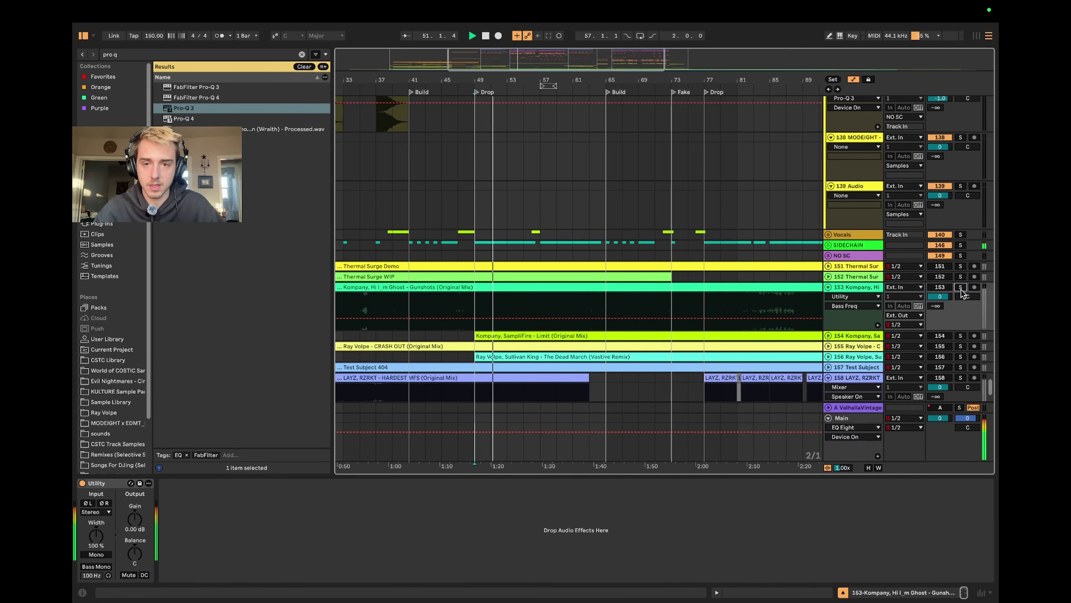
click(960, 287)
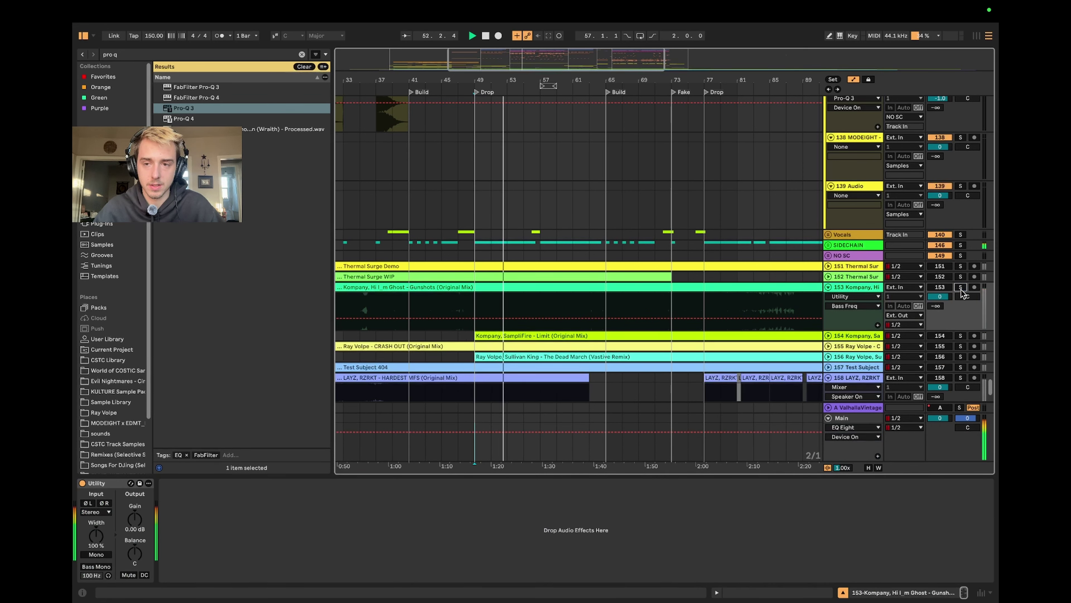
click(961, 287)
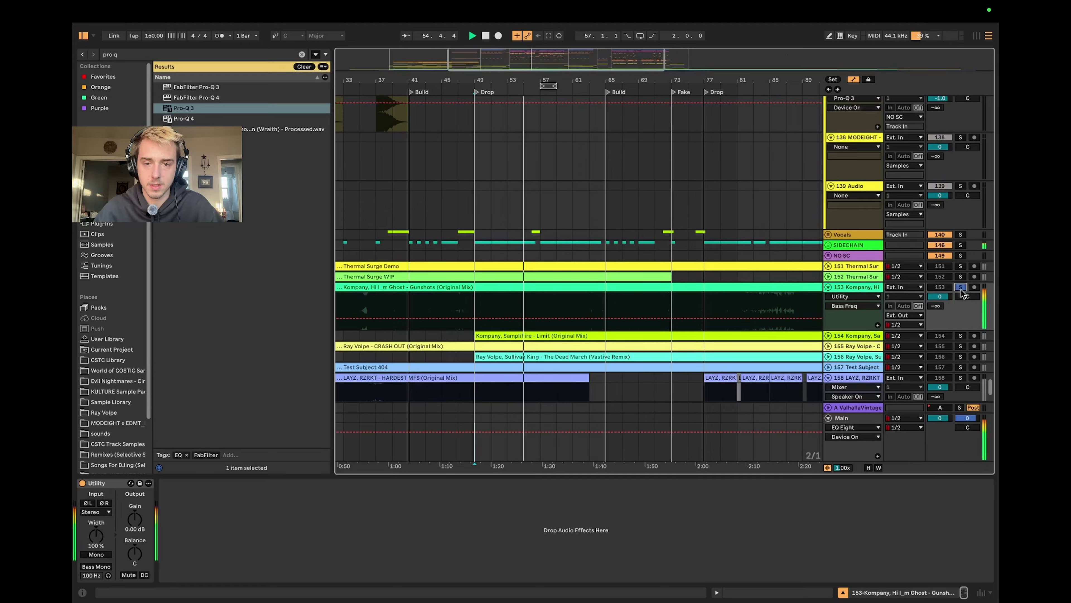
key(s)
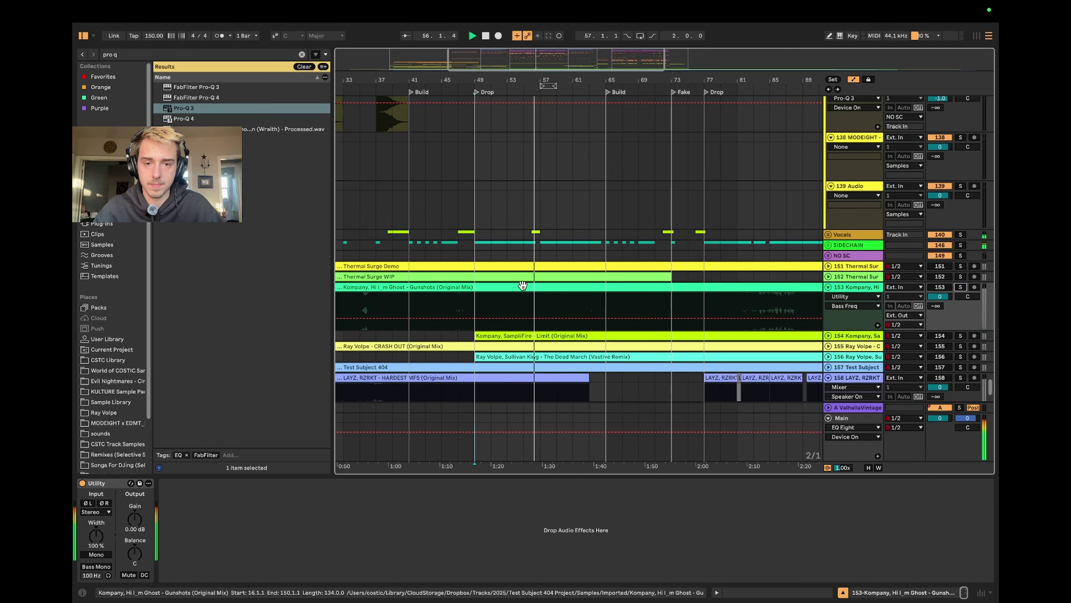
click(475, 315)
Step: Examine the Main track's EQ Eight curve, then look over the reference clips on tracks 153 to 158
click(488, 438)
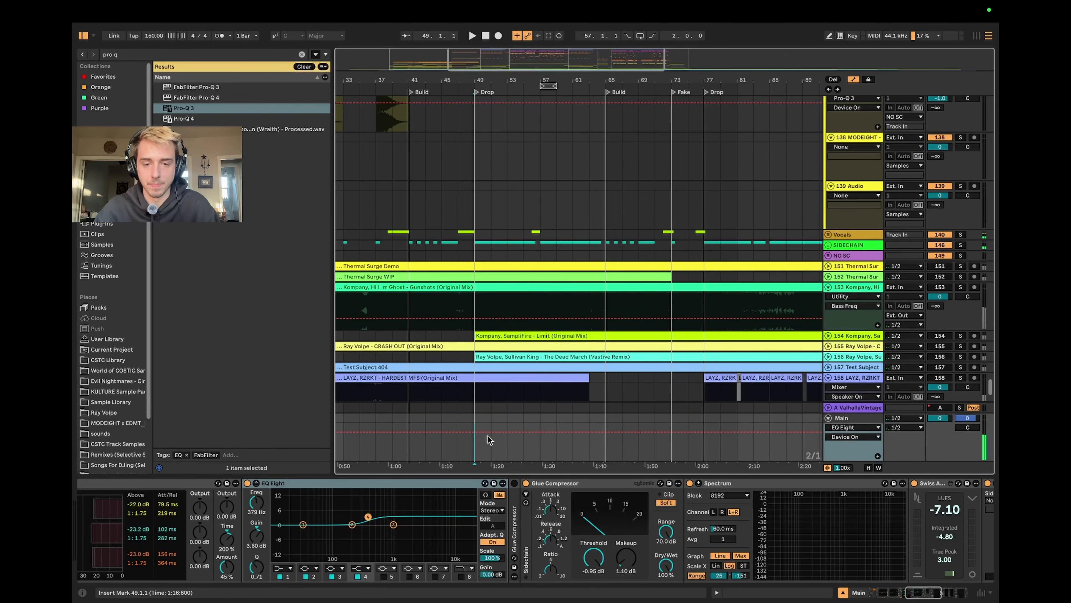
click(316, 493)
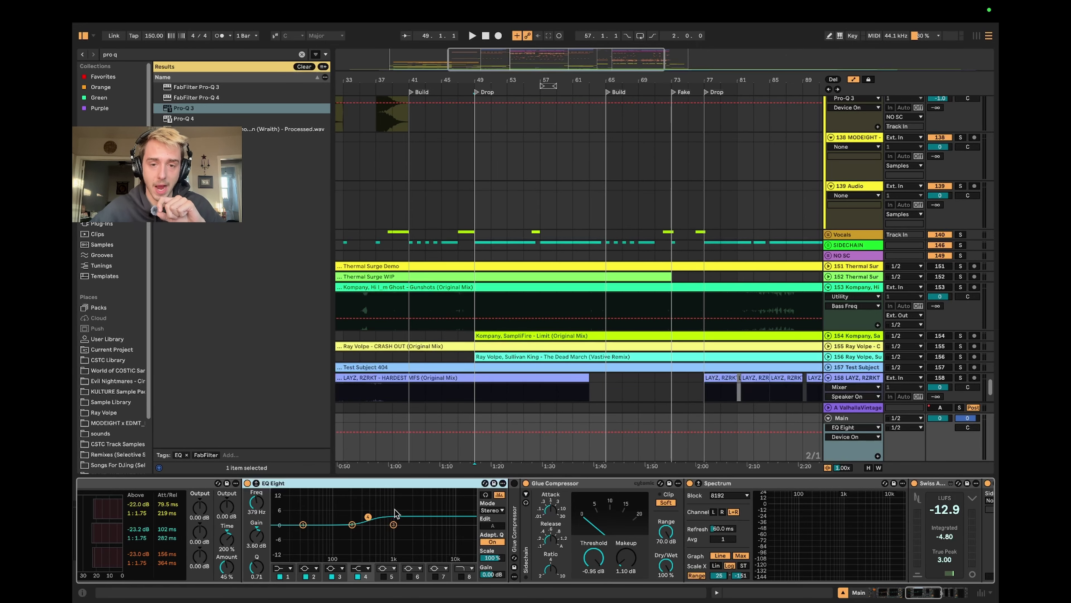
scroll(461, 230, down, 4)
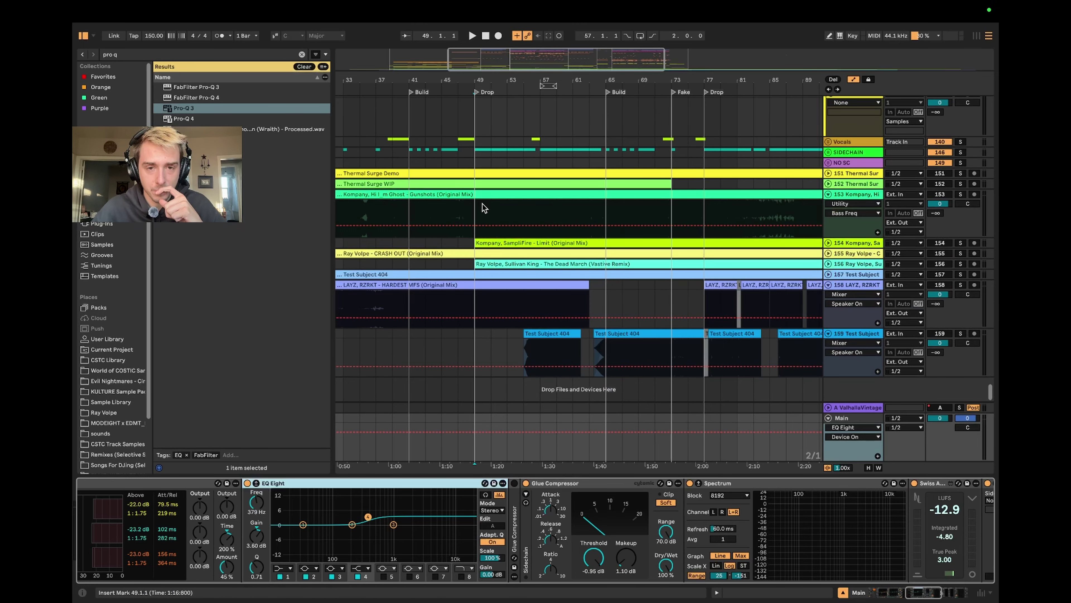
click(483, 193)
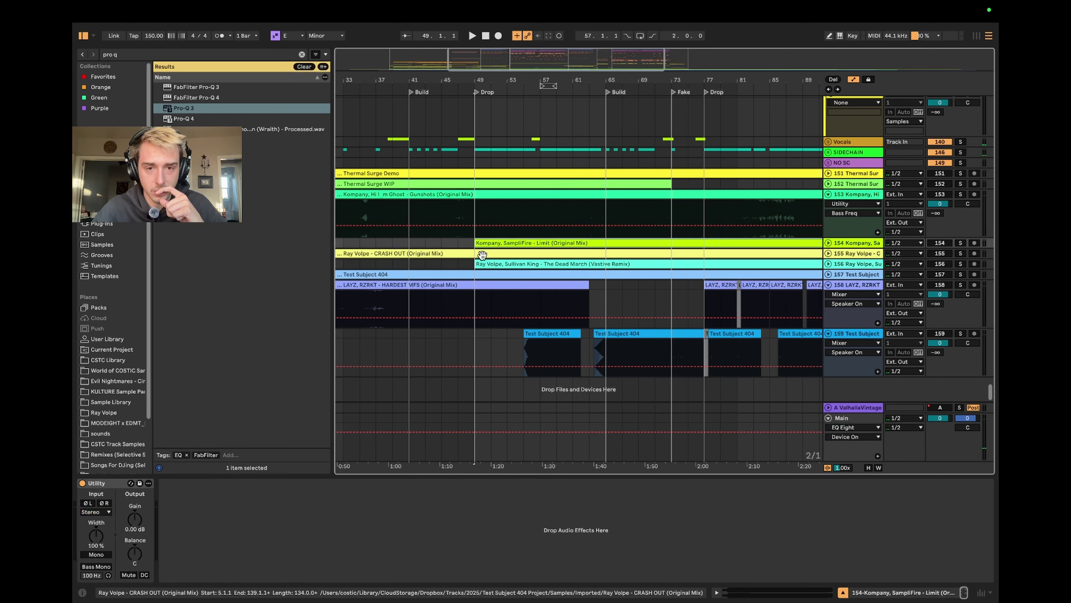
click(493, 264)
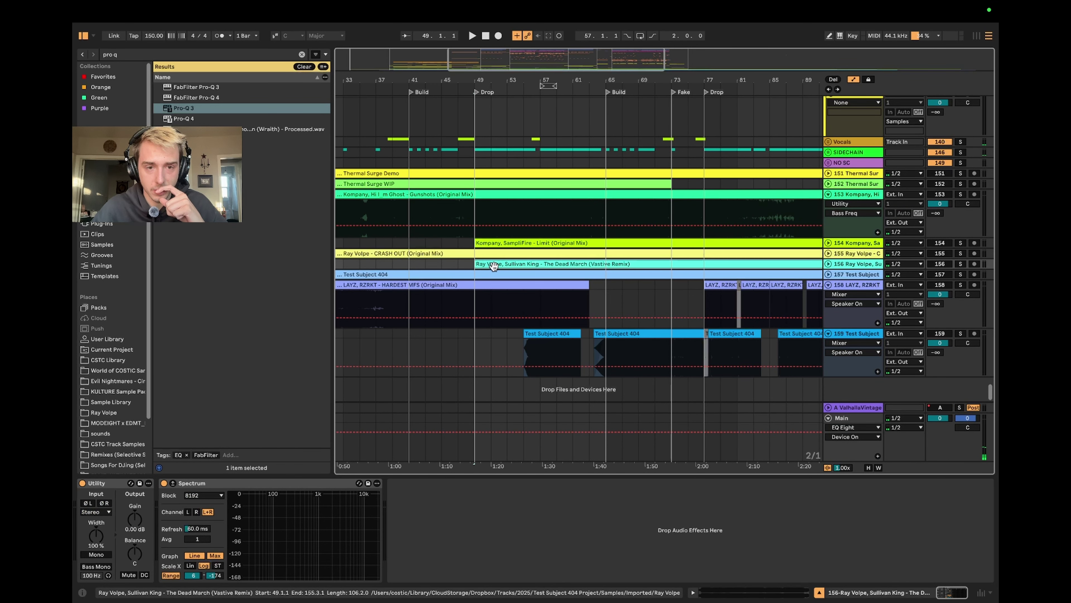
click(479, 285)
scroll(527, 312, up, 3)
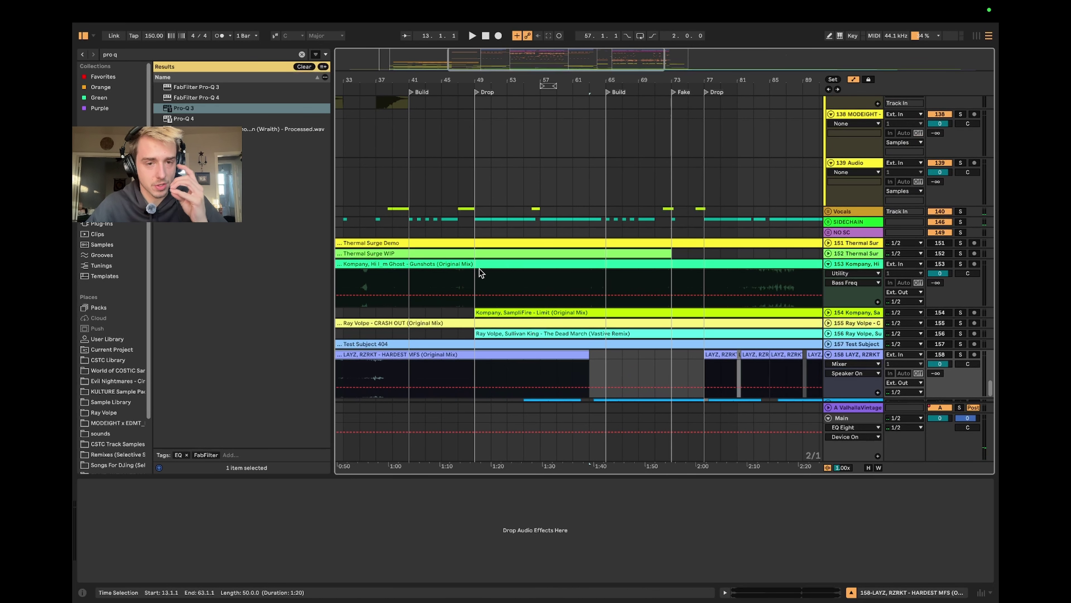
Step: Switch between the Gunshots reference and the Main track at bar 49, ending on the EQ Eight's boost curve
click(476, 274)
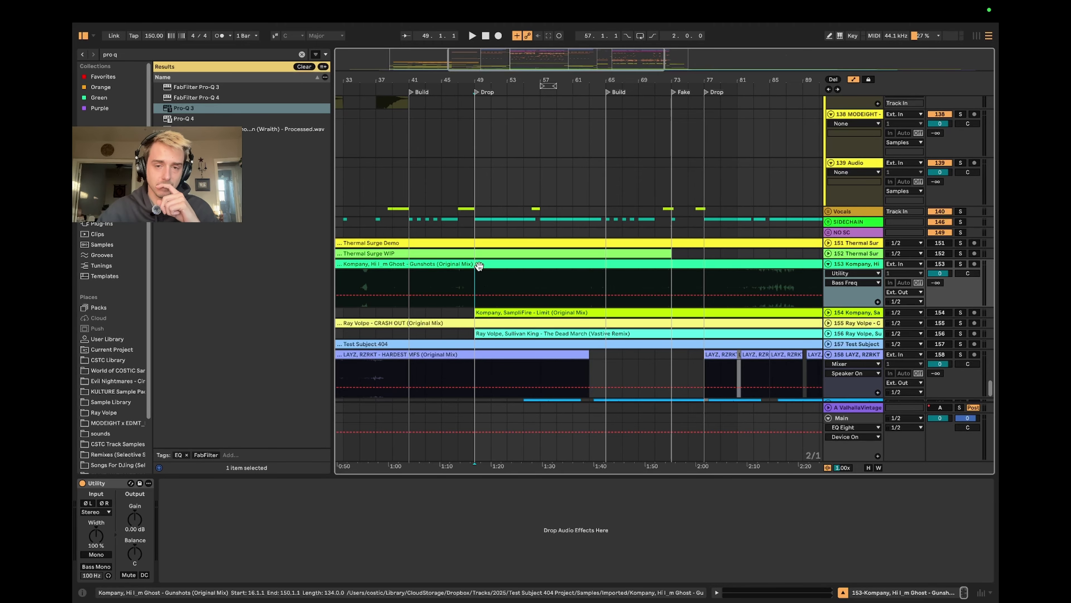
click(476, 461)
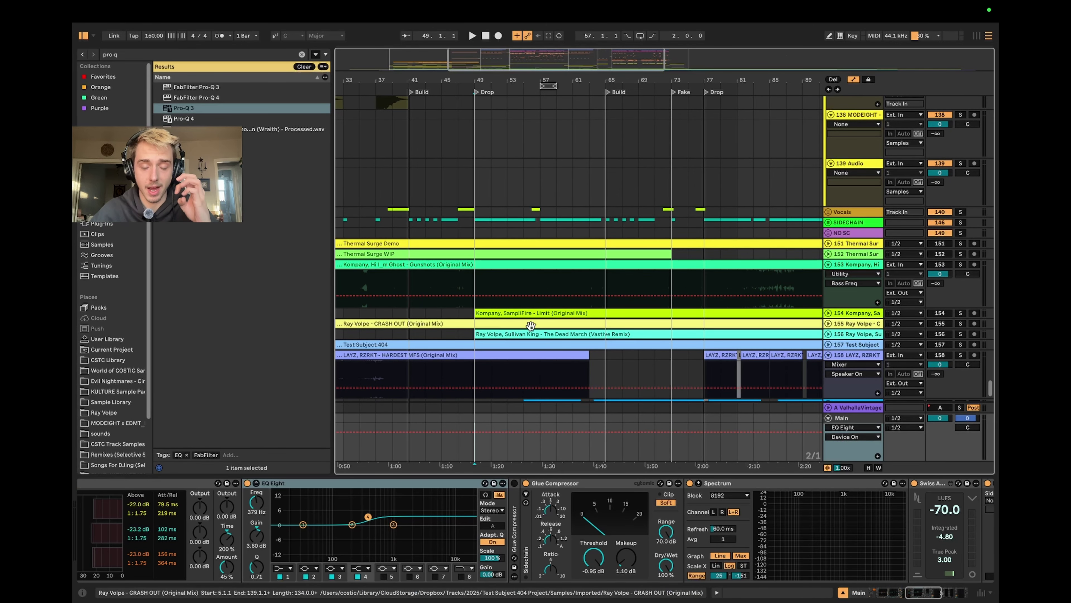
click(494, 297)
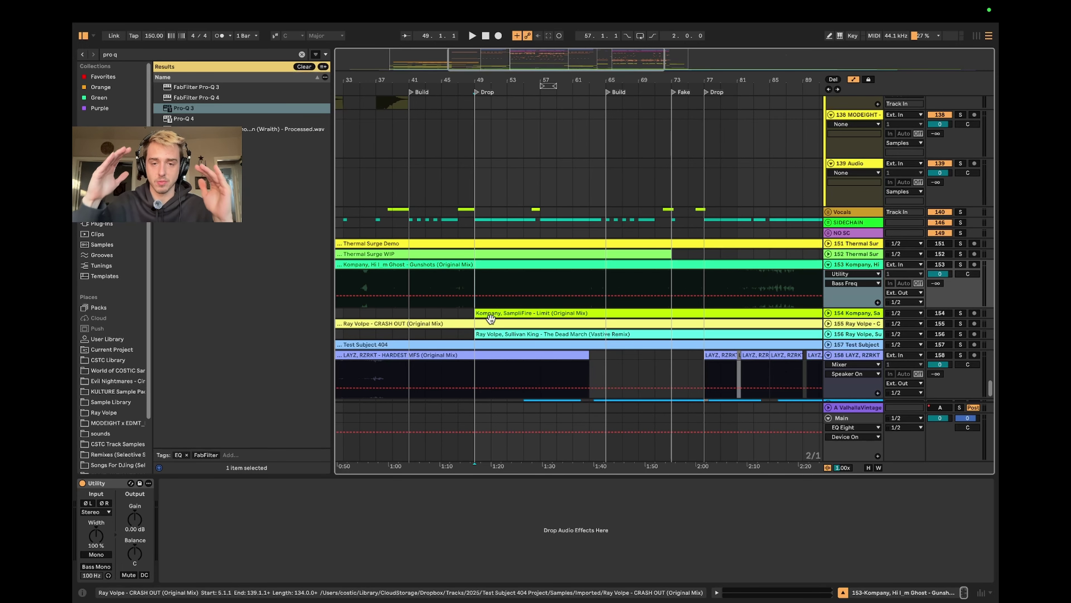
click(476, 423)
click(335, 490)
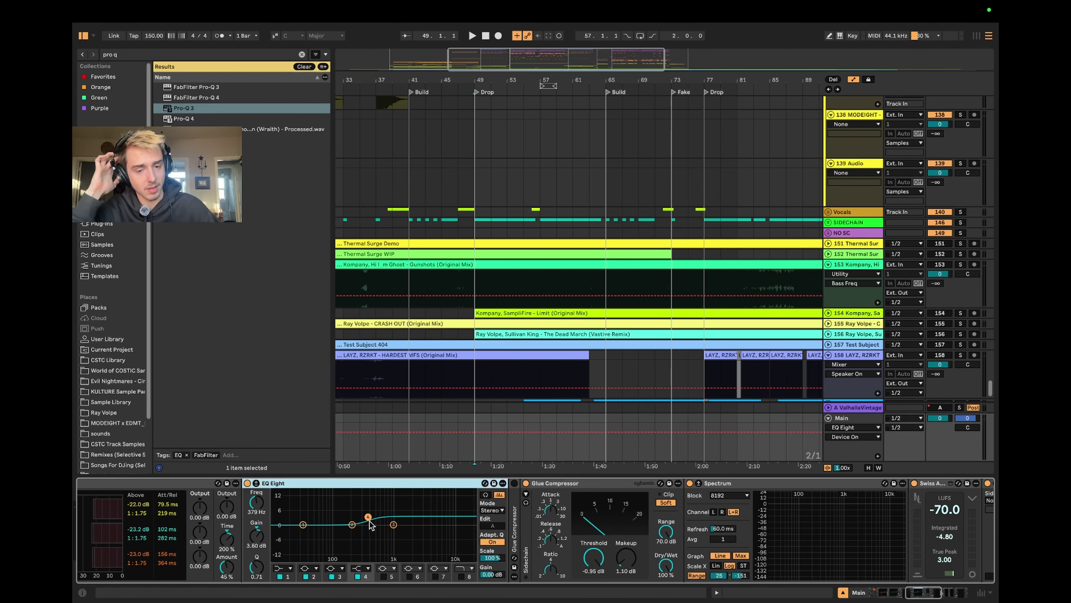
Step: Play the Drop from bar 49 while switching the Main track's Glue Compressor off and on to compare its effect
click(256, 483)
click(256, 483)
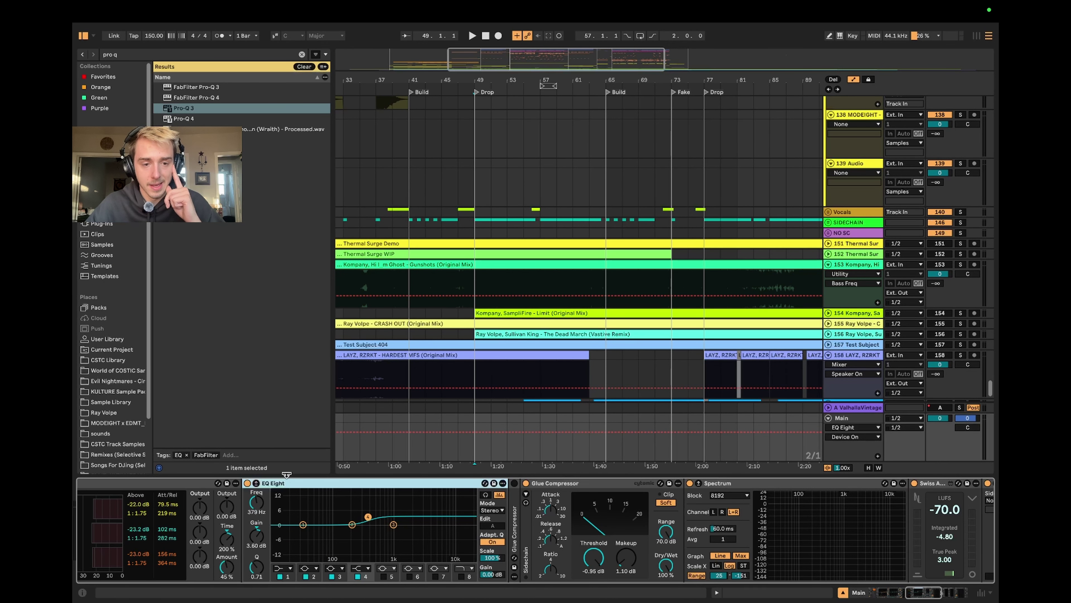
click(560, 485)
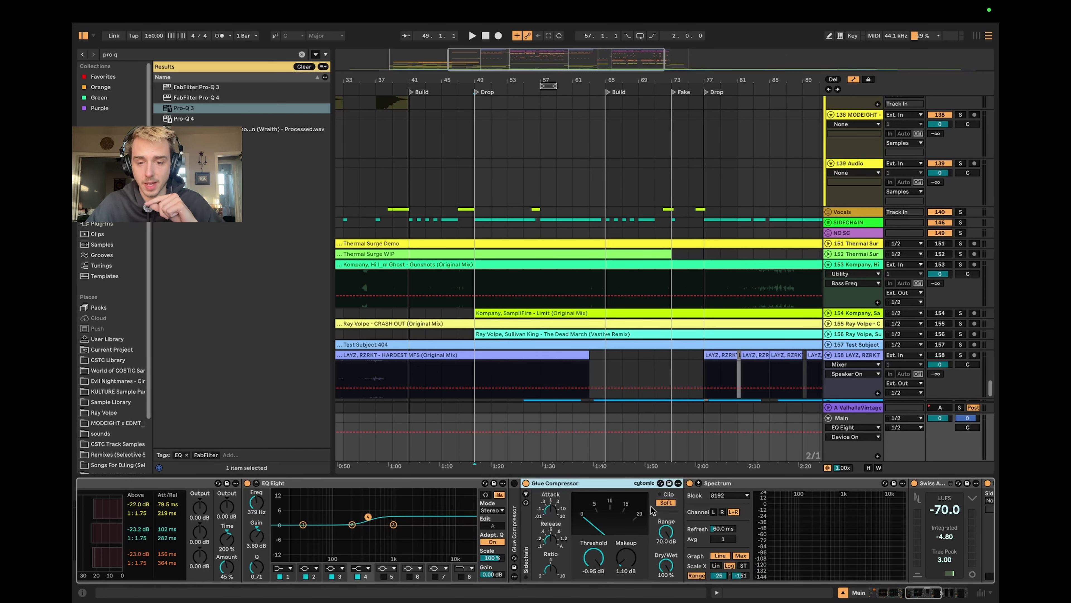
scroll(603, 311, up, 5)
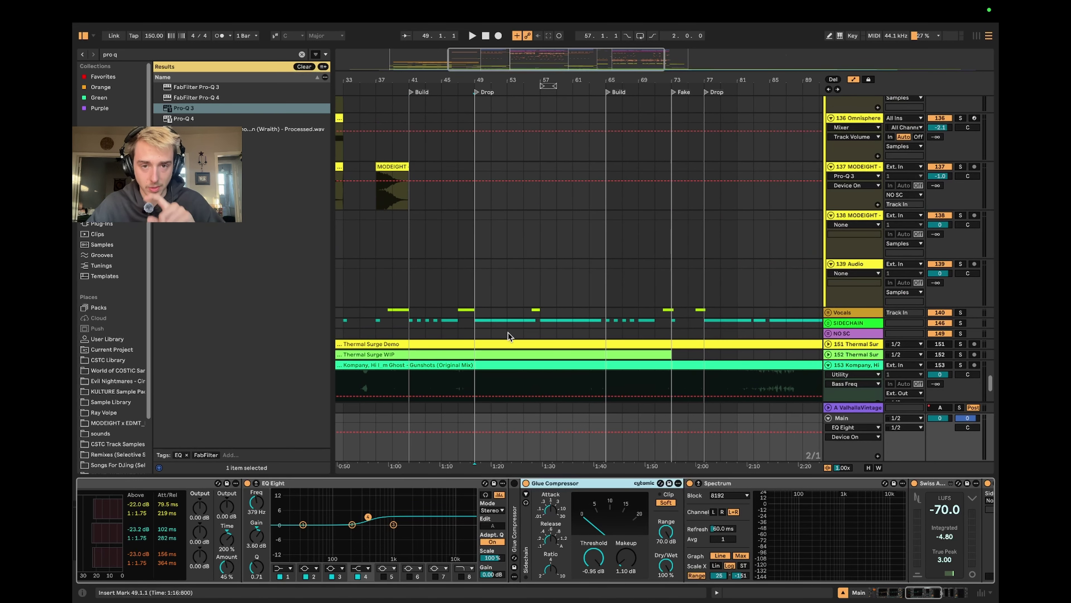
click(474, 287)
key(space)
click(550, 414)
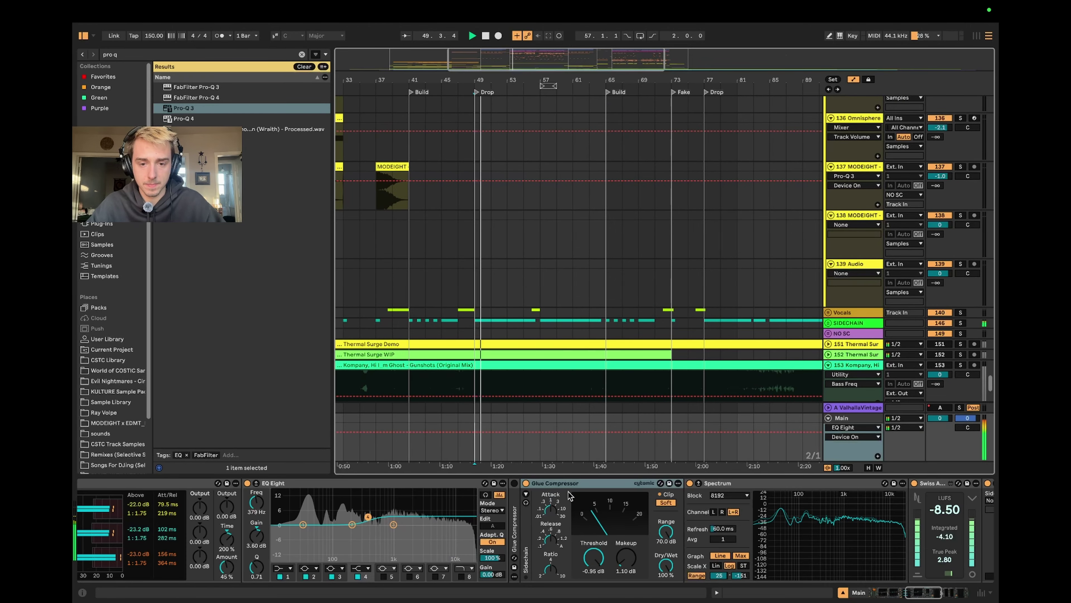
click(526, 484)
click(526, 483)
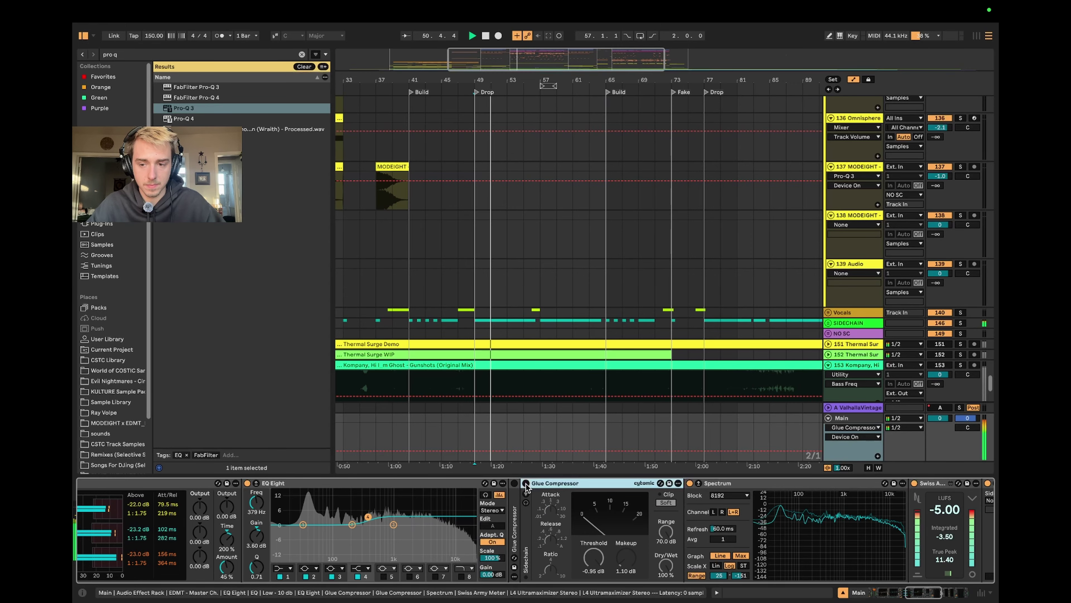
click(526, 484)
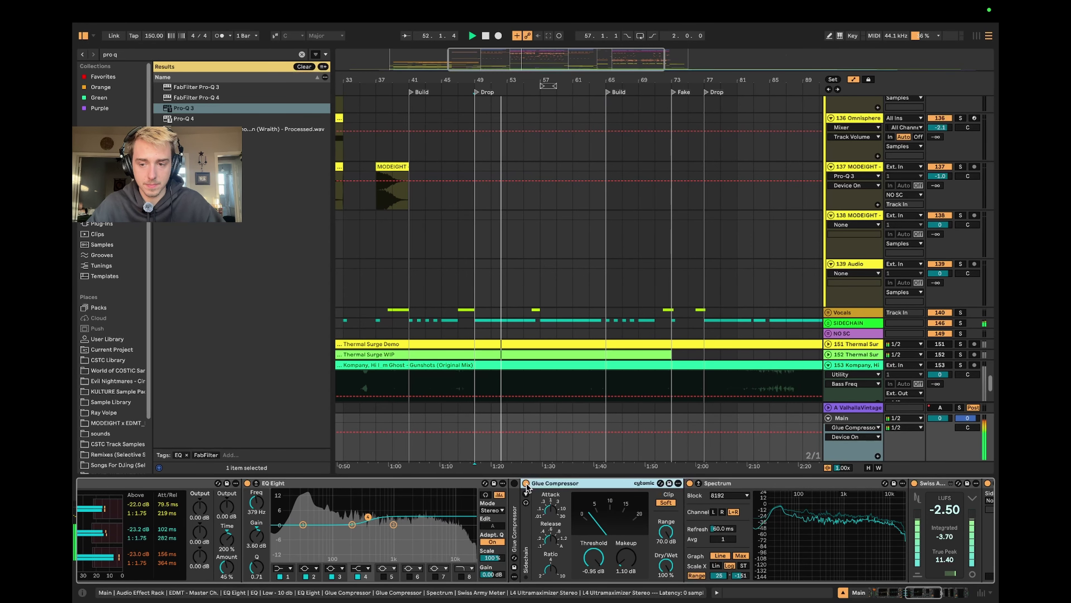
click(526, 484)
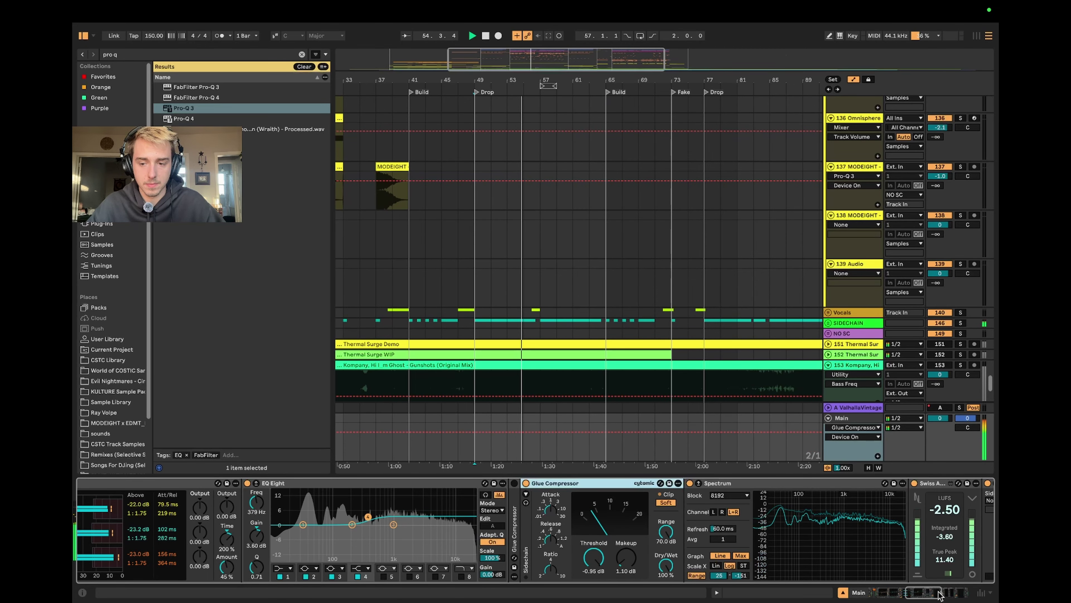
Step: Bypass and re-enable the Glue Compressor again during playback, with Spectrum, the loudness meter and the limiters in view
scroll(422, 506, right, 5)
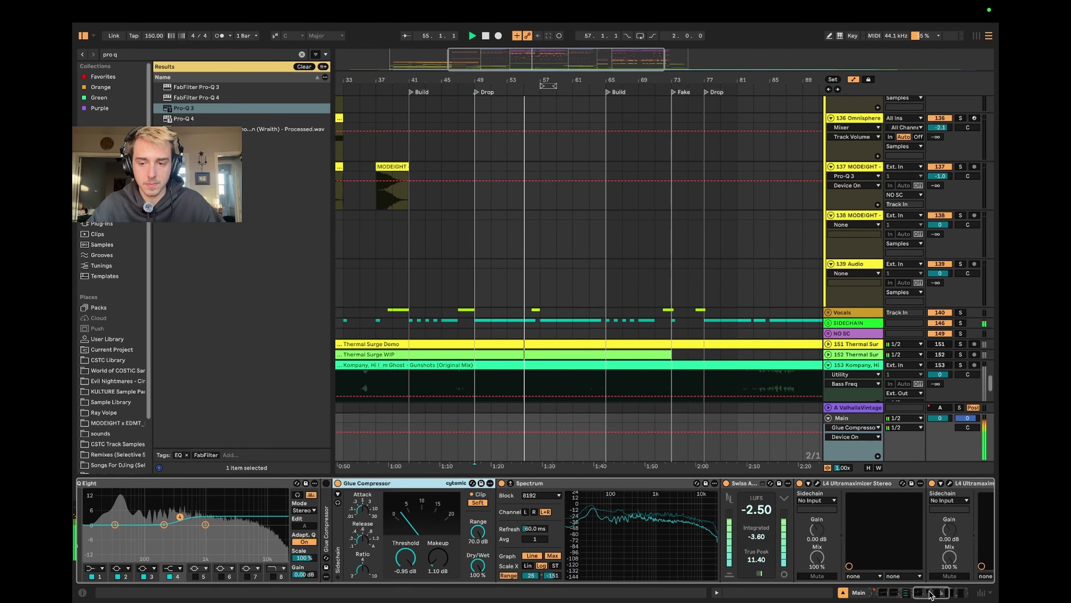
click(338, 484)
click(338, 483)
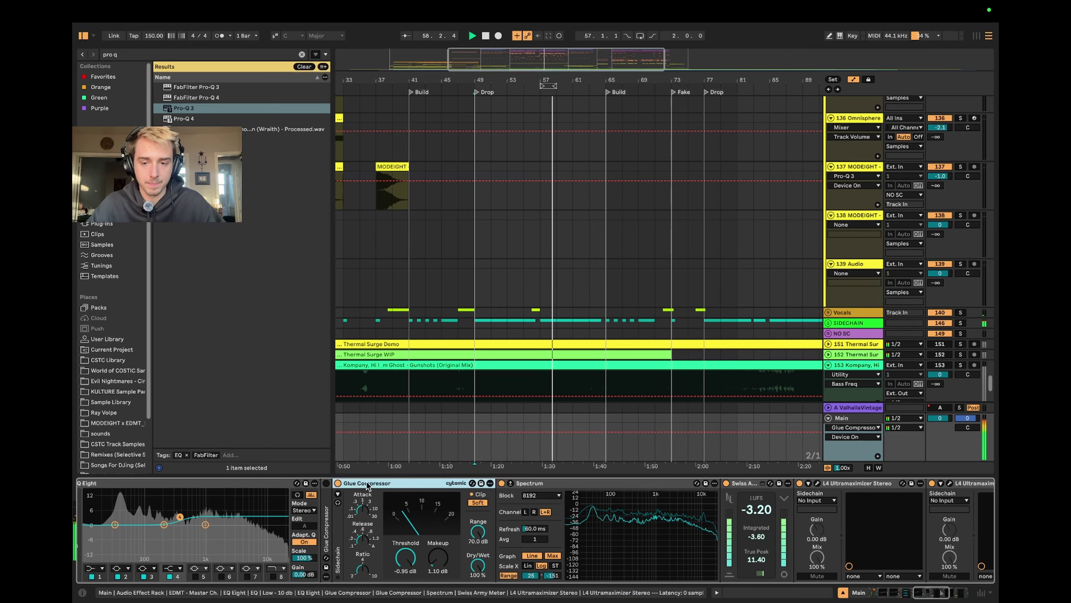
click(337, 484)
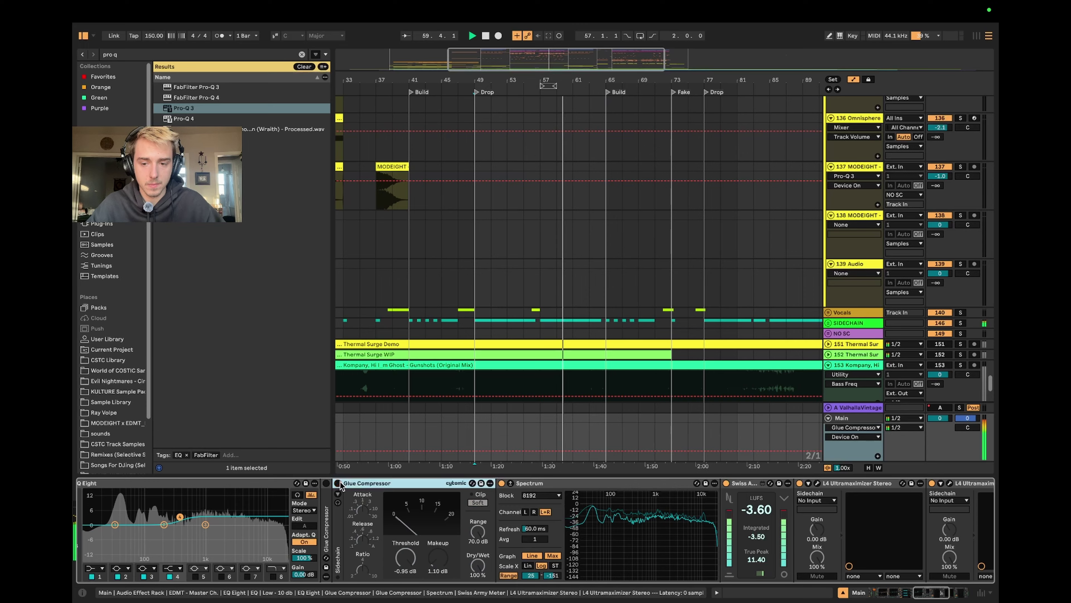
click(337, 484)
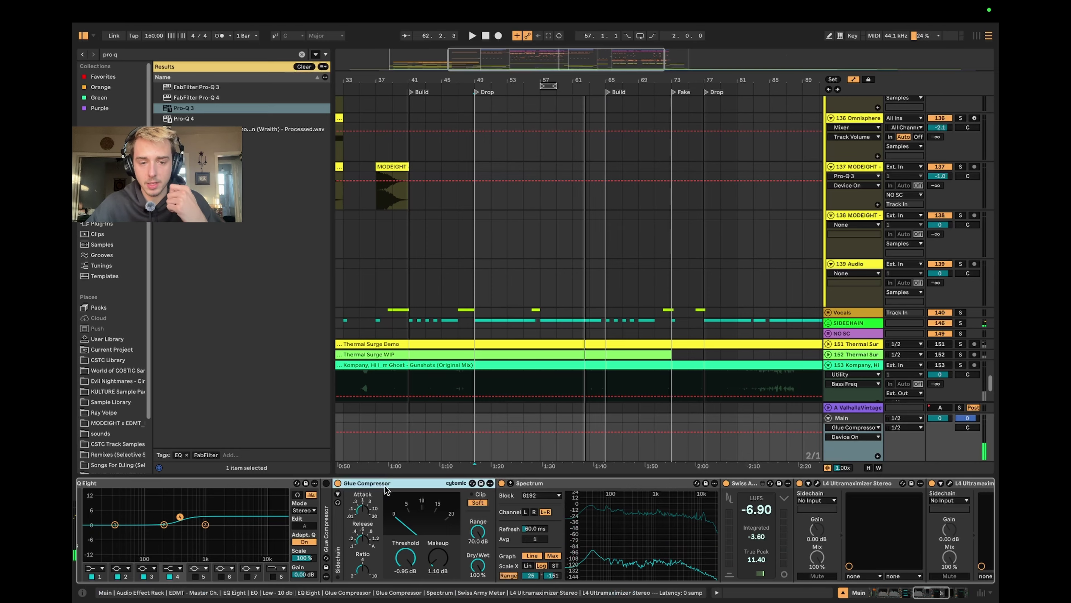
Step: Examine the active Glue Compressor's Soft clip and threshold settings, and briefly unfold the collapsed, disabled Glue Compressor before it
click(765, 486)
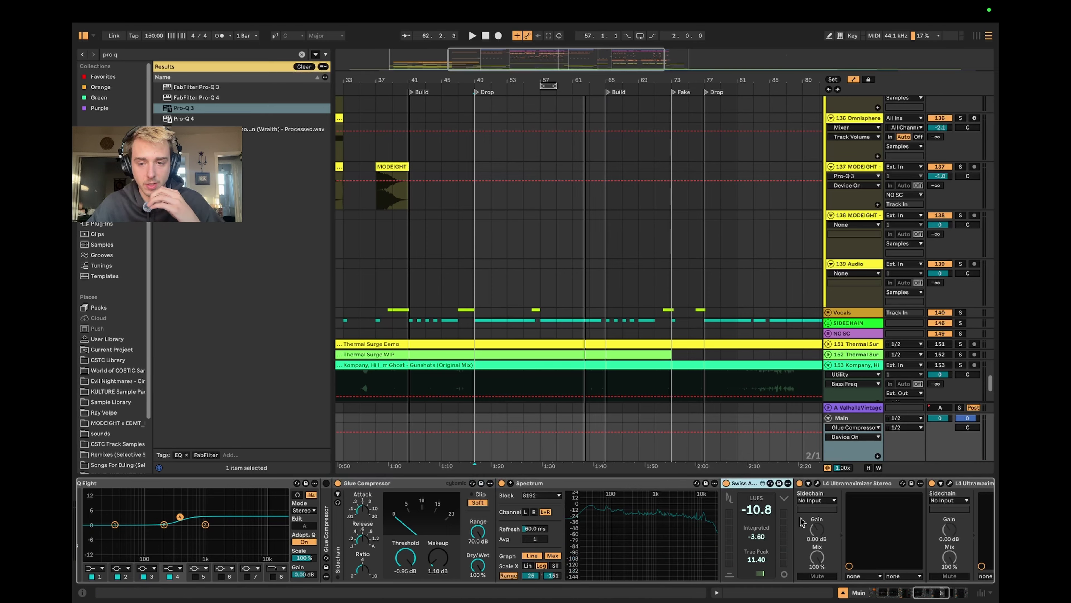
click(392, 487)
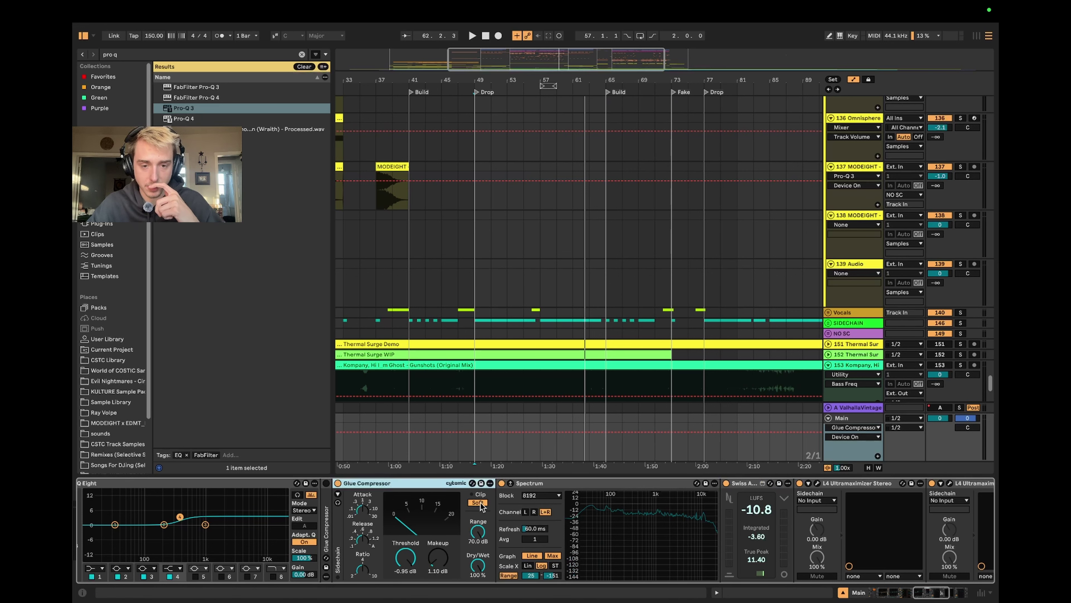
drag(932, 595, 925, 596)
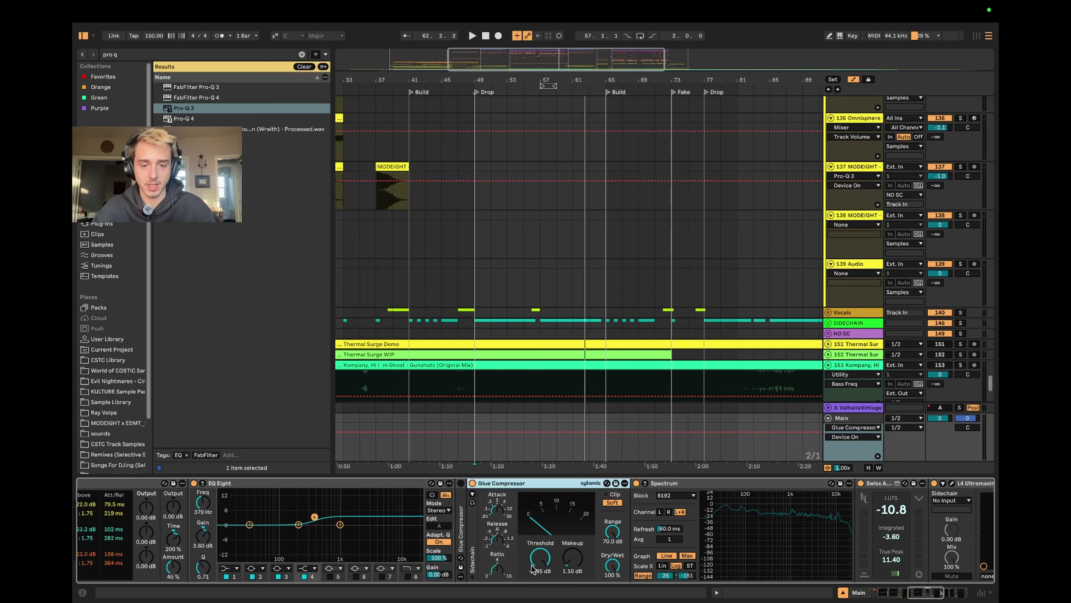
click(455, 523)
key(ctrl+v)
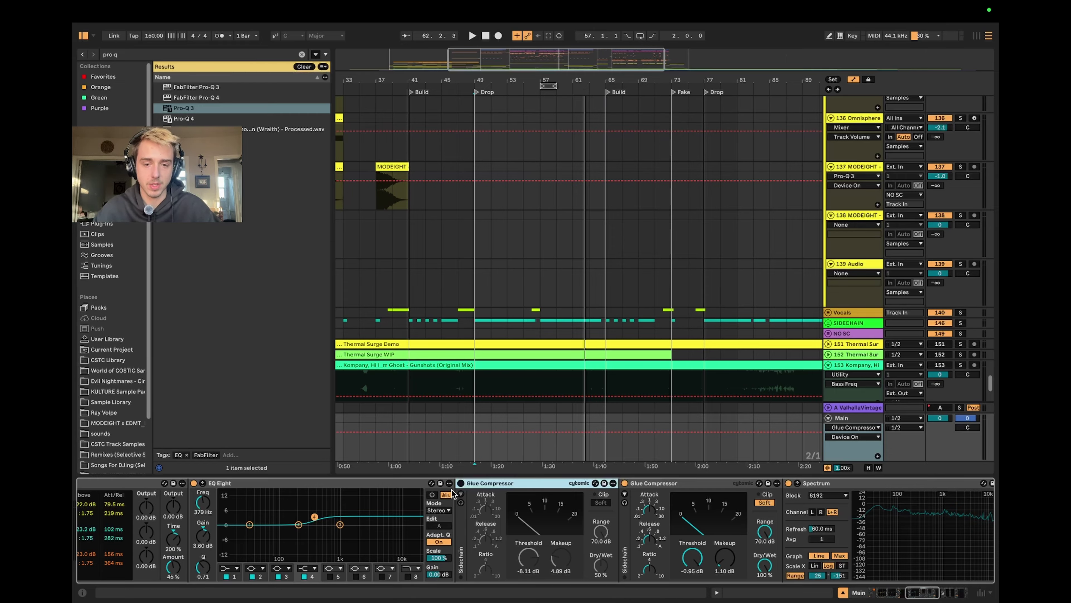
double_click(481, 484)
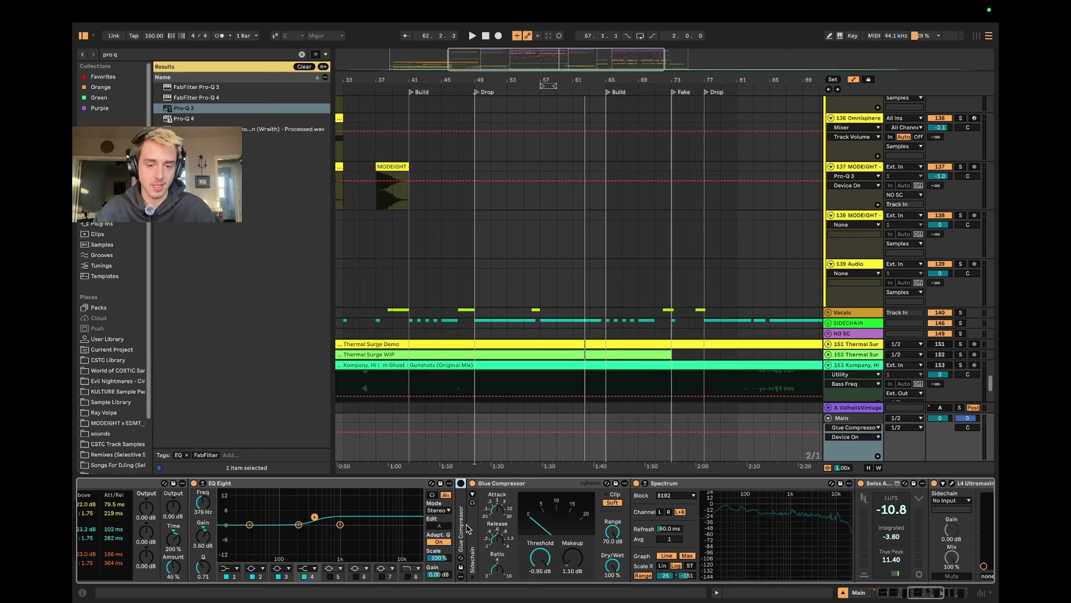
click(519, 482)
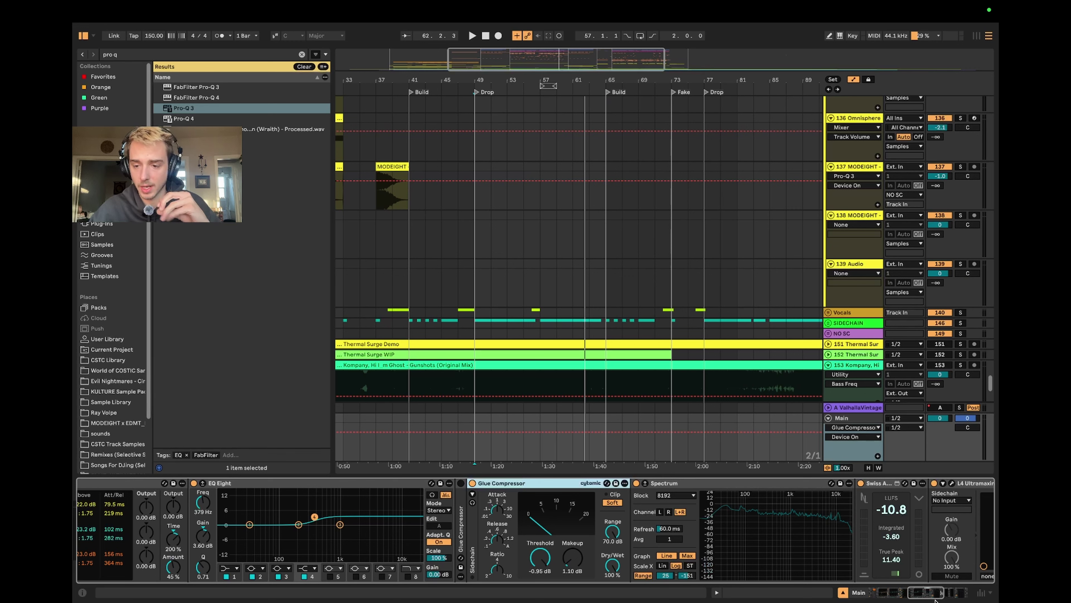
Step: Open the first L4 Ultramaximizer, switch it to the waveform display and play the Drop from bar 49 to watch its limiting
scroll(317, 498, right, 5)
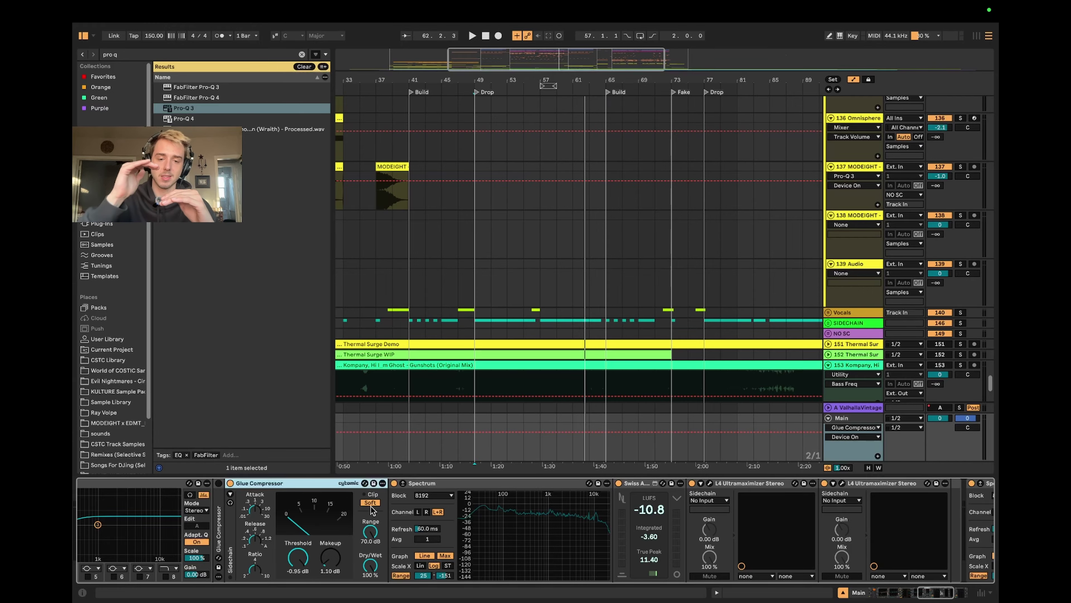
click(729, 484)
click(936, 597)
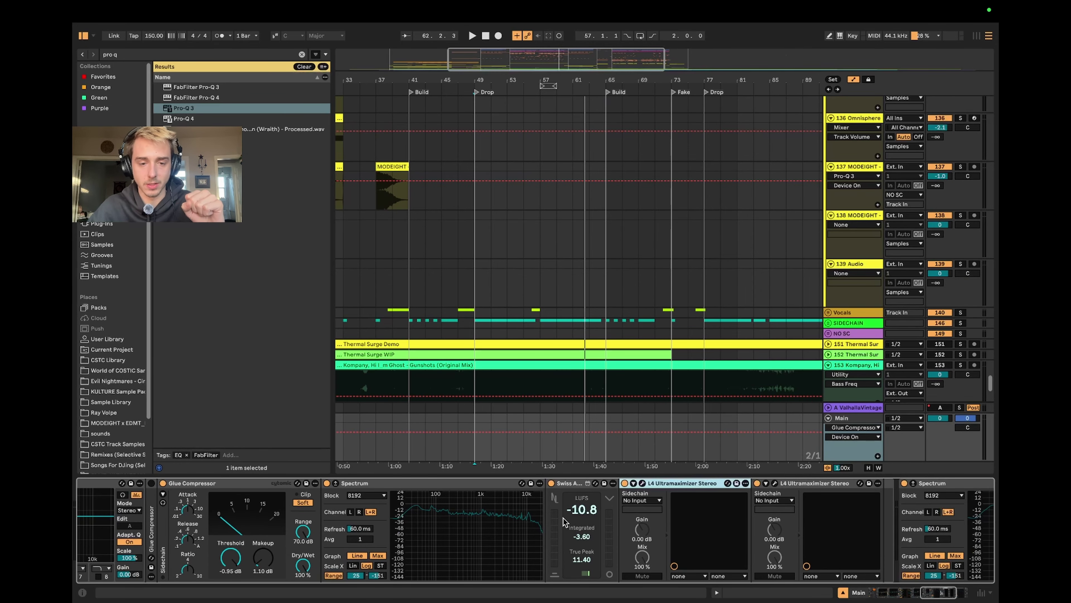
click(643, 484)
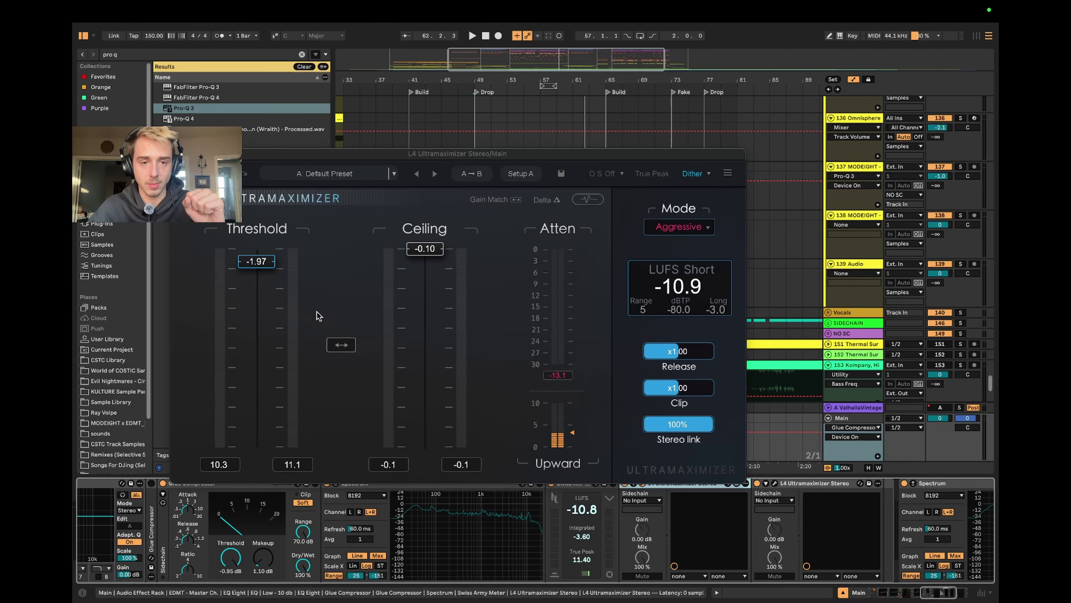
drag(575, 154, 709, 110)
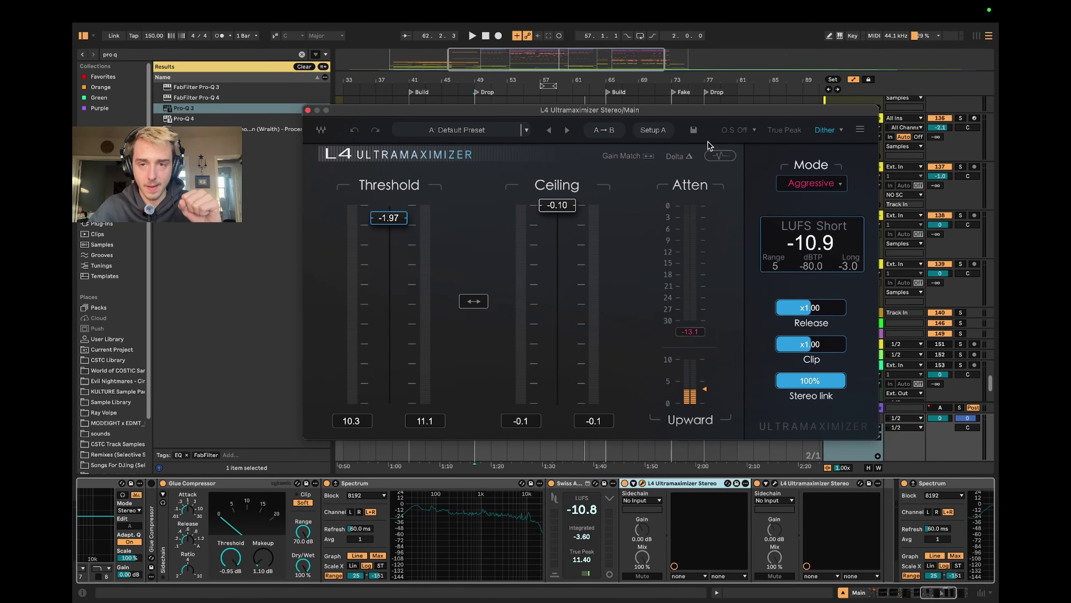
click(719, 156)
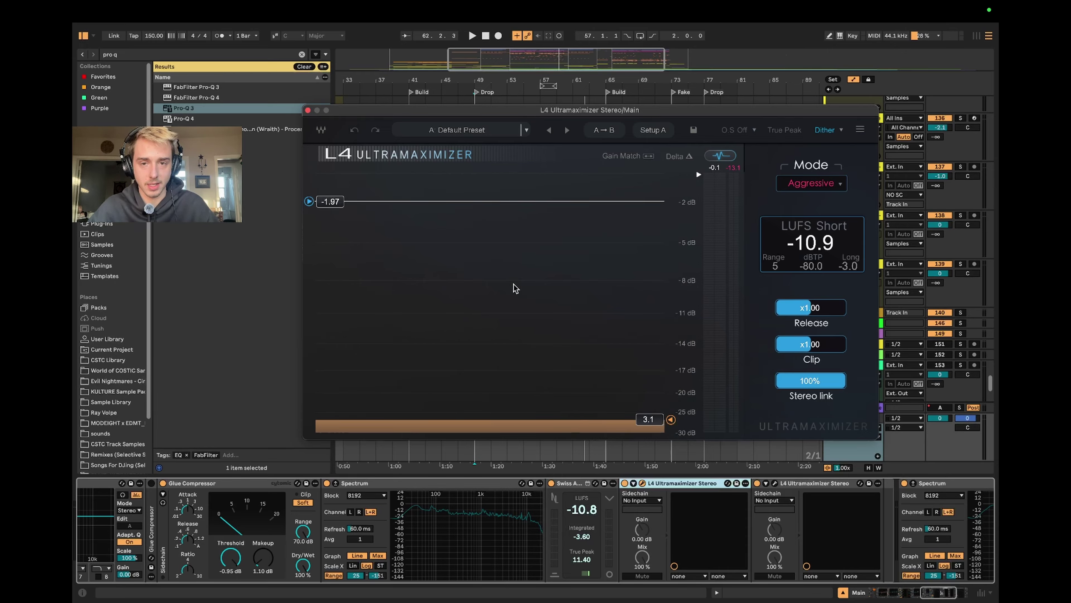
key(space)
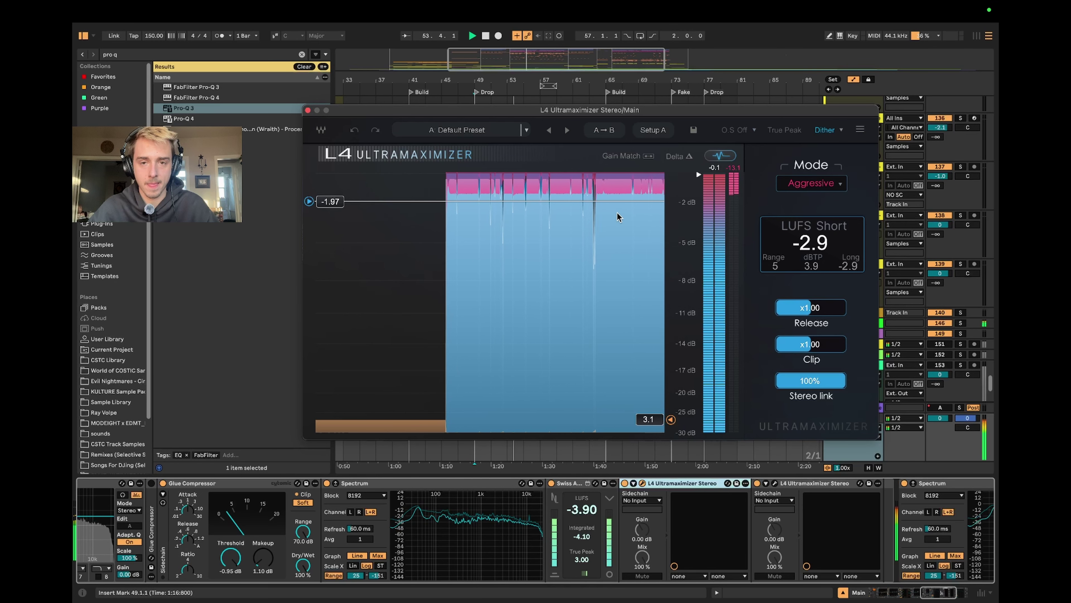
key(space)
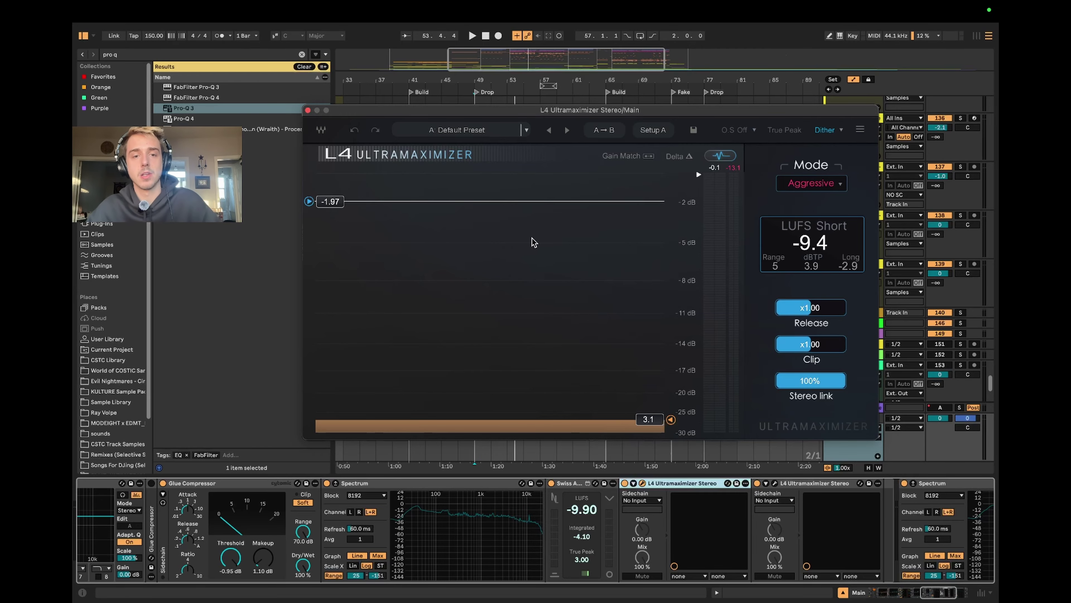
Step: Compare the Glue Compressor's settings with the first L4 Ultramaximizer's threshold, and close the limiter's window
drag(371, 110, 366, 95)
click(204, 484)
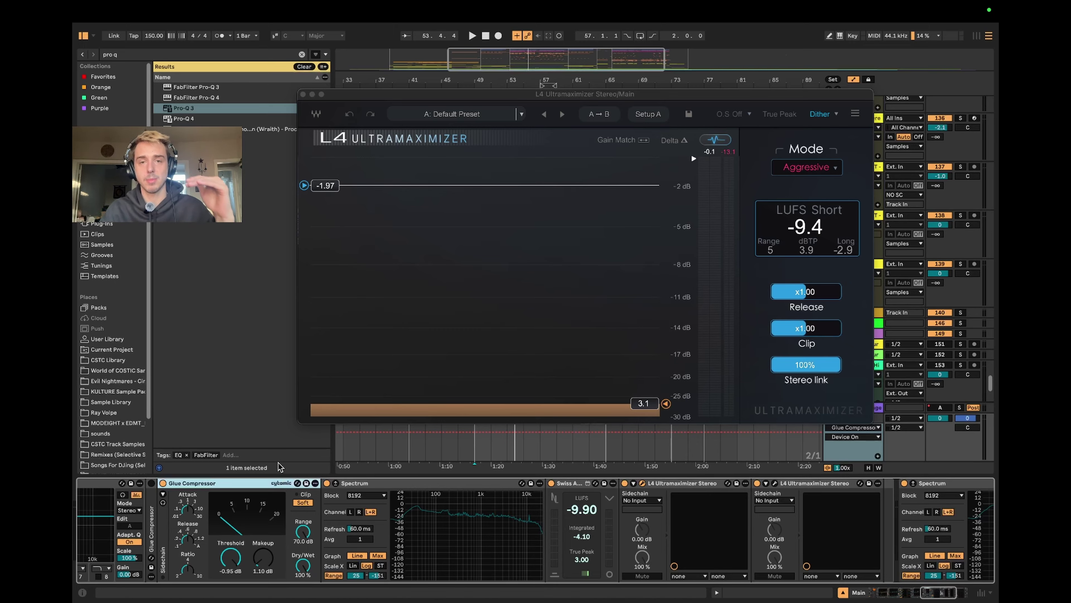
click(659, 485)
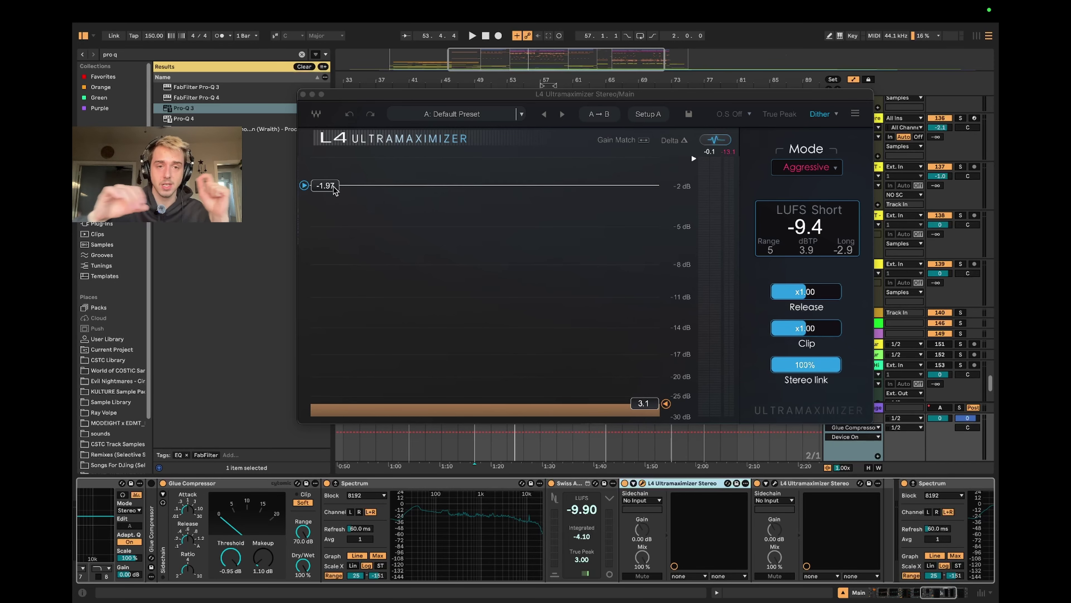
click(239, 487)
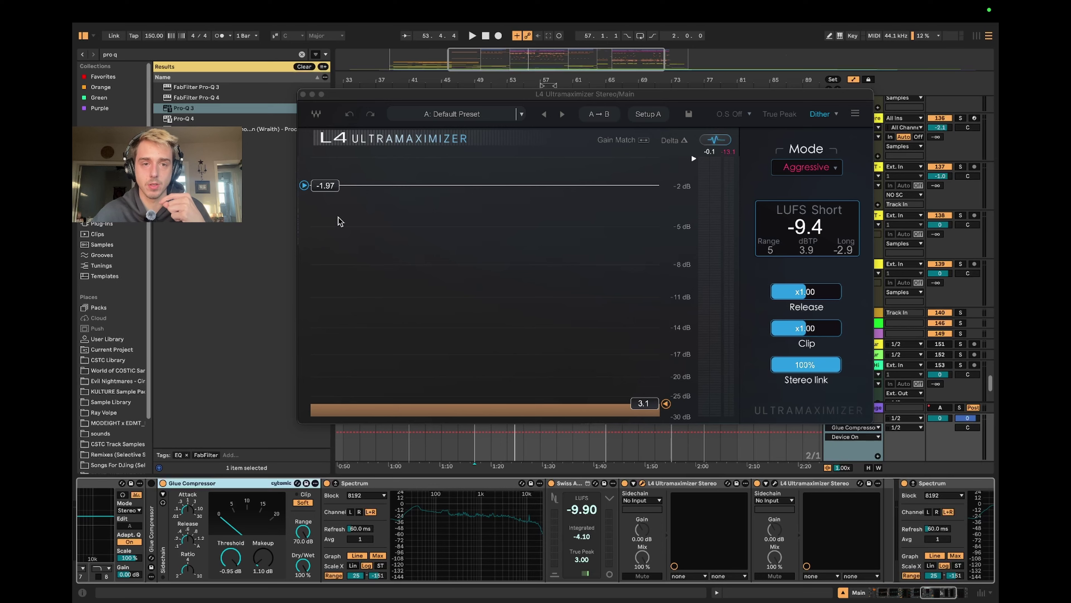
click(343, 94)
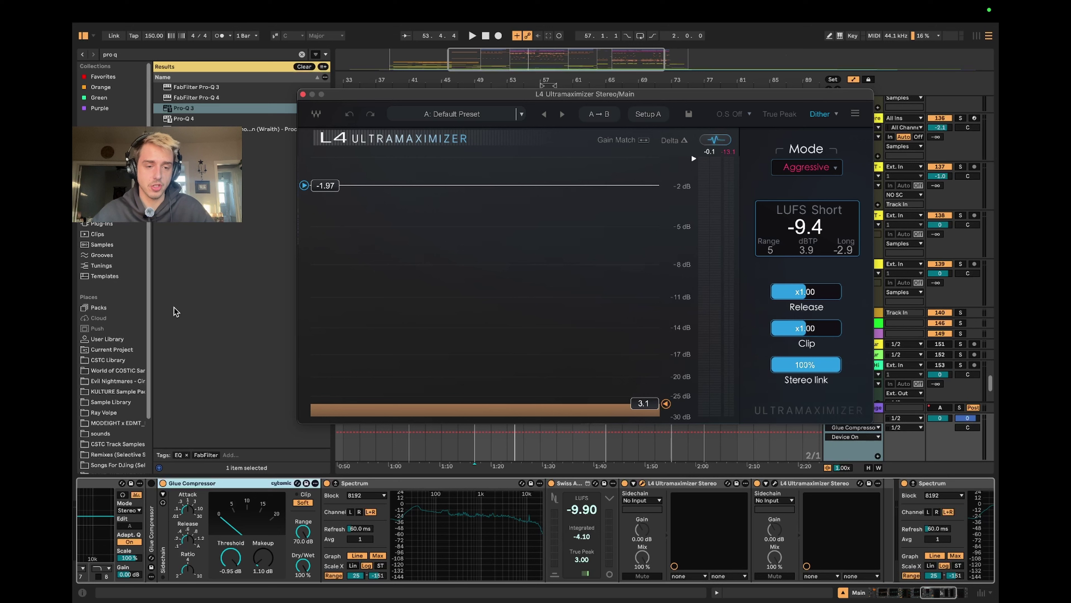
click(227, 481)
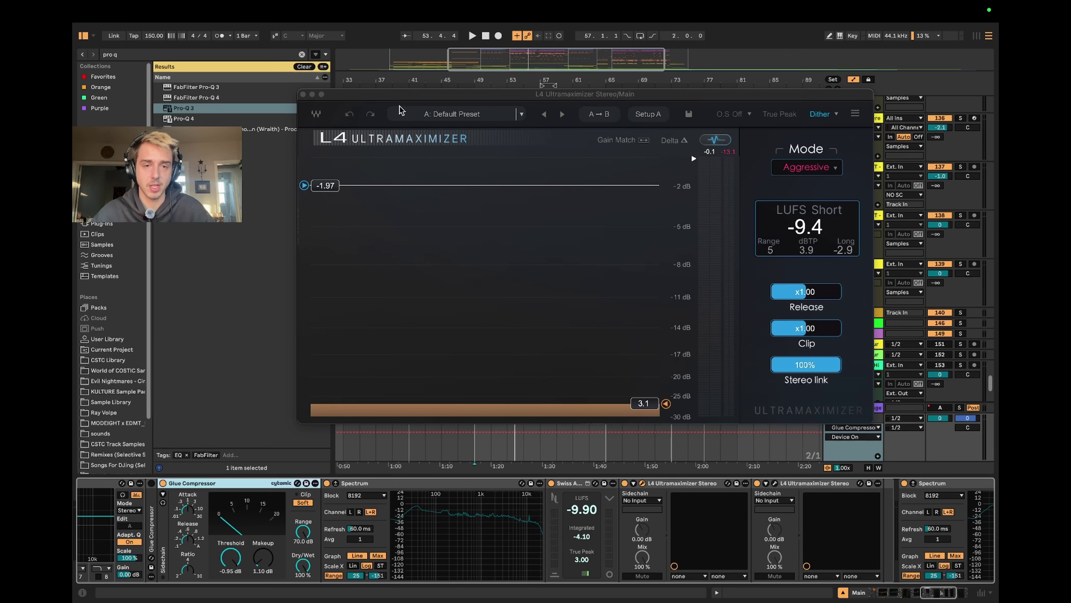
click(417, 99)
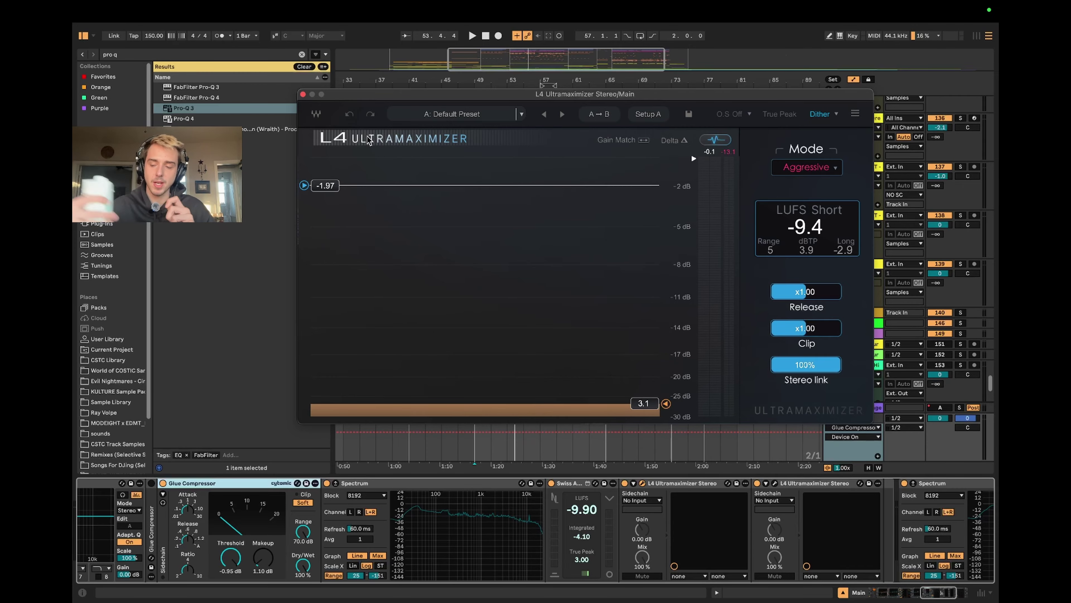
click(302, 94)
Step: Look over Spectrum and the loudness meter, reopen the first L4 Ultramaximizer and switch it to its Threshold and Ceiling faders
click(421, 482)
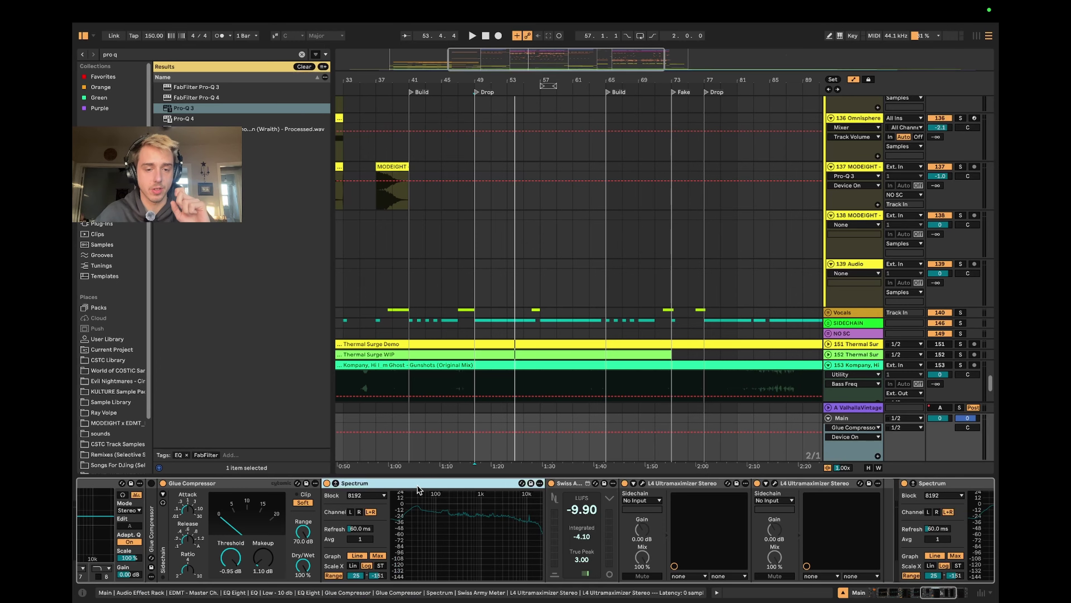
click(559, 485)
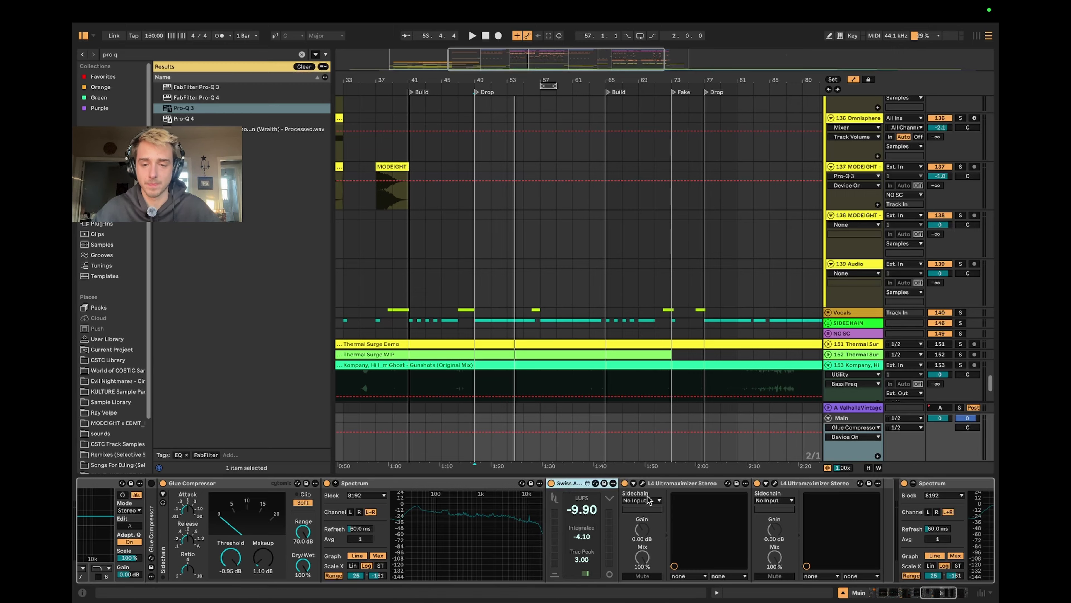
click(660, 483)
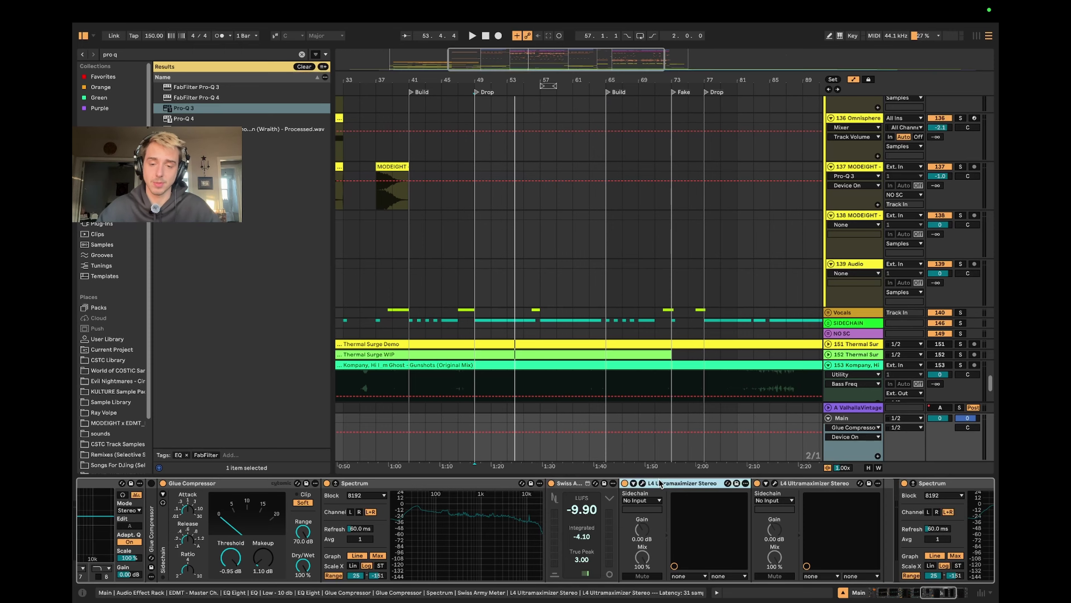
click(642, 484)
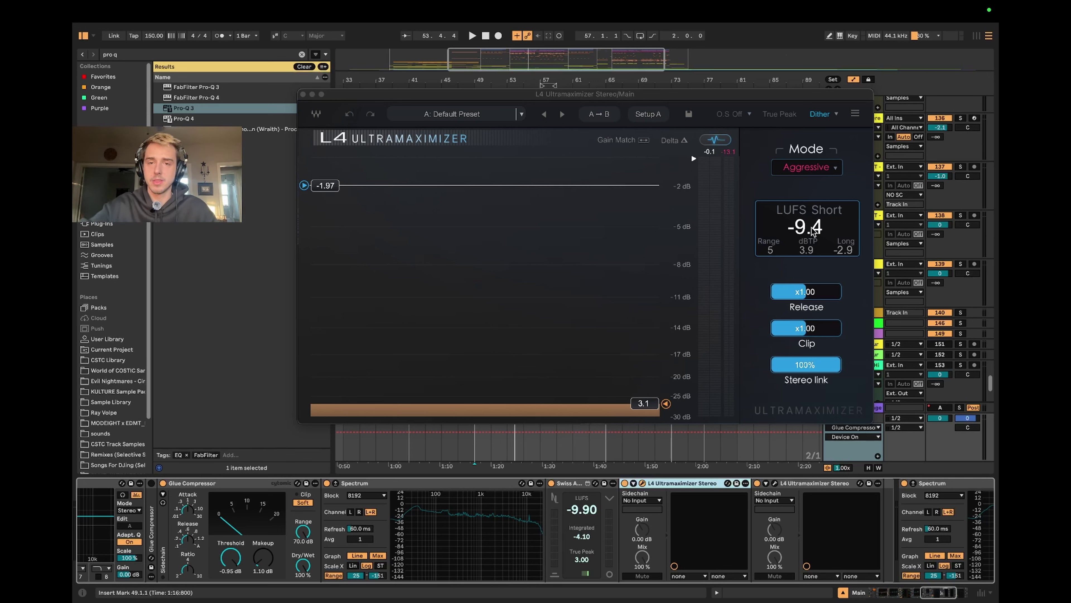
click(718, 141)
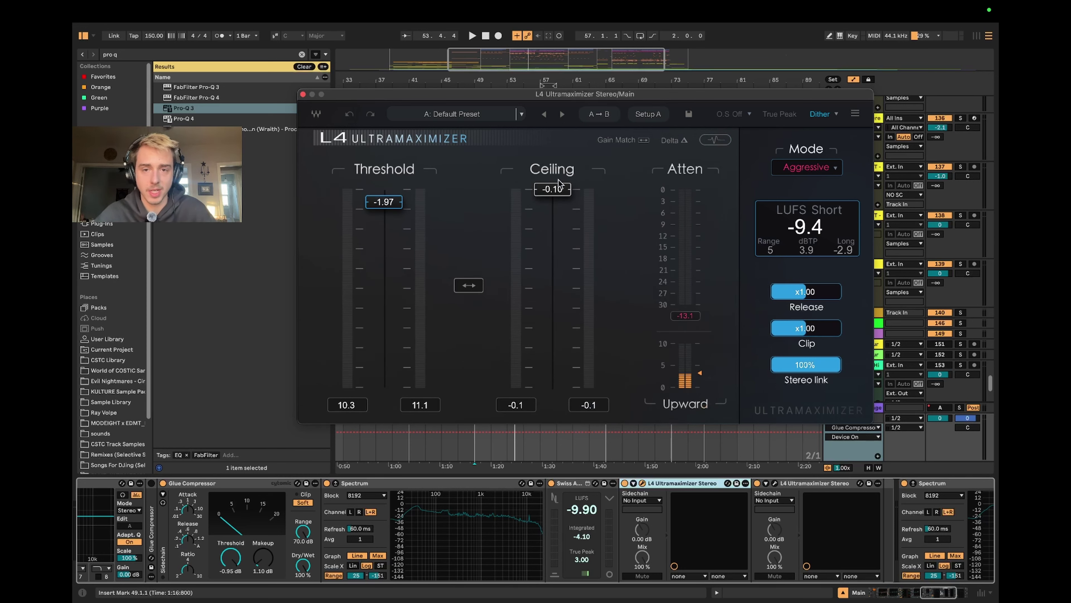
Step: Examine the first L4 Ultramaximizer's Threshold and Ceiling faders alongside the Glue Compressor, and close the limiter's window
click(314, 500)
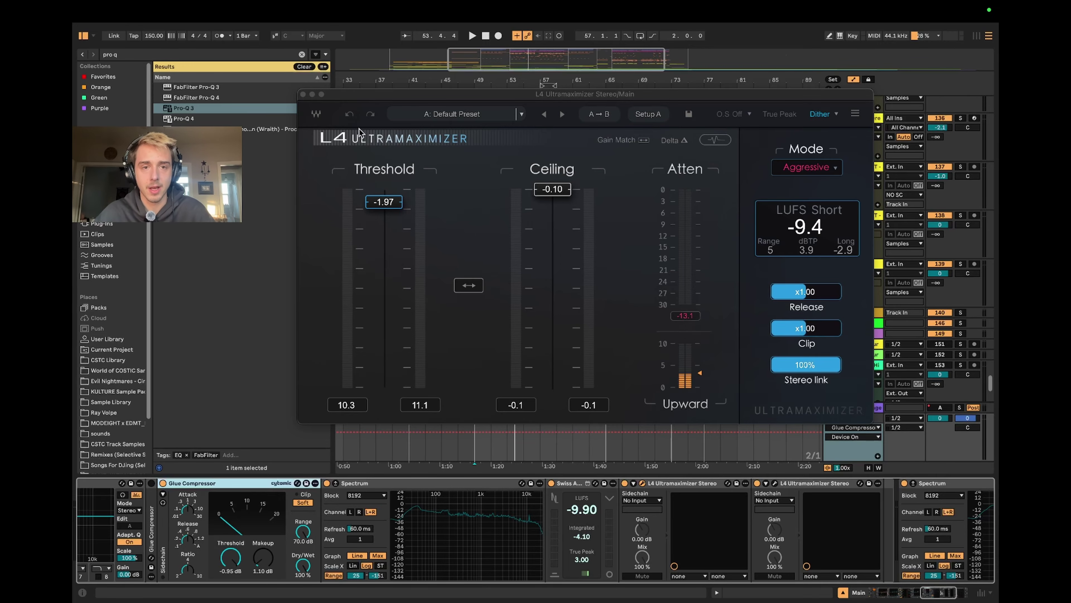
drag(378, 101, 392, 110)
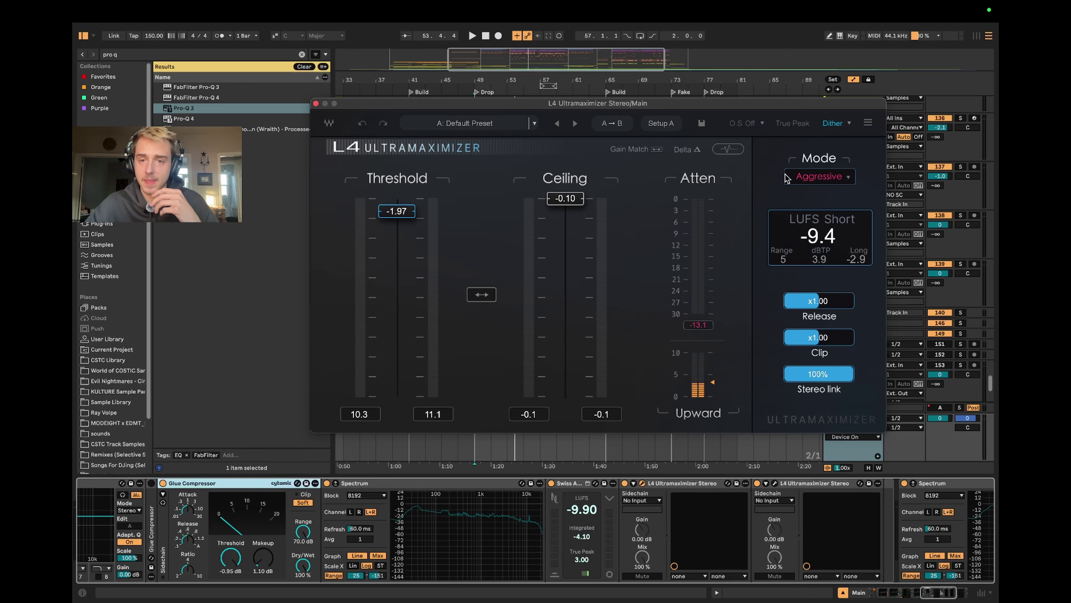
drag(523, 110, 540, 126)
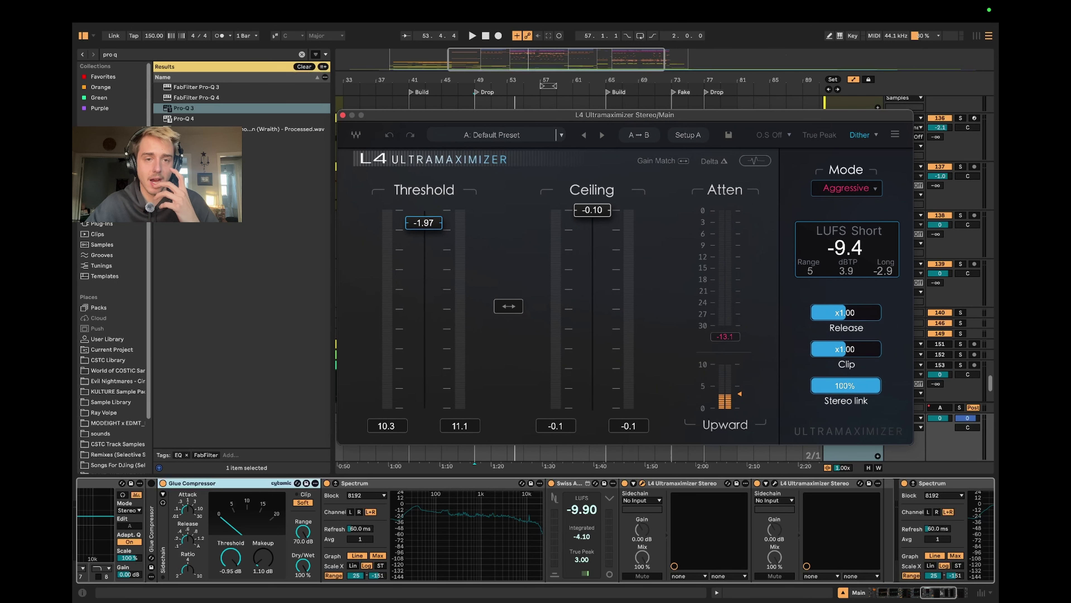
drag(452, 120, 450, 131)
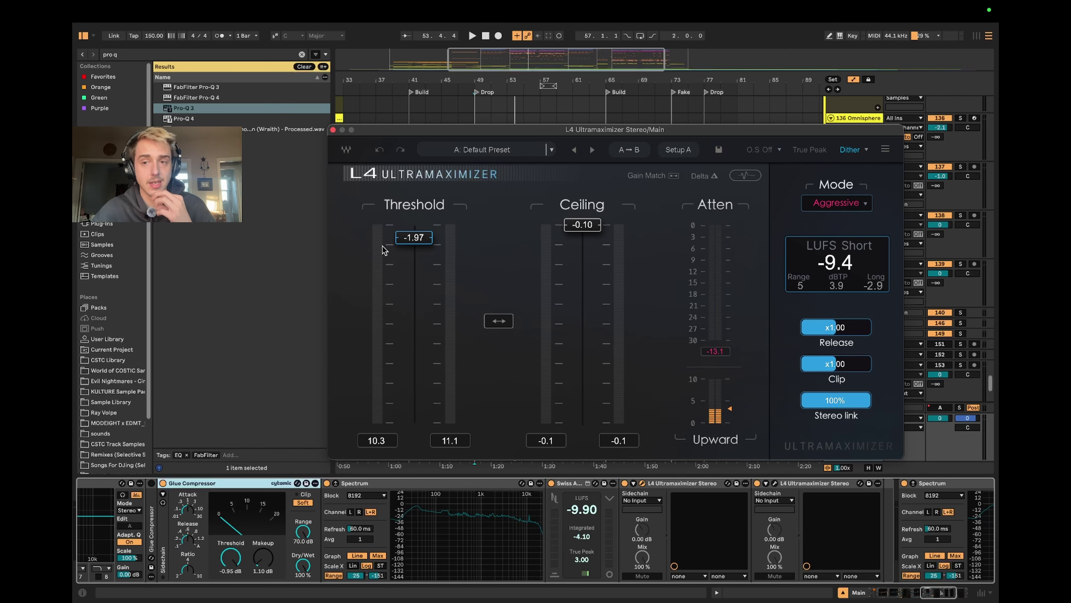
drag(614, 128, 565, 121)
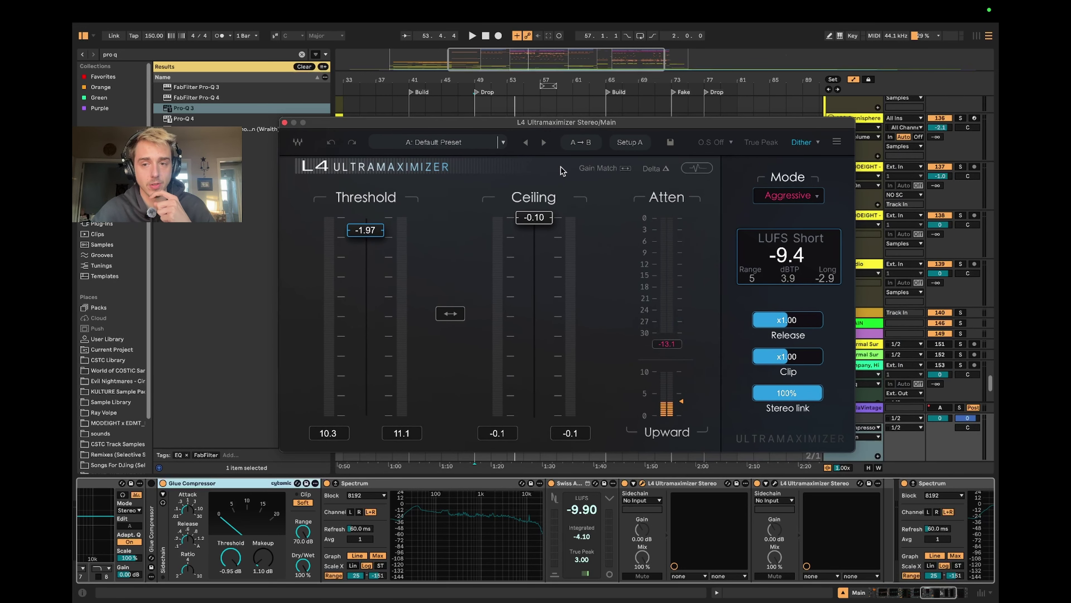
click(385, 125)
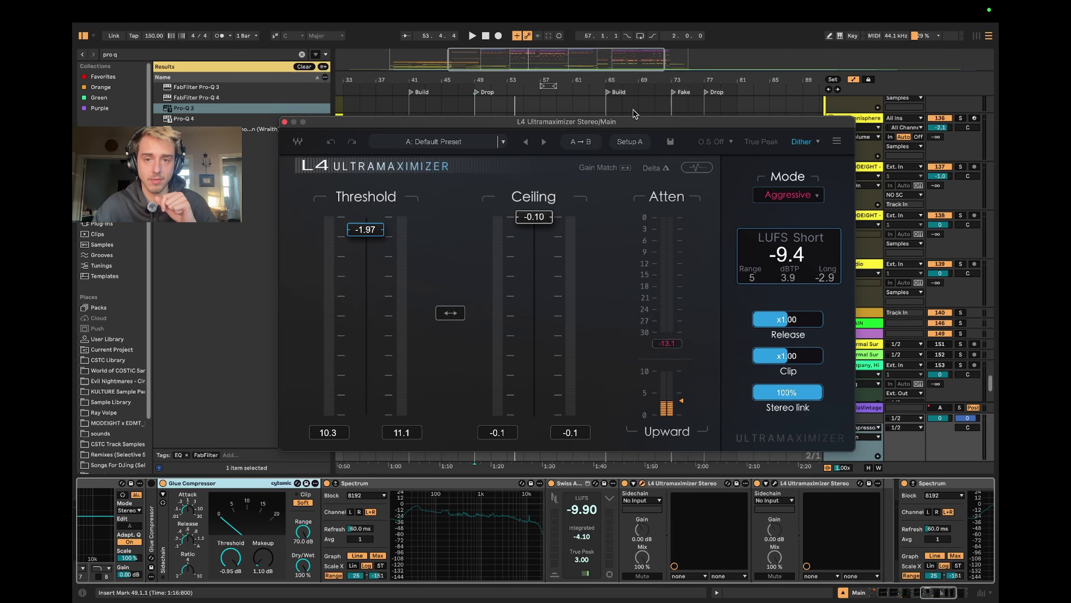
drag(632, 121, 673, 126)
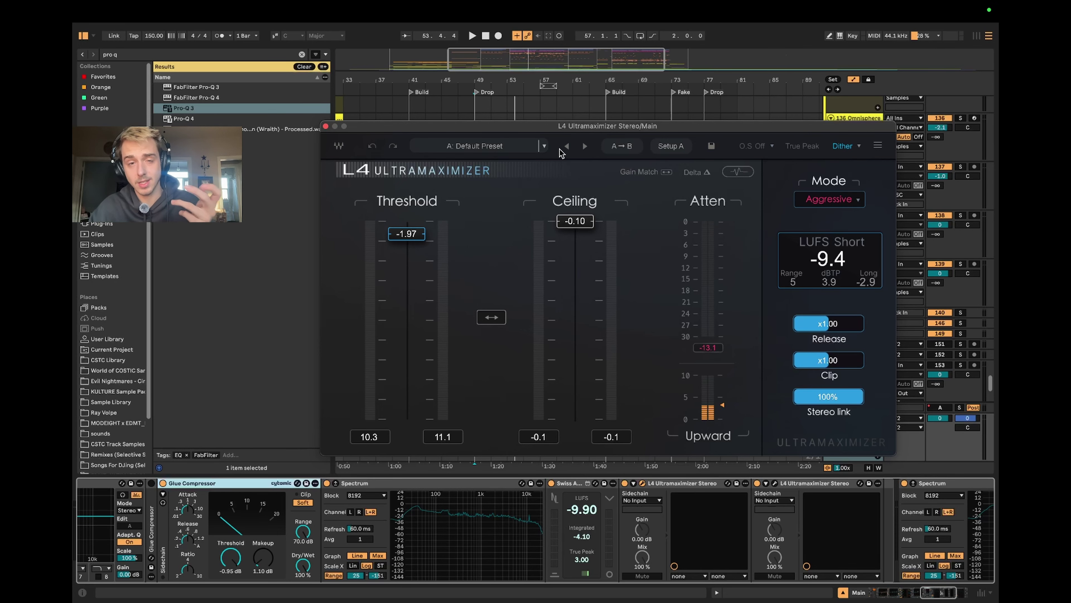
click(325, 126)
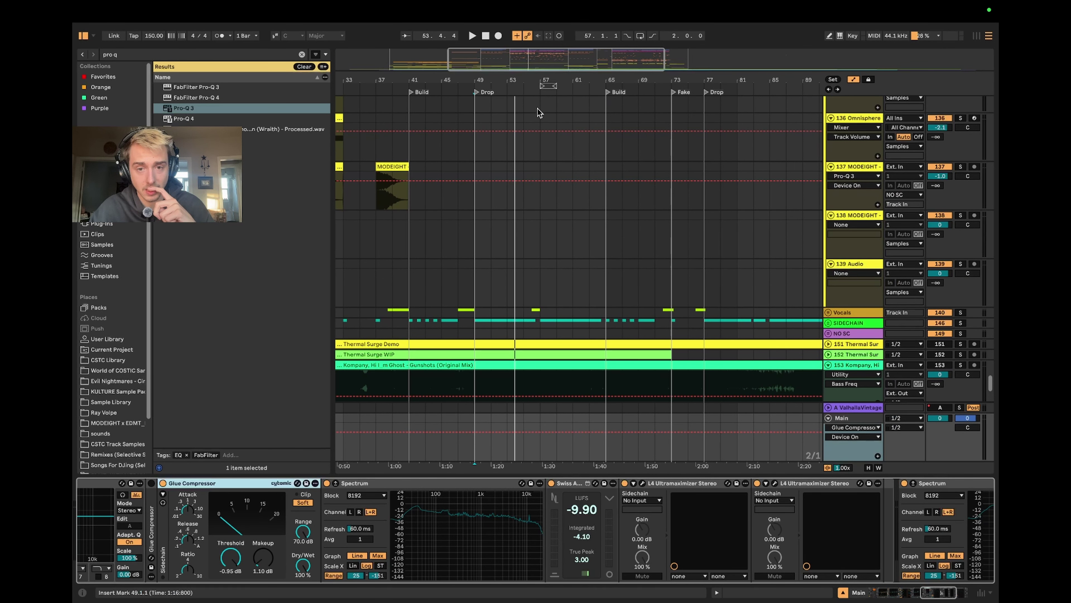
Step: Extend the first Test Subject 404 clip on track 159 to bar 137 to inspect its full waveform, and undo the extension
drag(512, 84, 512, 53)
scroll(509, 239, down, 8)
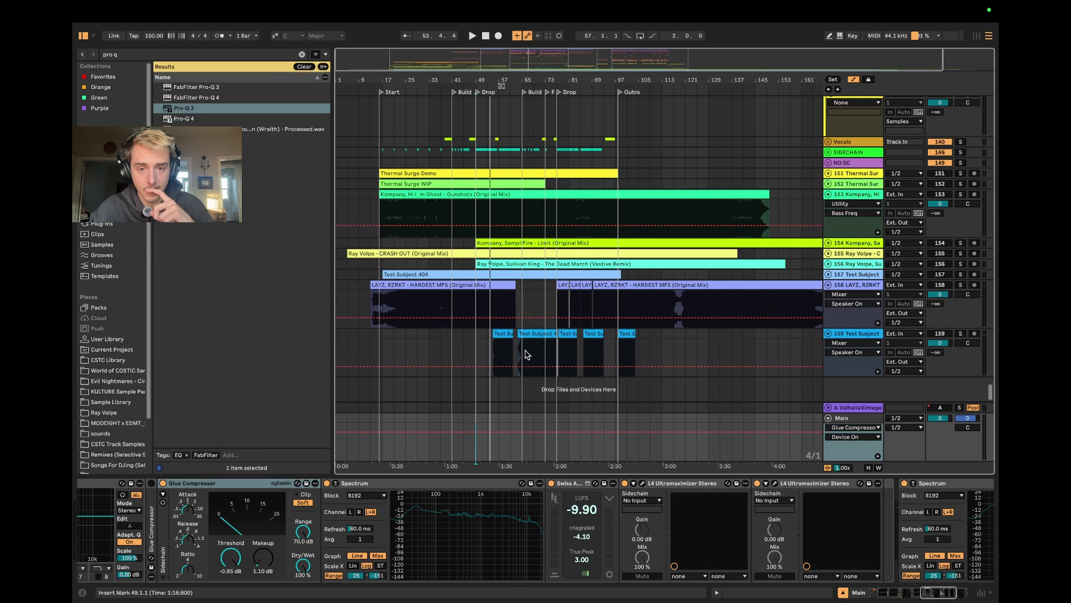
drag(495, 354, 732, 350)
key(ctrl+j)
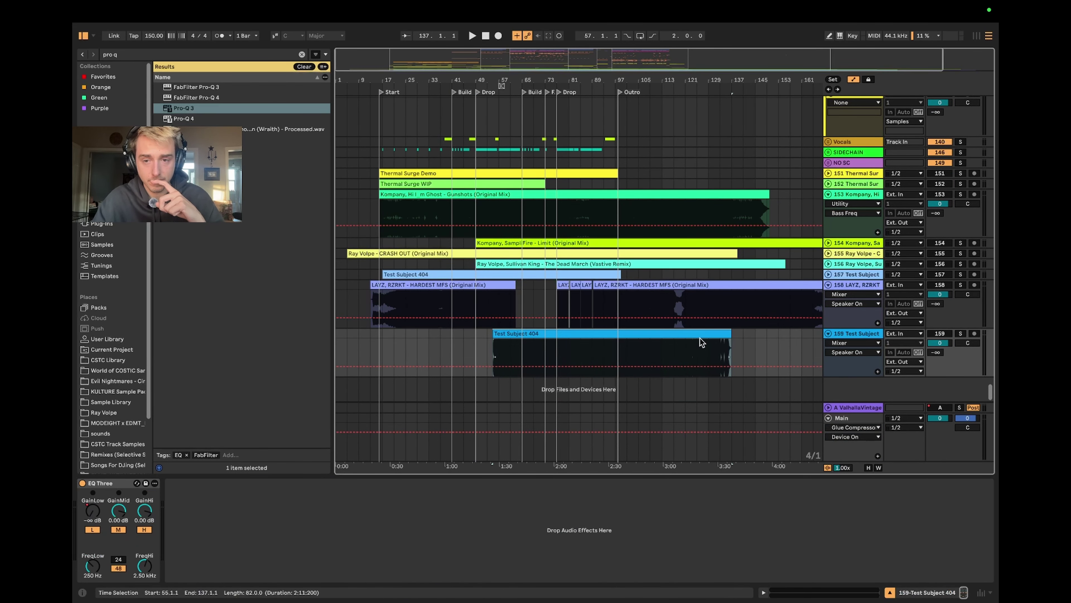
double_click(616, 333)
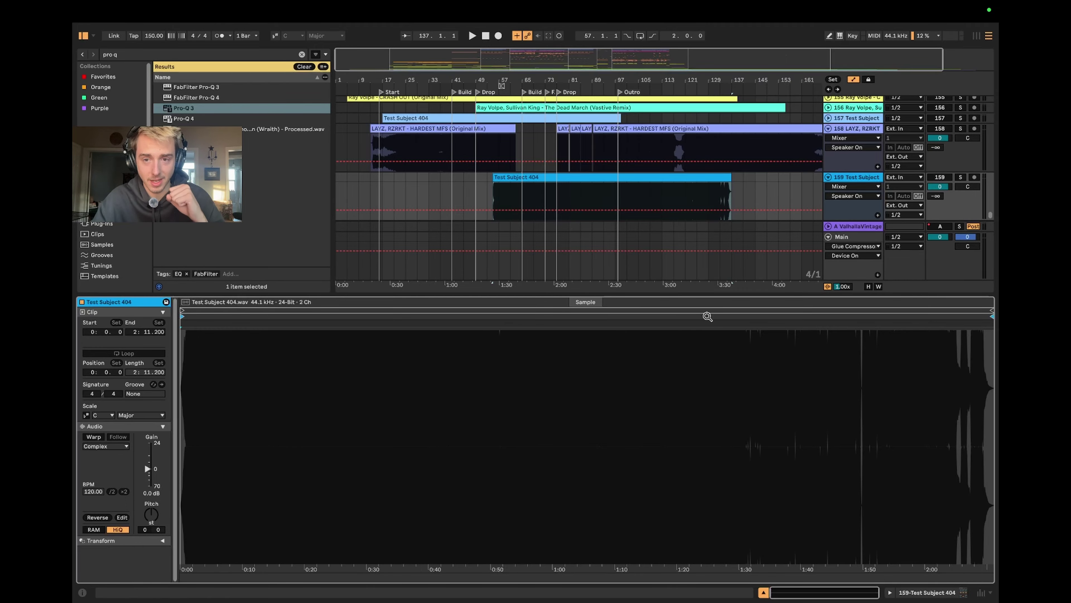
key(ctrl+alt+l)
key(ctrl+z)
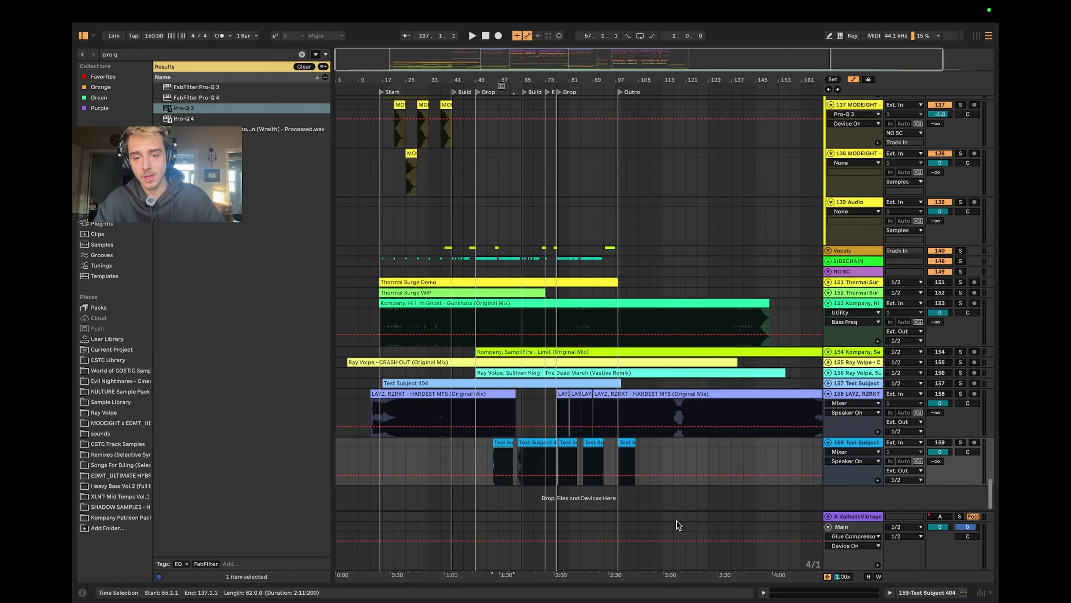
Step: Return to the Main track's device chain, reopen the first L4 Ultramaximizer to check its settings, and close it
click(842, 526)
click(940, 593)
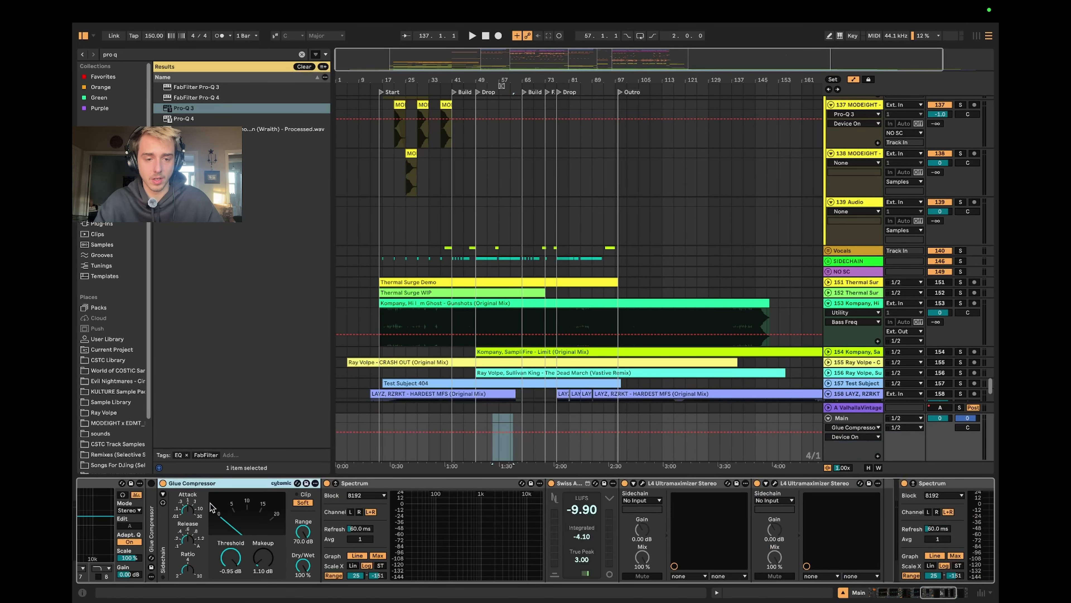
click(642, 483)
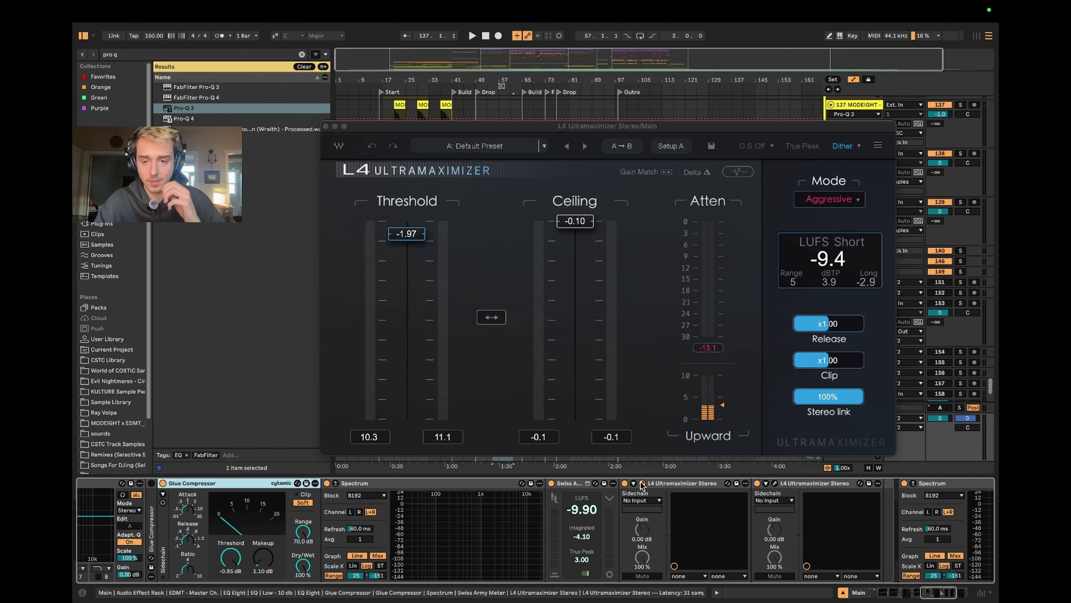
mouse_move(726, 410)
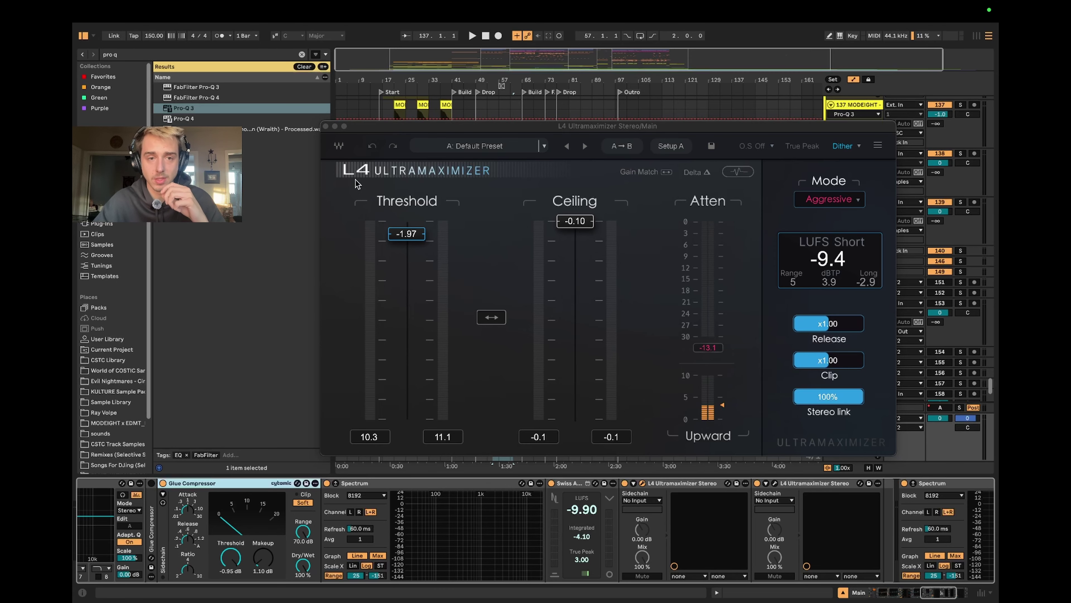
click(326, 126)
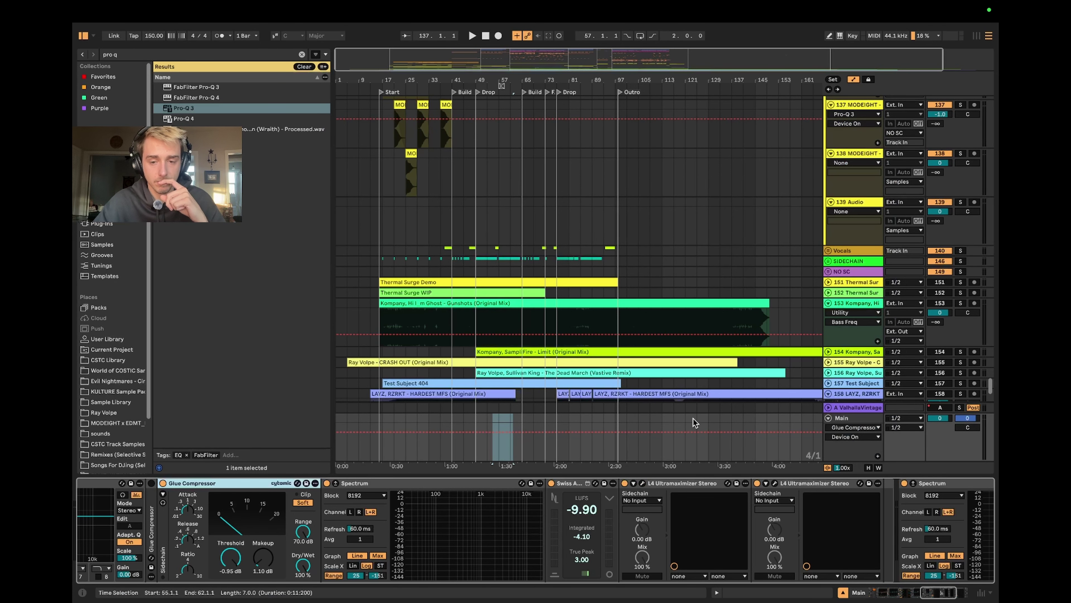
Step: Open the second L4 Ultramaximizer and examine its Threshold and 0.00 Ceiling in both the fader and waveform displays
click(775, 483)
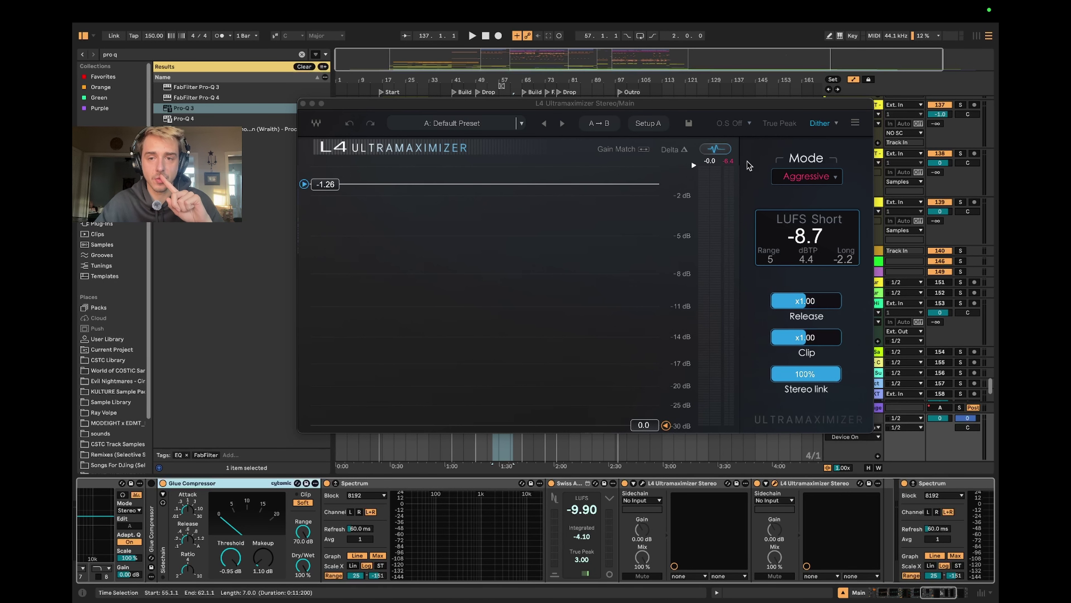
click(722, 149)
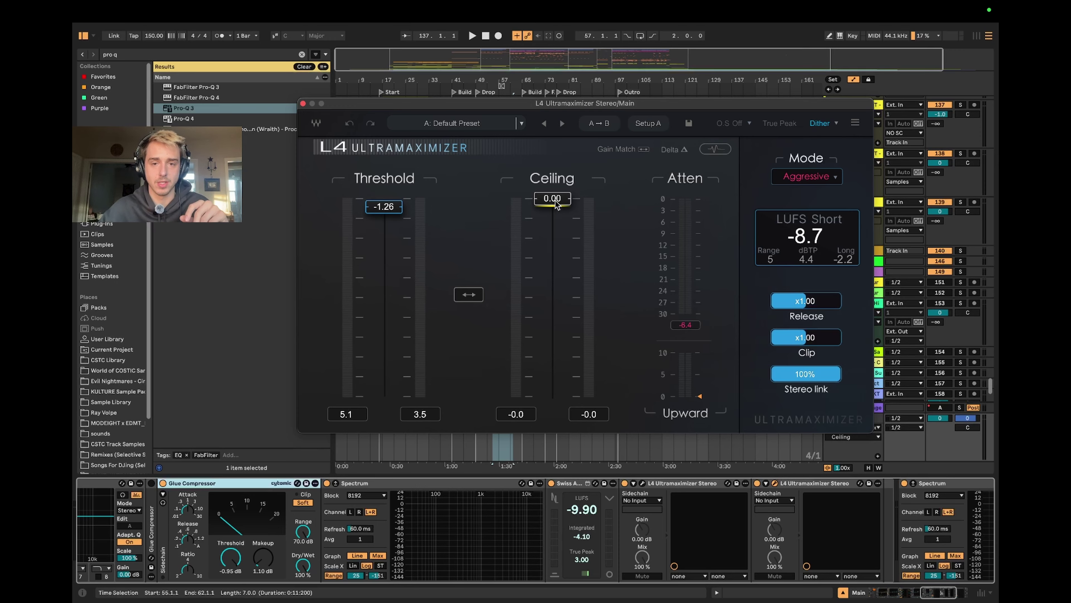
drag(557, 205, 557, 202)
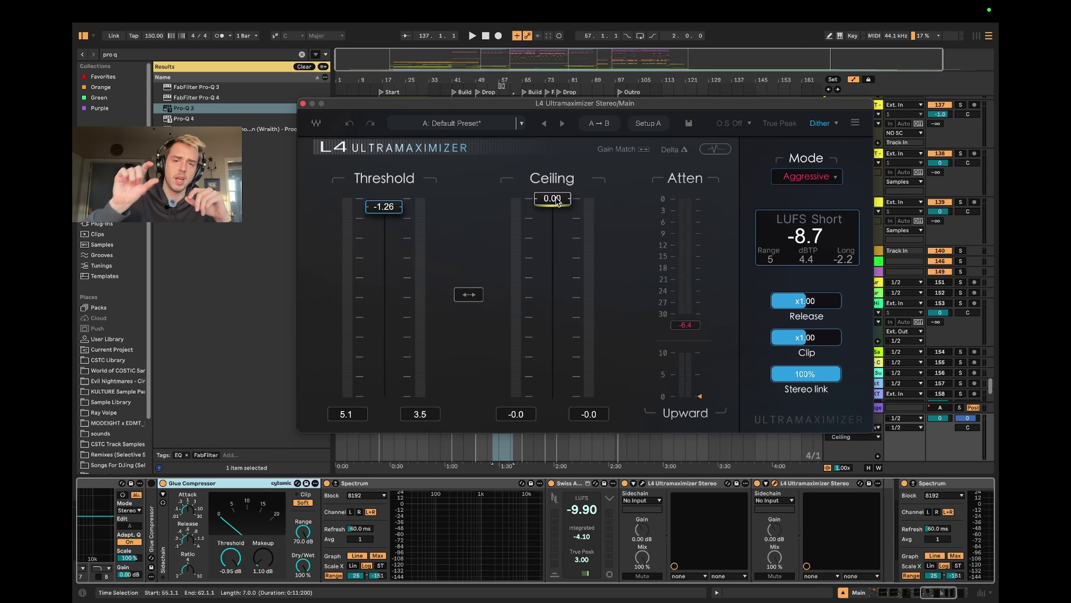
key(space)
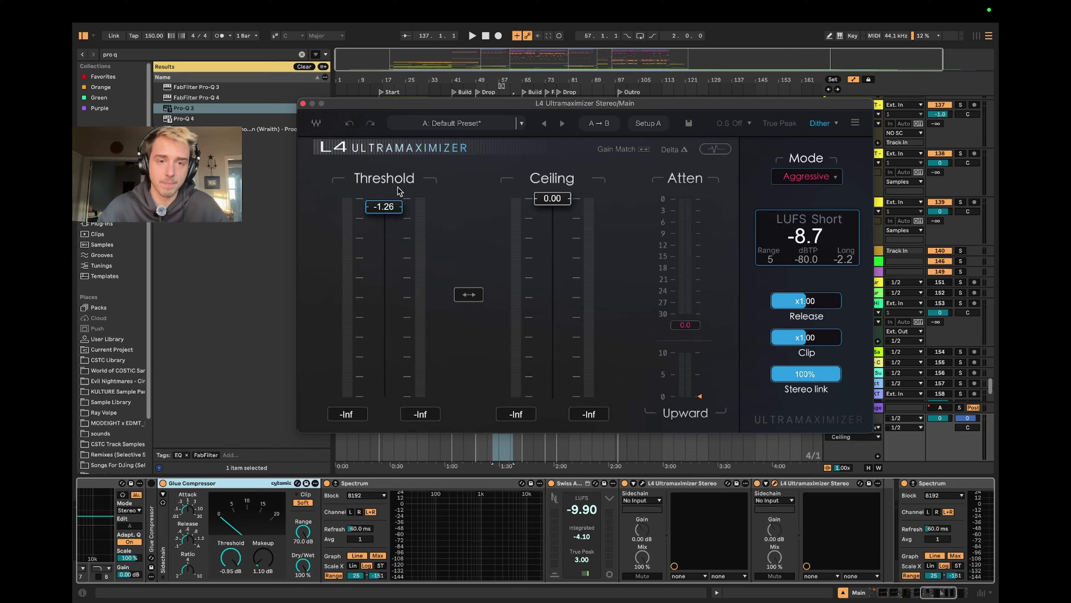
click(713, 149)
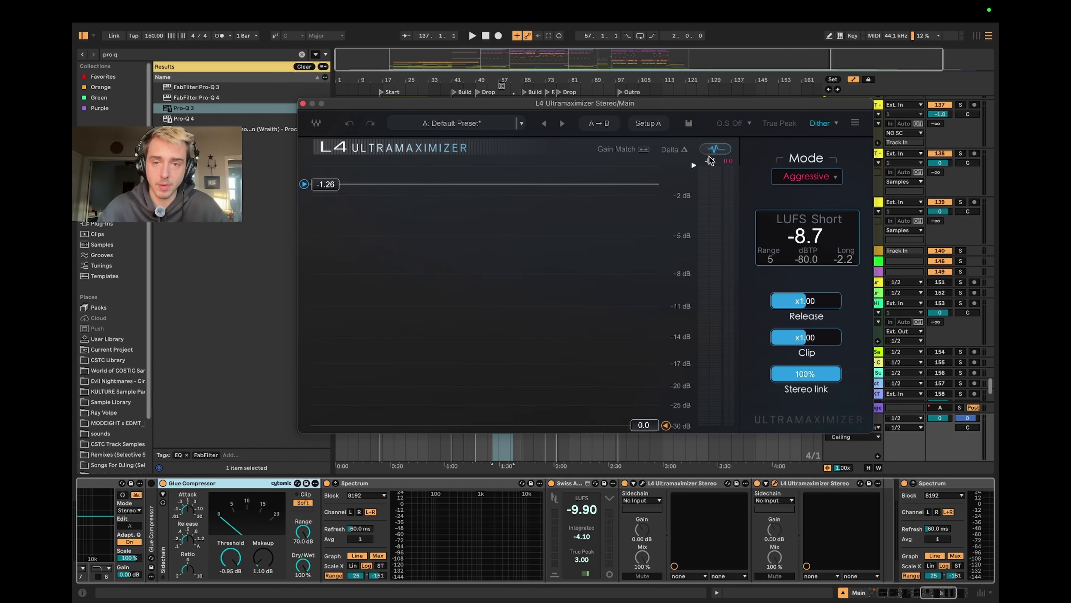
click(716, 149)
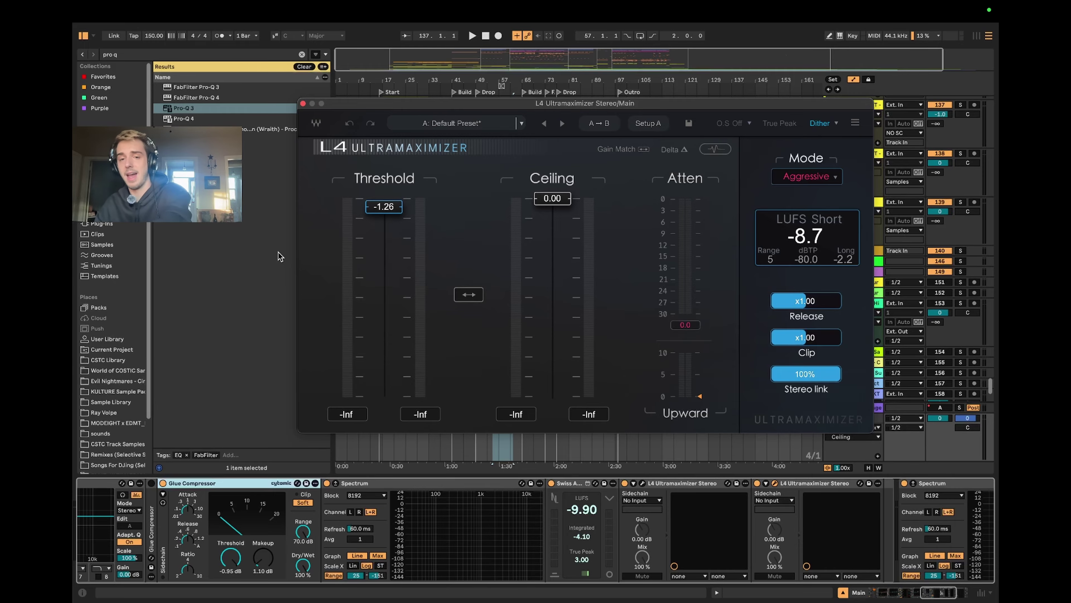
Step: Reset the second L4 Ultramaximizer's loudness readings and play the Drop from bar 49 with that limiter reopened
click(843, 261)
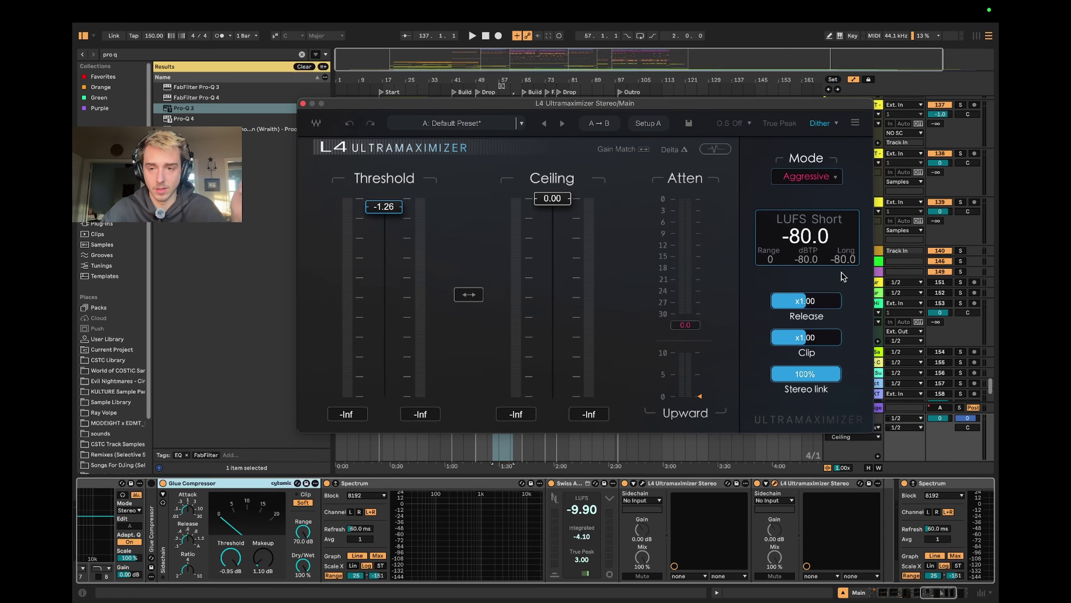
click(303, 104)
click(473, 239)
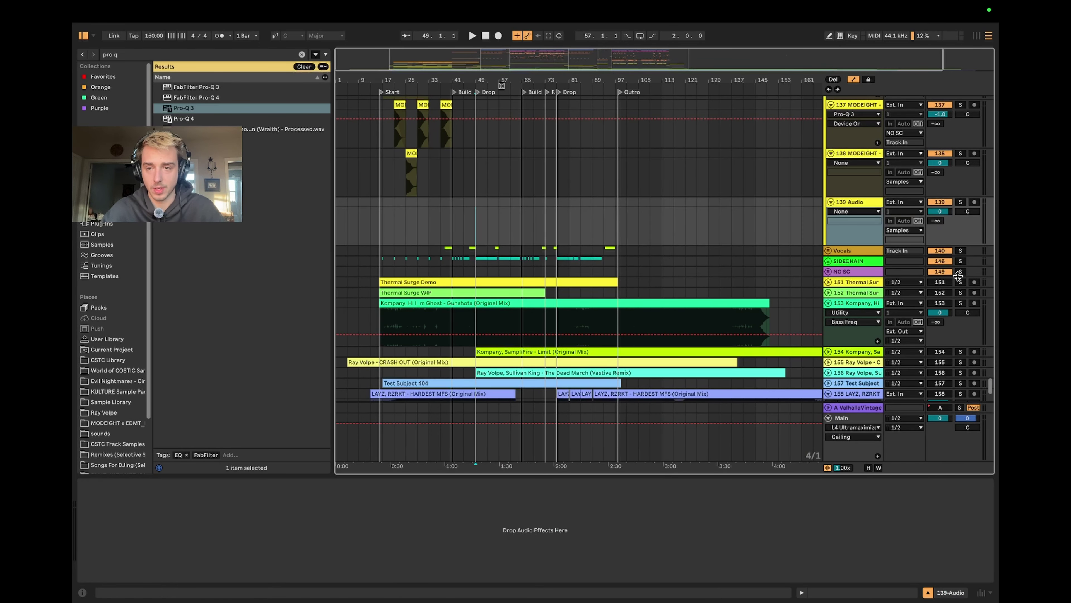
key(space)
click(478, 454)
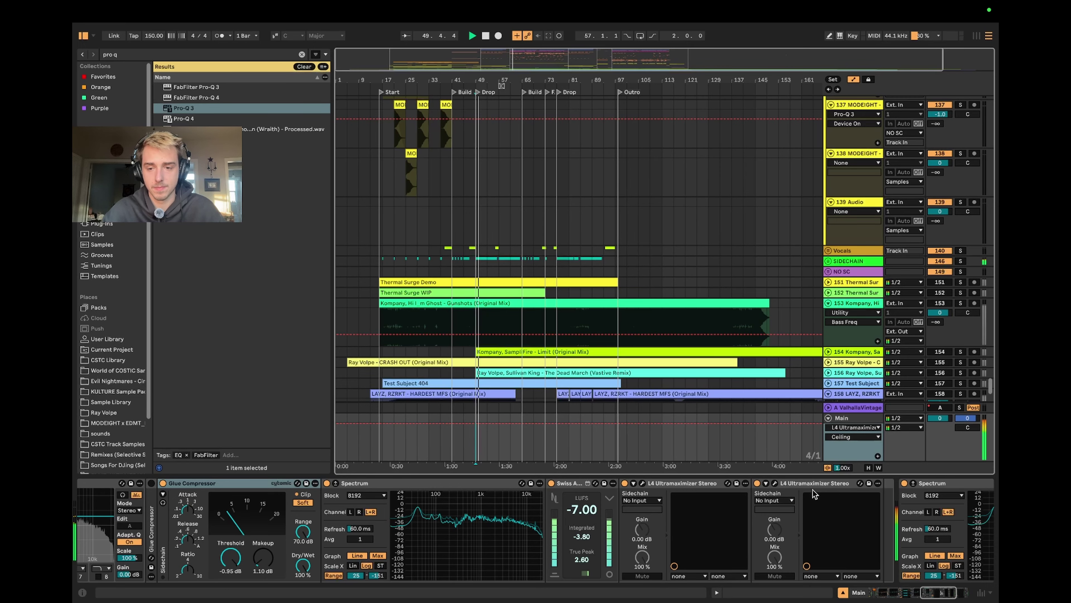
click(775, 483)
Step: Compare the Drop with the second L4 Ultramaximizer bypassed and enabled, leaving it enabled, and close its window after stopping playback
click(758, 484)
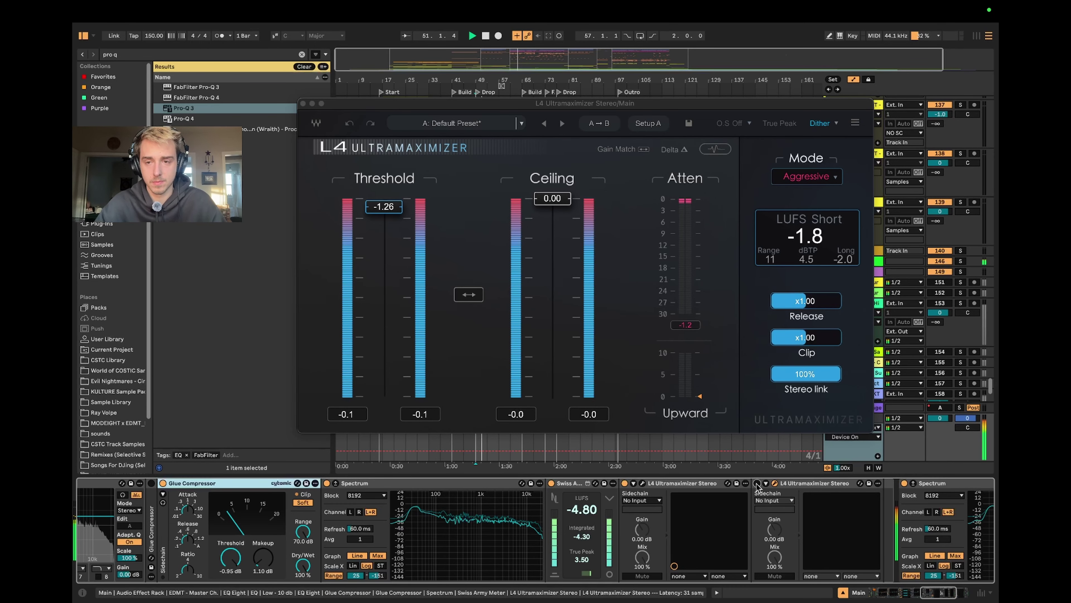
click(757, 484)
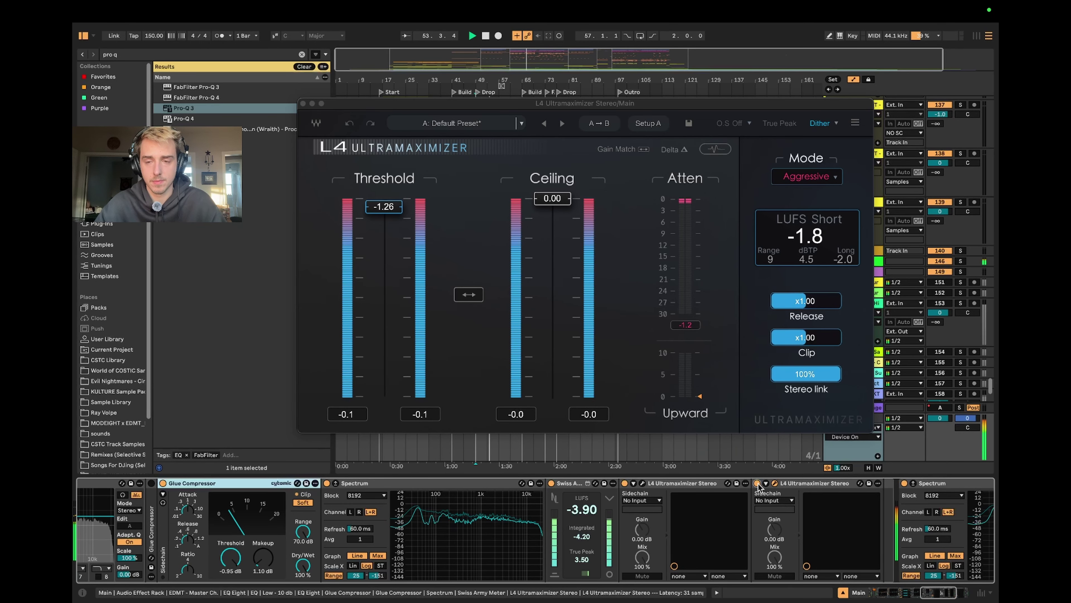
click(757, 484)
click(757, 483)
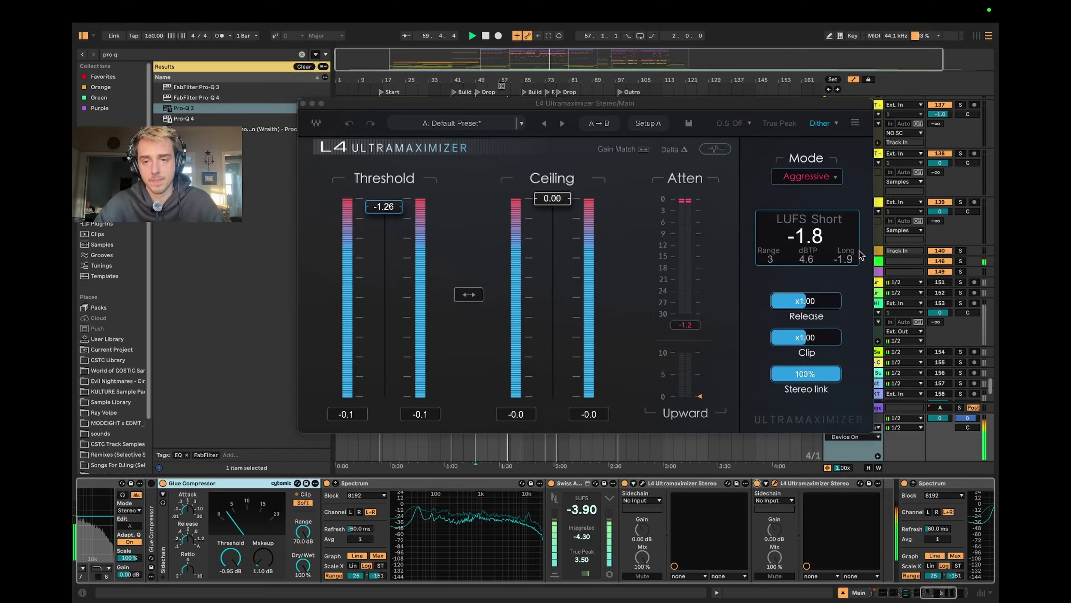
key(space)
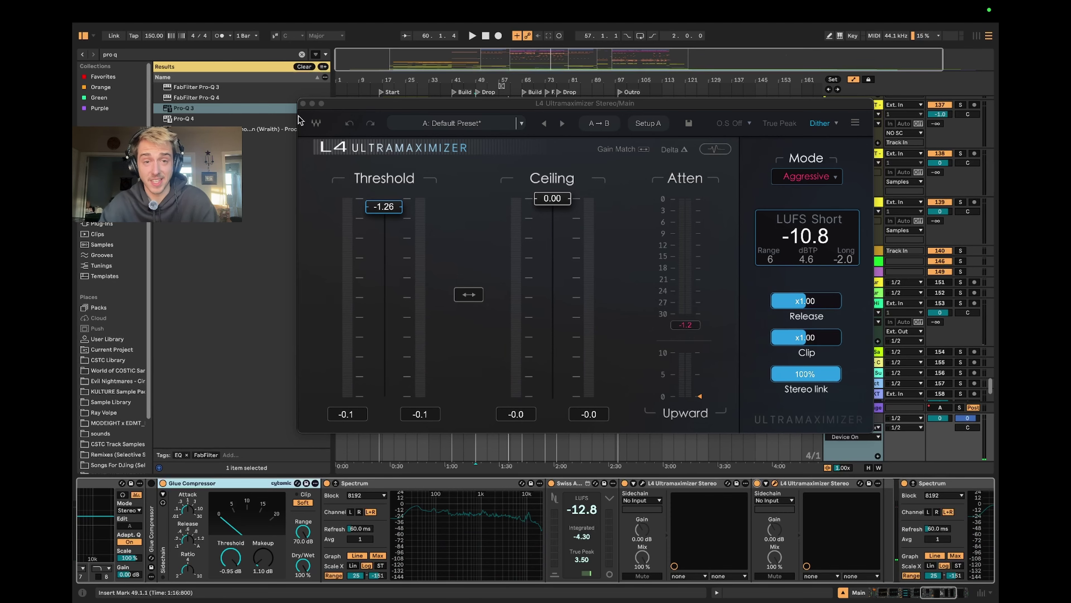
click(302, 103)
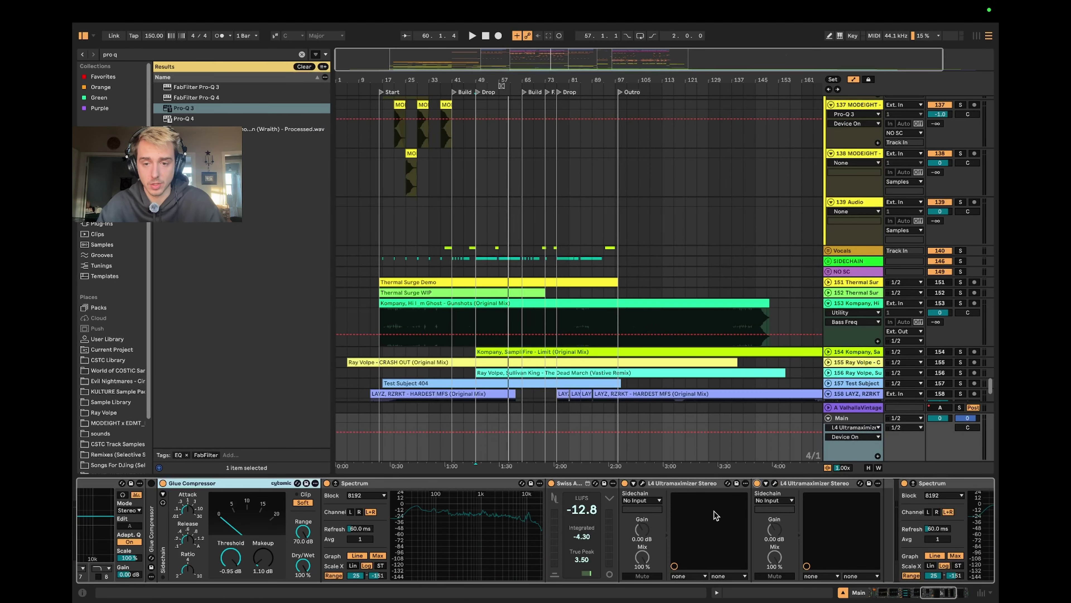
Step: Try the first L4 Ultramaximizer's ceiling at 0.00 during the Drop with the second one off, restore -0.10 and close the window
click(642, 484)
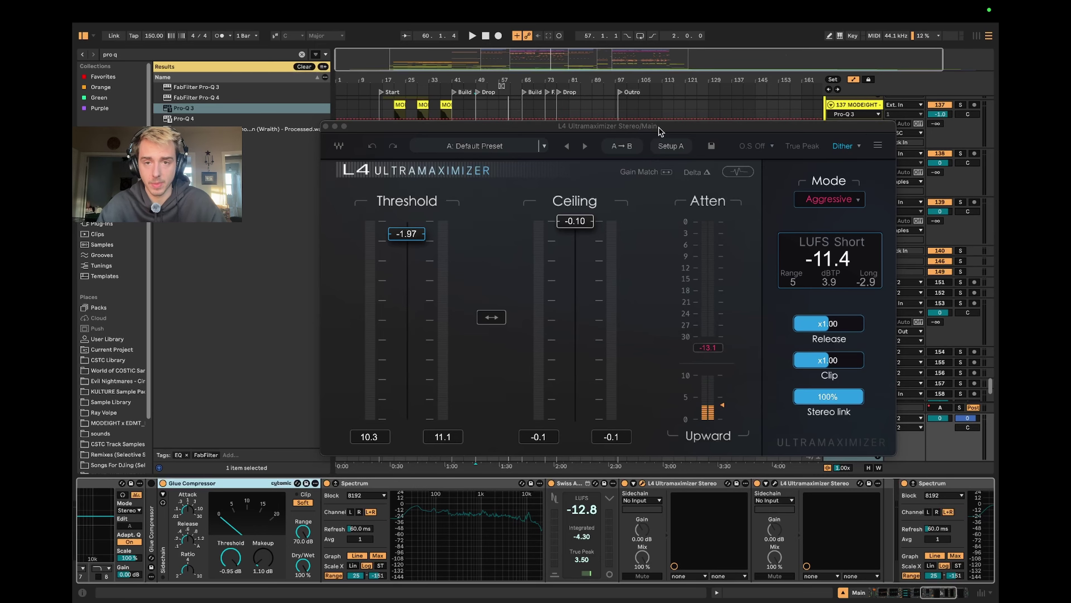
drag(660, 131, 599, 104)
click(797, 487)
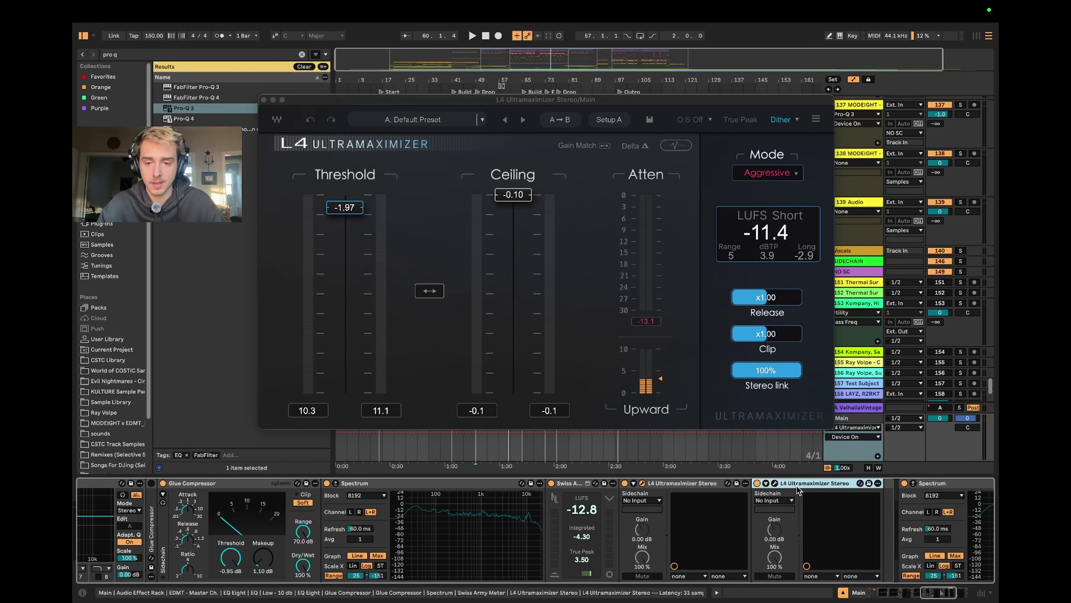
key(space)
drag(513, 195, 513, 186)
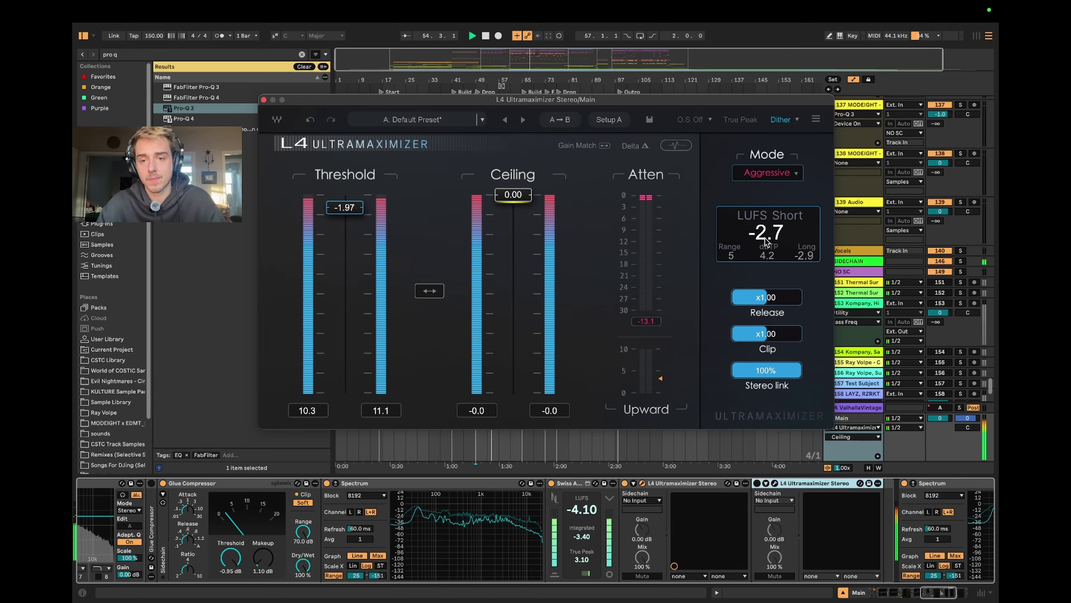
key(space)
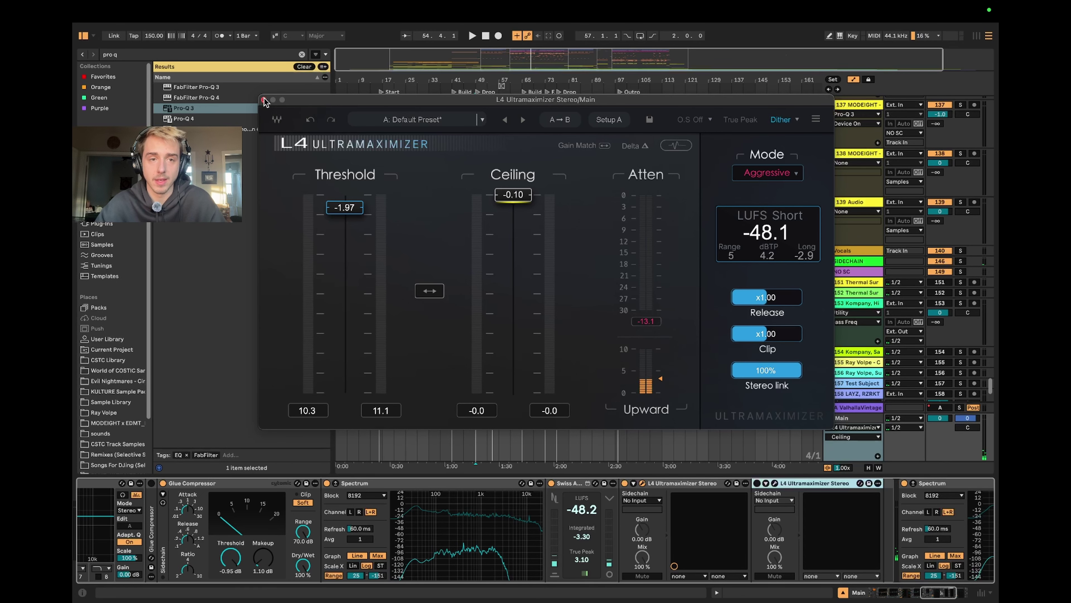
key(super+alt+p)
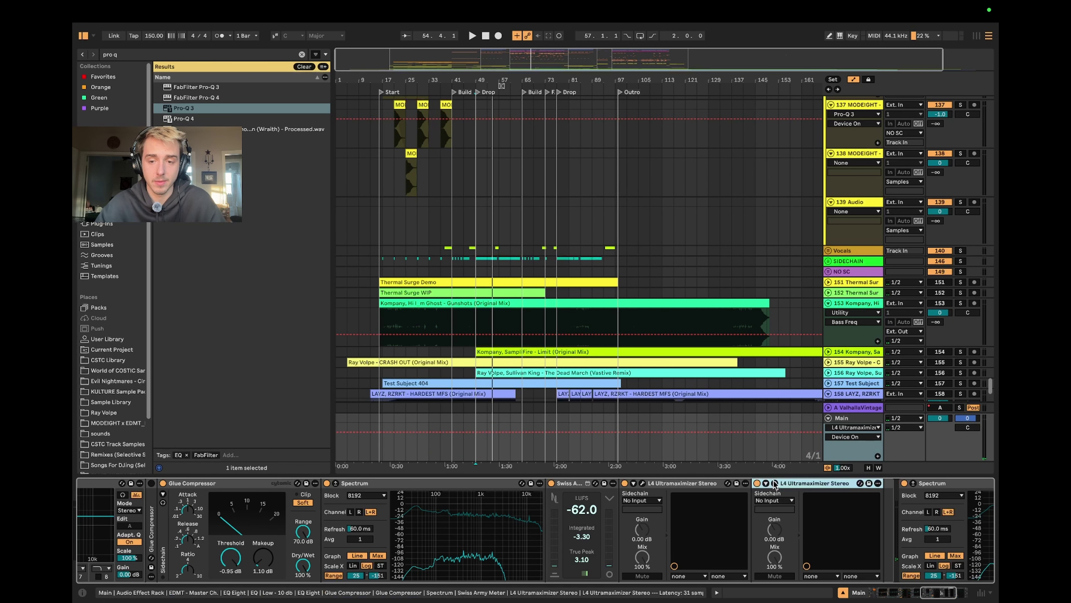
Step: Reopen the second L4 Ultramaximizer, play the Drop from bar 49 while checking its bypass, and close its window after stopping playback
key(super+alt+p)
key(space)
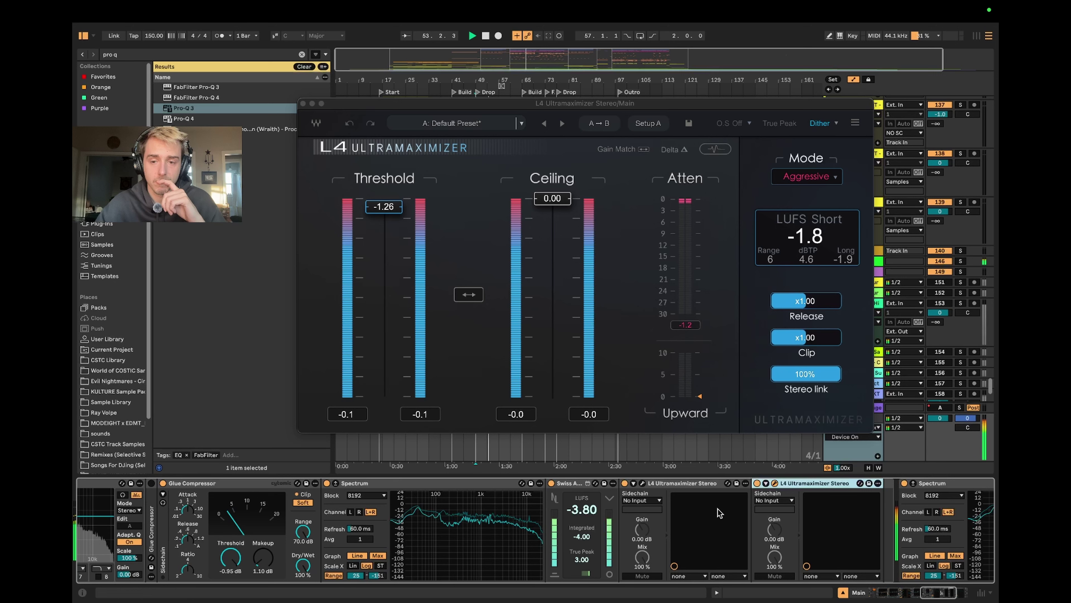
click(758, 484)
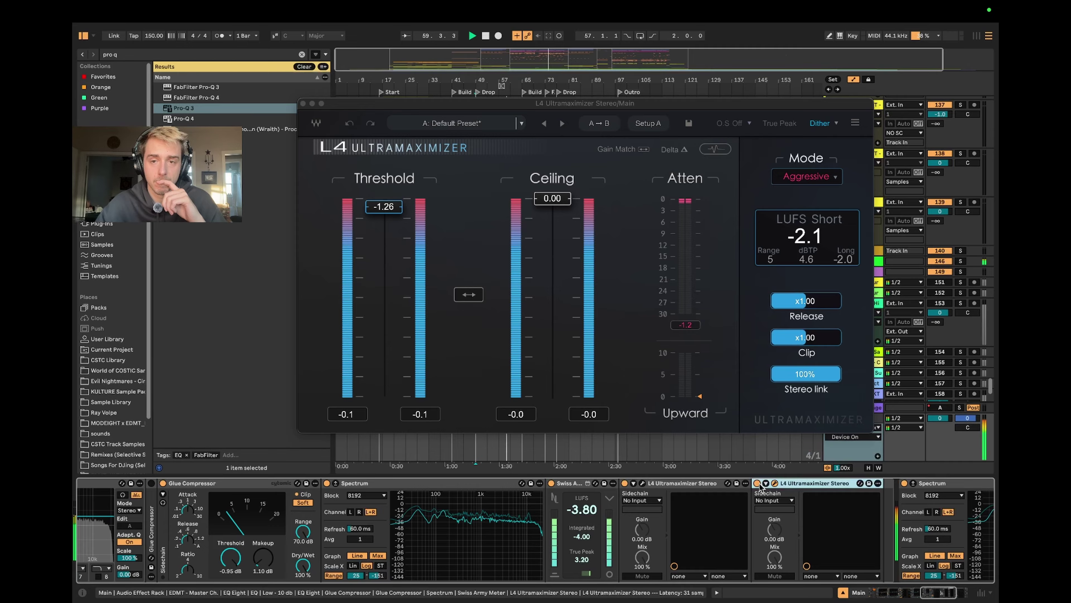
key(space)
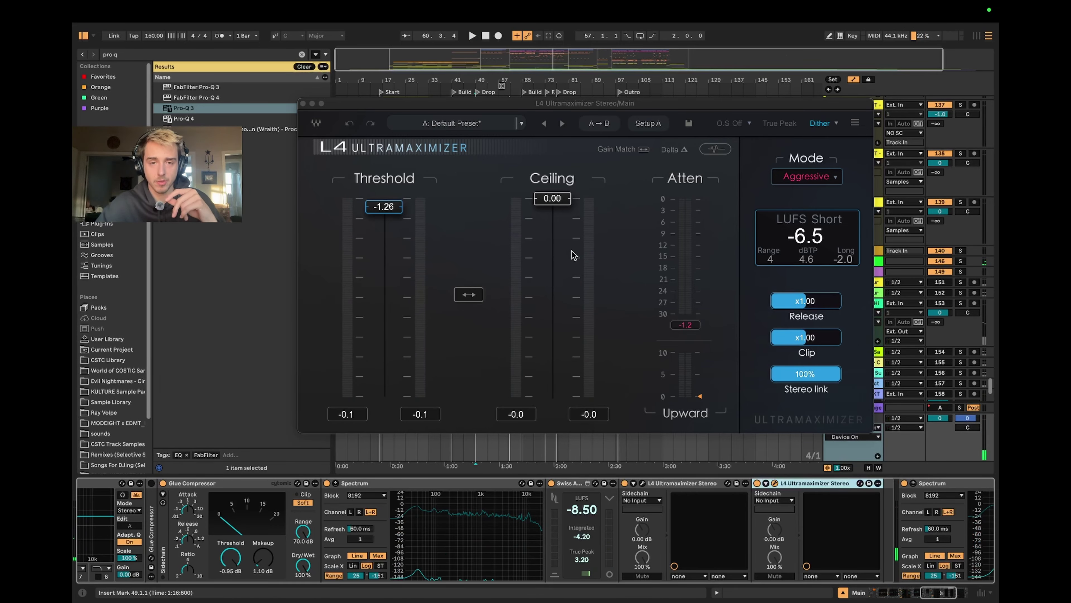
click(303, 103)
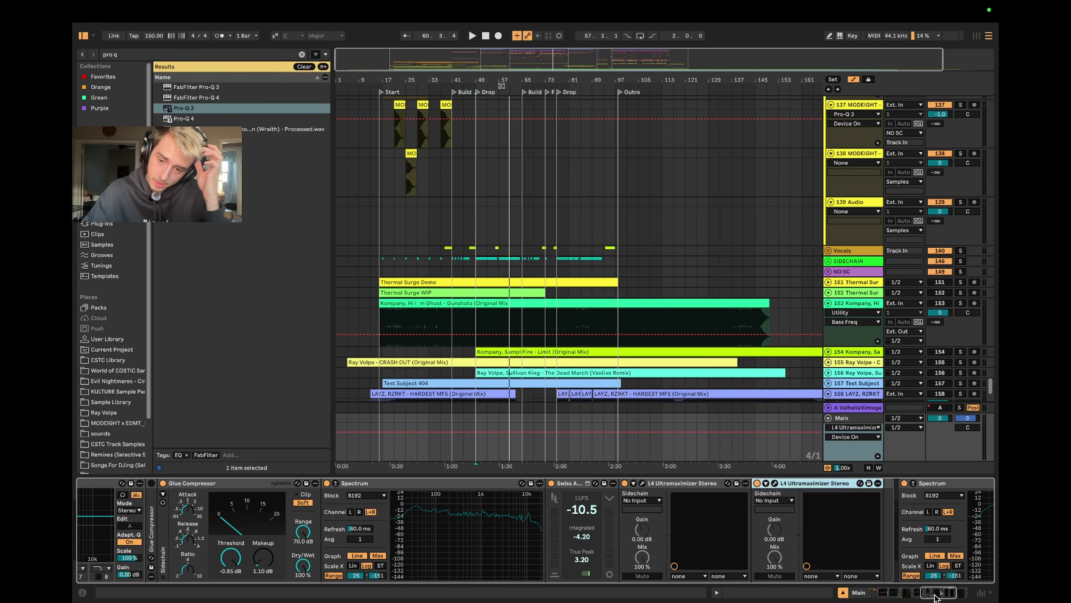
Step: Examine the Spectrum after the limiters, enlarging and restoring its display, and play a short part of the Drop from bar 49
scroll(771, 487, right, 5)
click(770, 489)
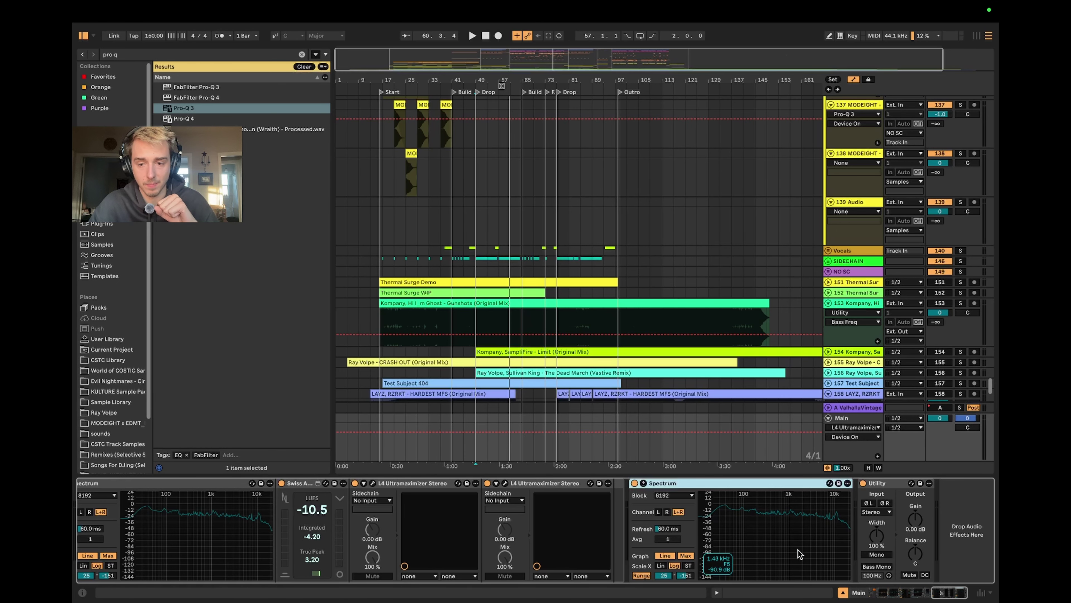
drag(944, 595, 940, 595)
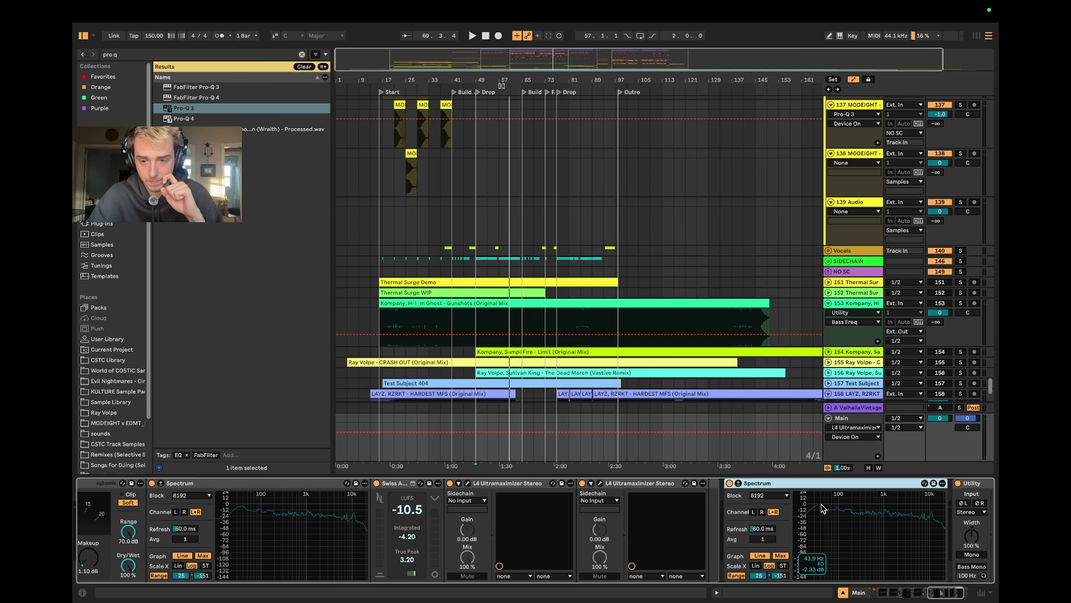
click(738, 483)
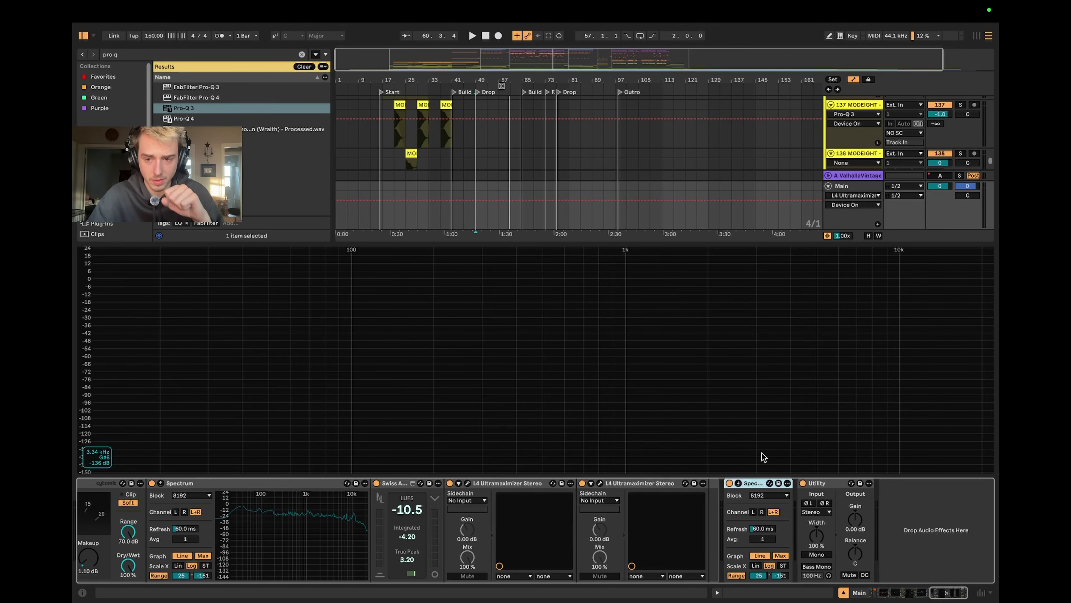
click(738, 483)
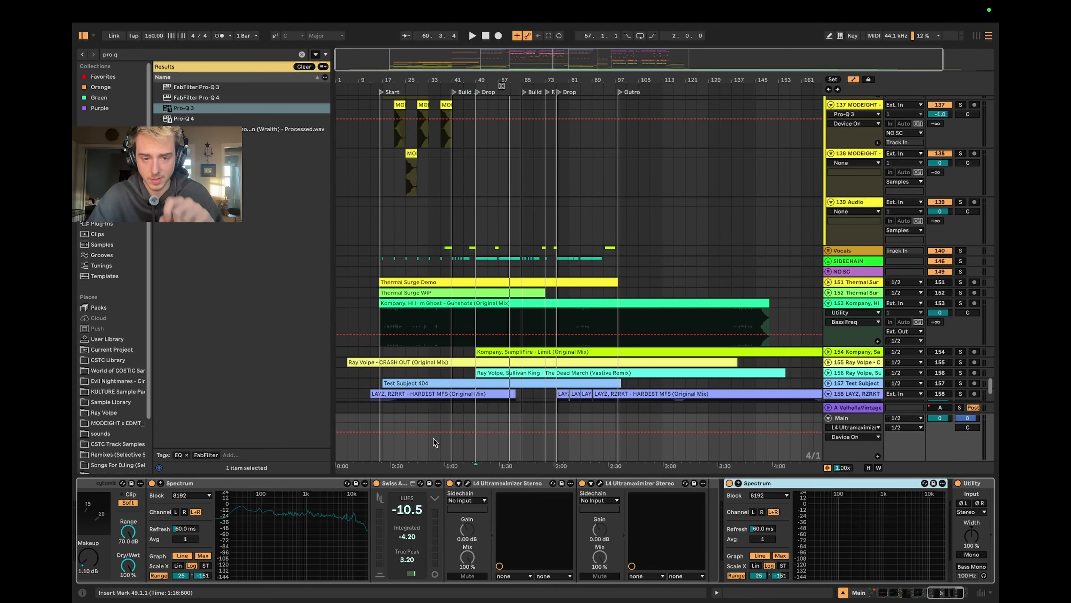
key(space)
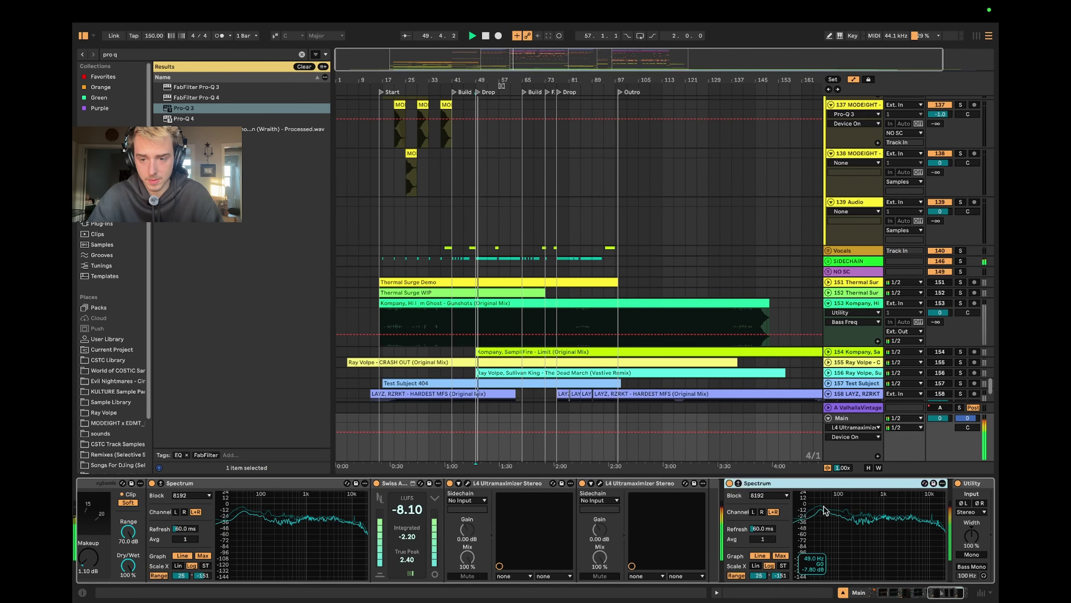
key(space)
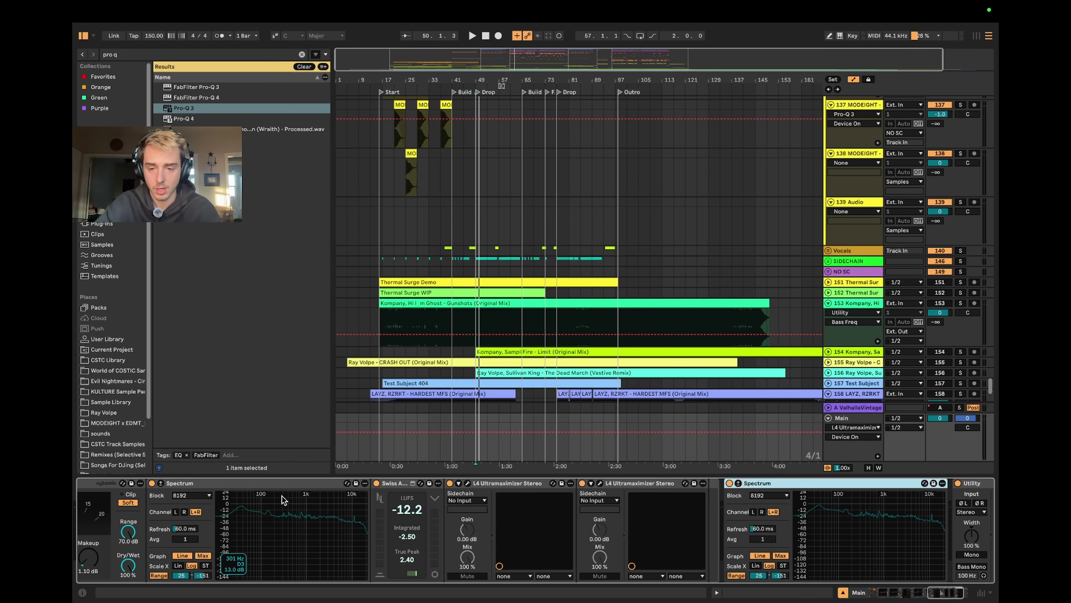
Step: Examine the Utility at the end of the mastering chain, including its Bass Mono setting
click(946, 593)
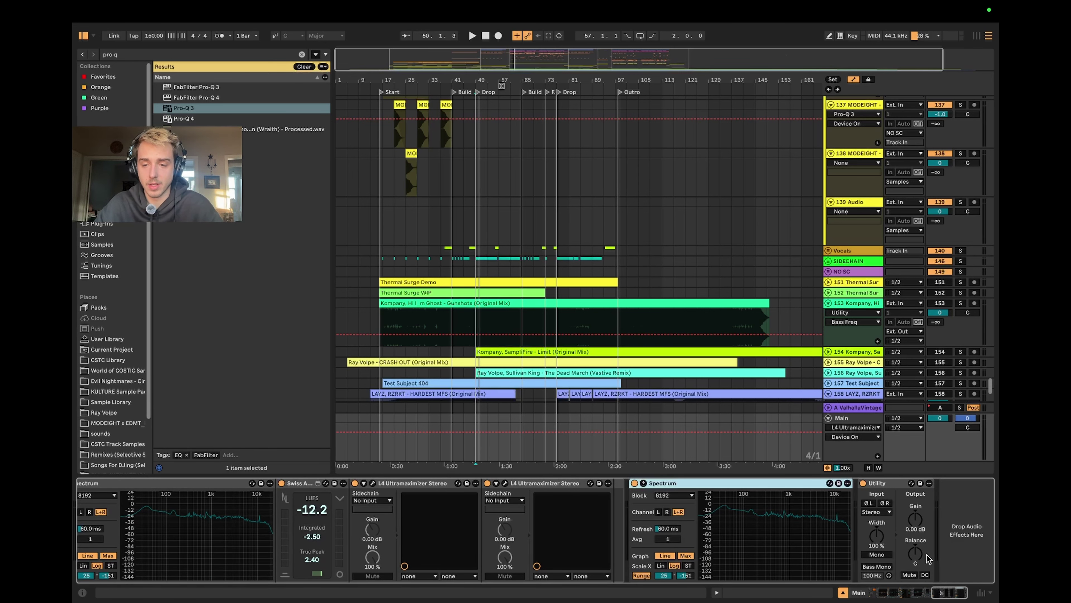
click(881, 485)
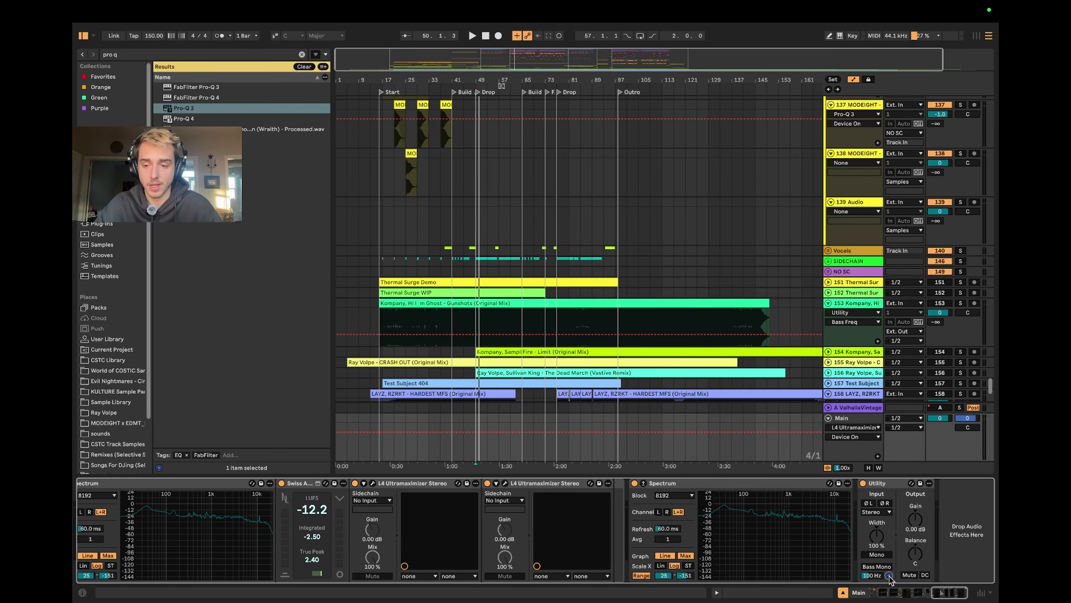
click(946, 594)
Step: Review the whole Main chain again, from the opening Utility and EQ devices to the Spectrum and limiters, and return to its start
drag(947, 596, 895, 594)
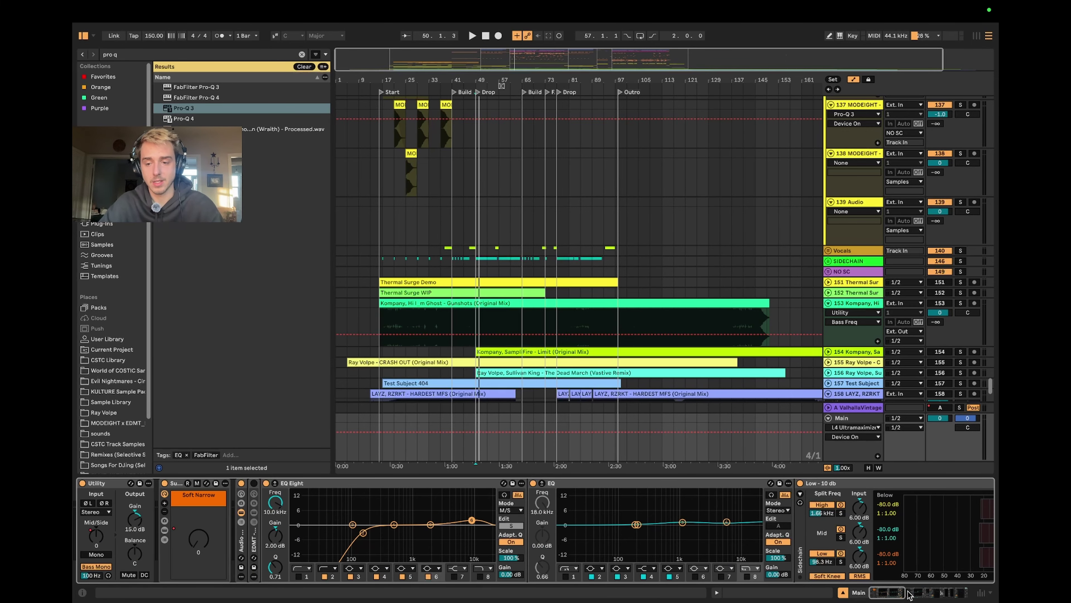
drag(911, 591, 869, 591)
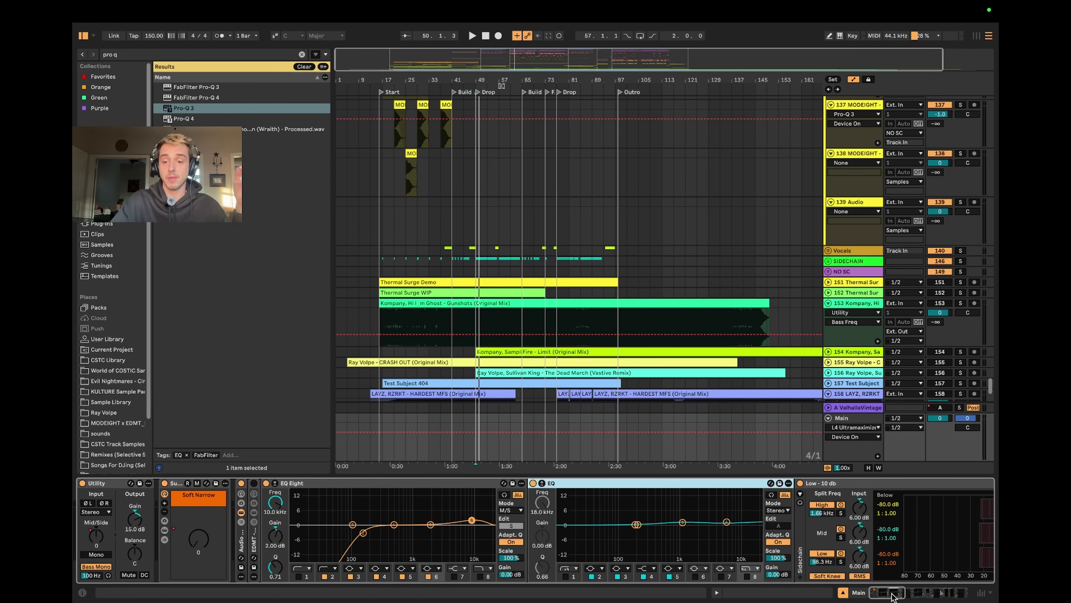
click(911, 593)
drag(912, 592, 928, 593)
click(385, 485)
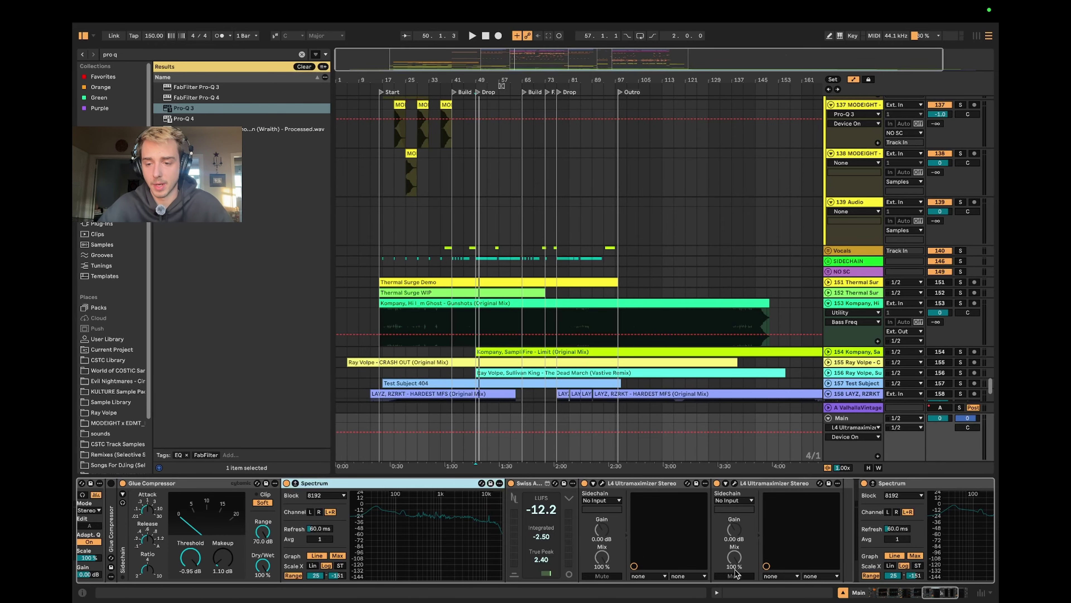
drag(933, 593, 827, 588)
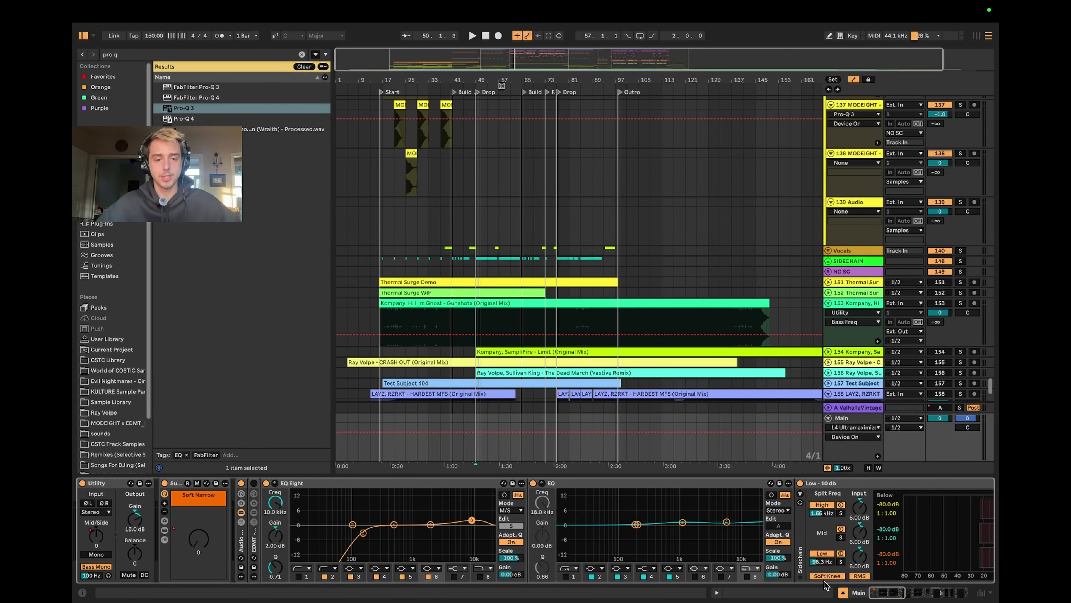